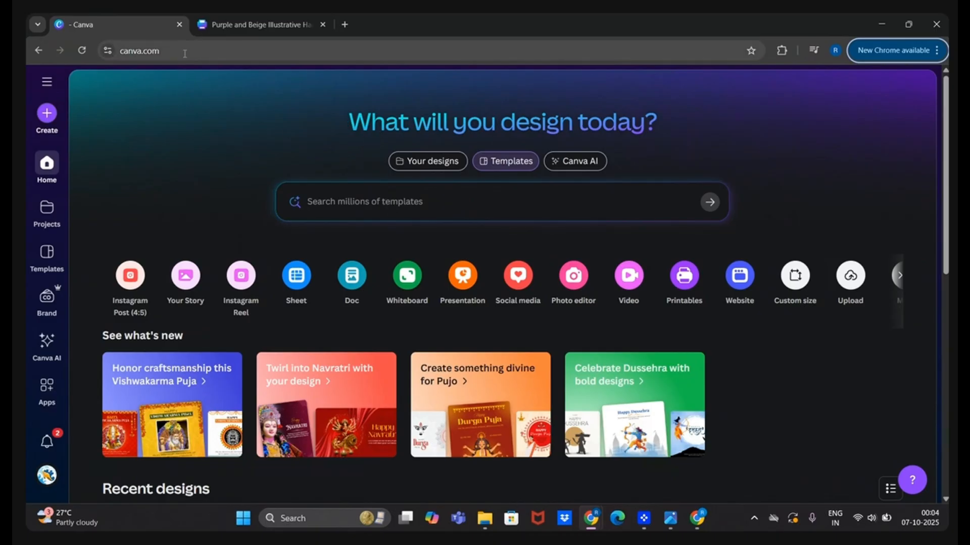
Step: Look over the options in the account menu and close it
click(54, 482)
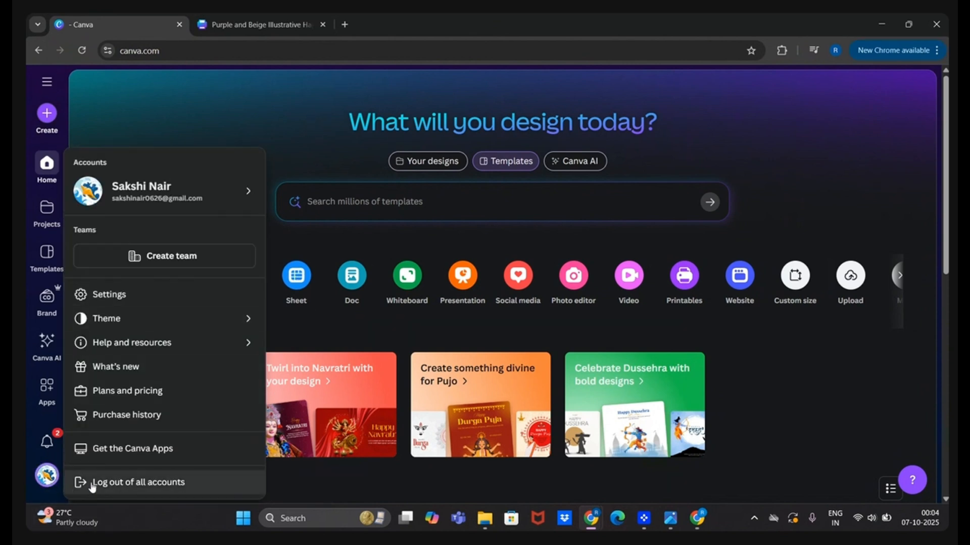
click(287, 133)
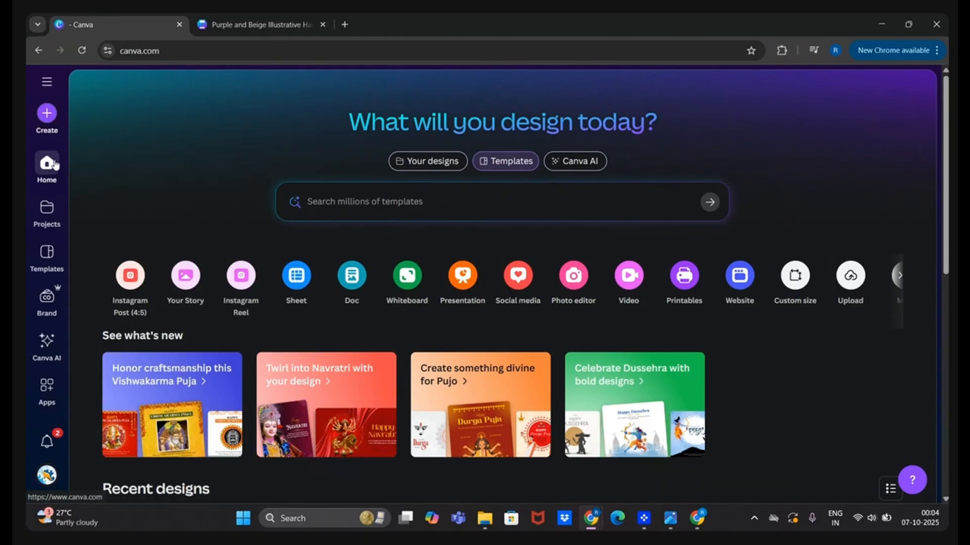
Step: Examine the new design types, brand templates and suggested templates offered for creating a design, and close the dialog
click(47, 116)
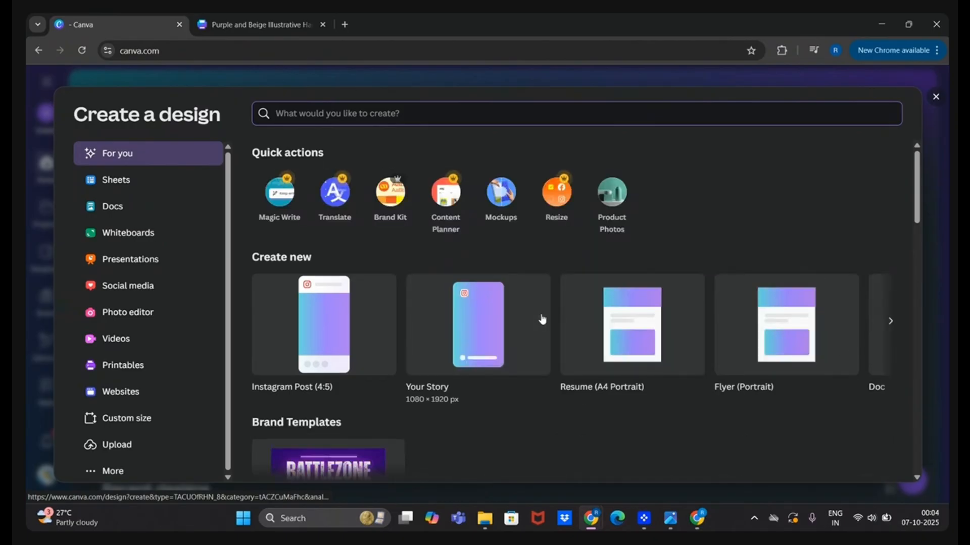
click(892, 335)
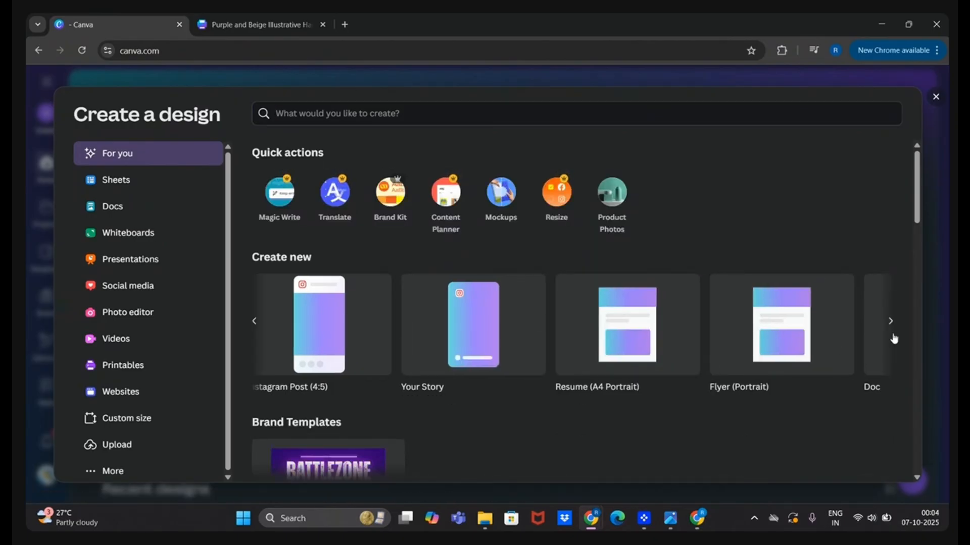
click(892, 333)
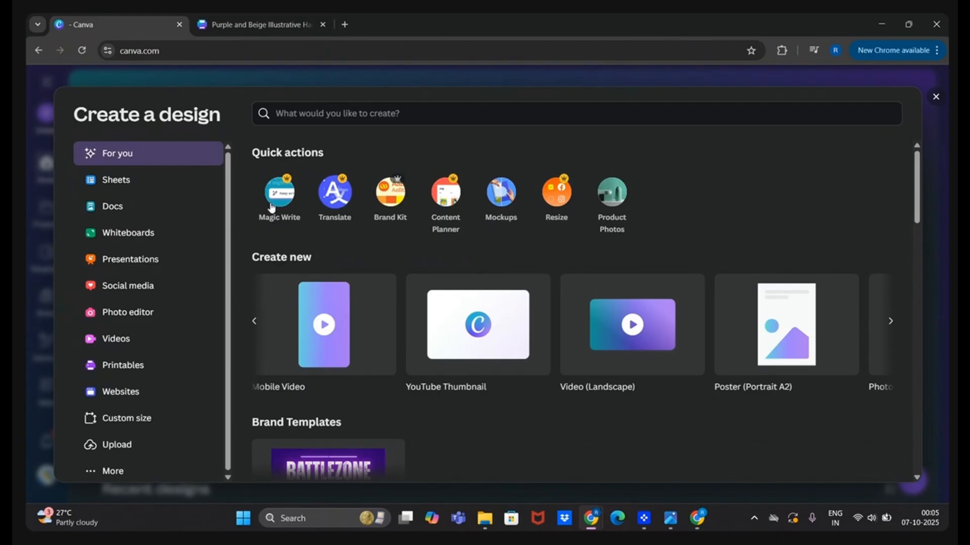
scroll(303, 286, down, 3)
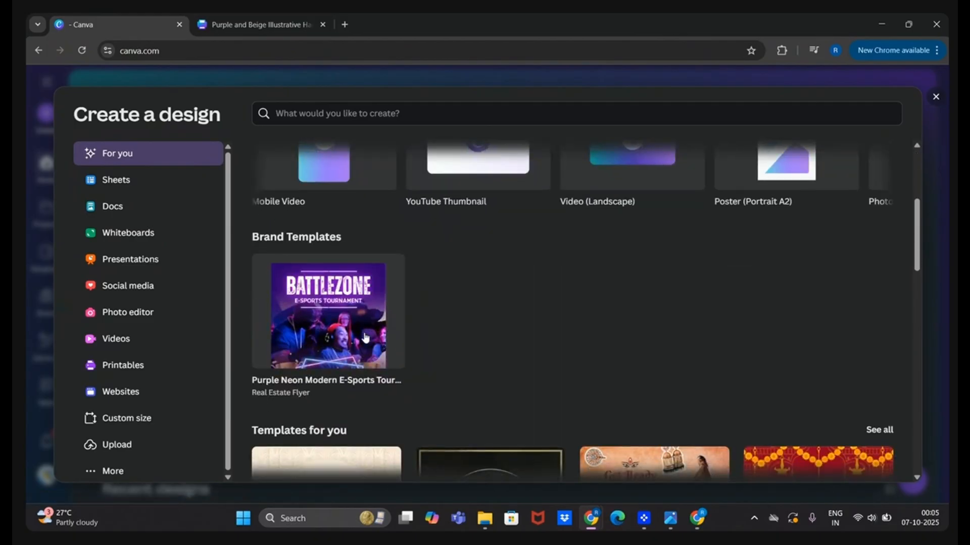
scroll(365, 338, down, 4)
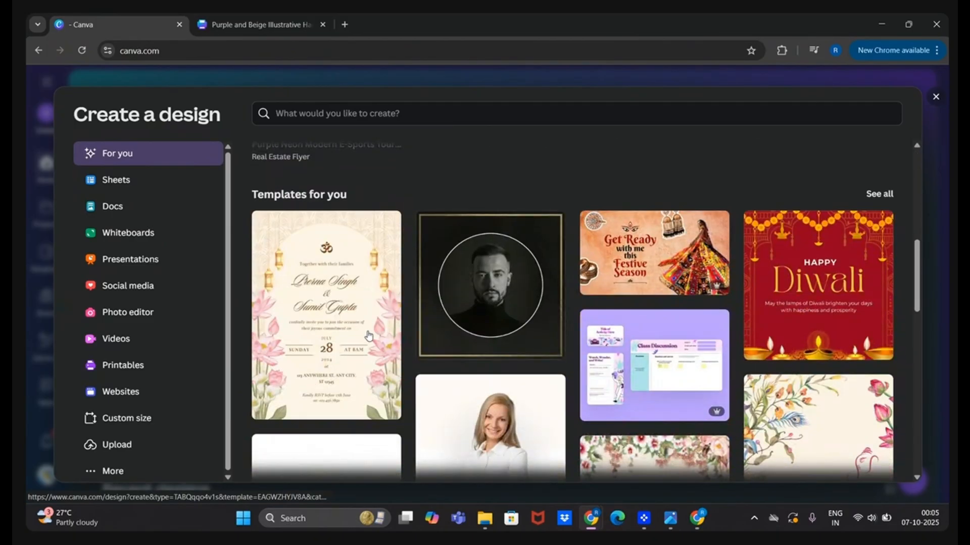
scroll(614, 322, down, 3)
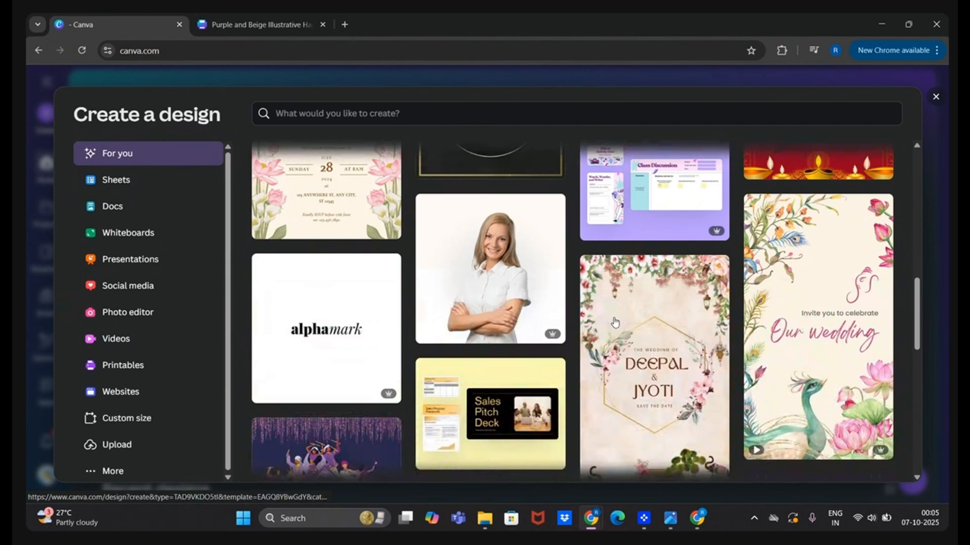
scroll(614, 322, down, 2)
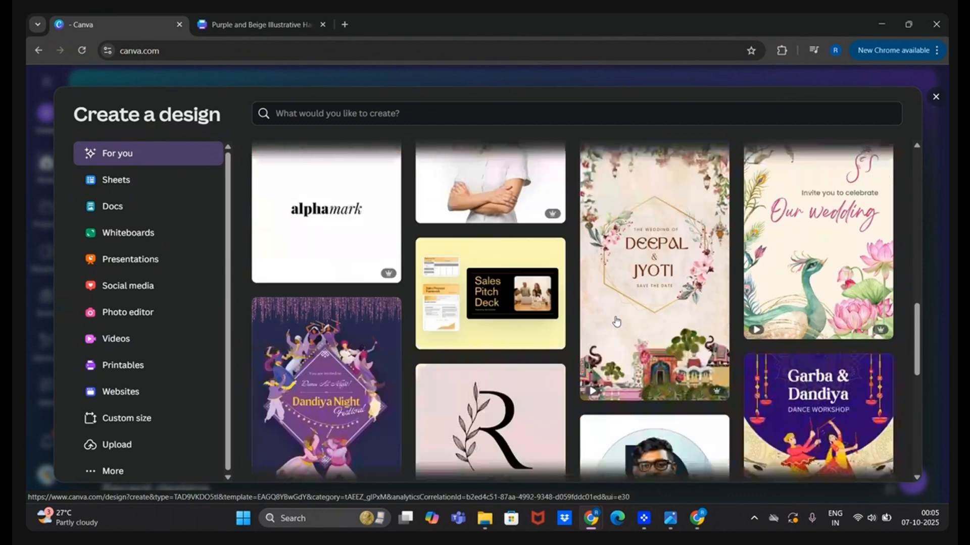
scroll(616, 322, down, 4)
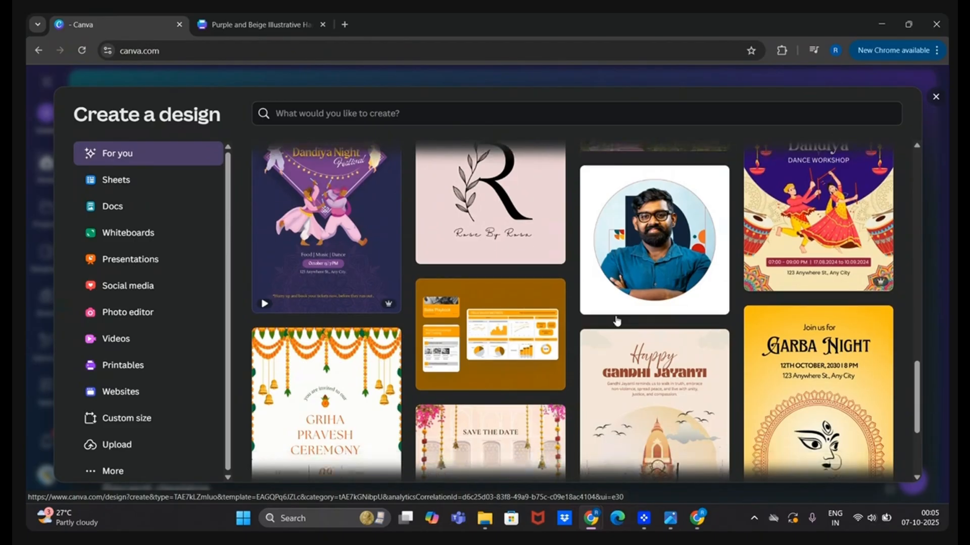
scroll(616, 322, down, 3)
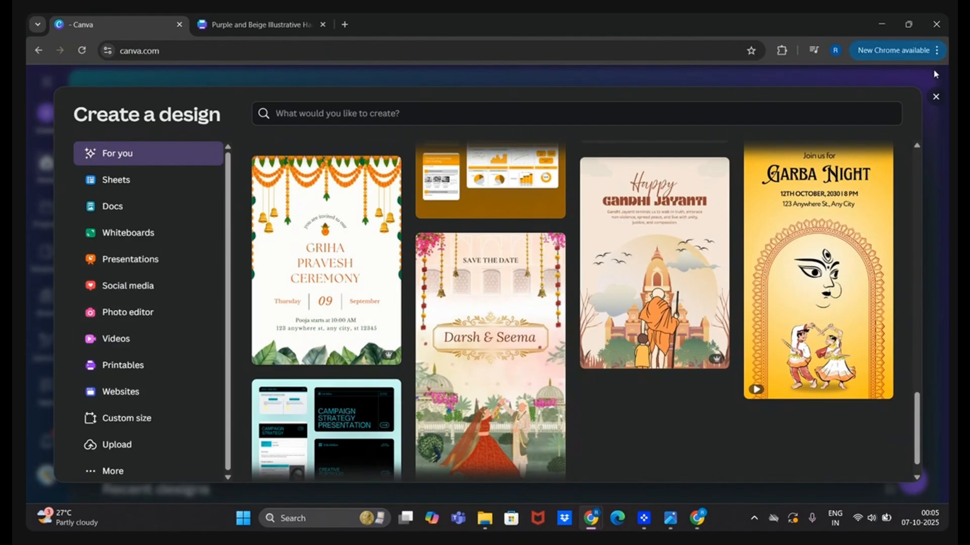
click(937, 98)
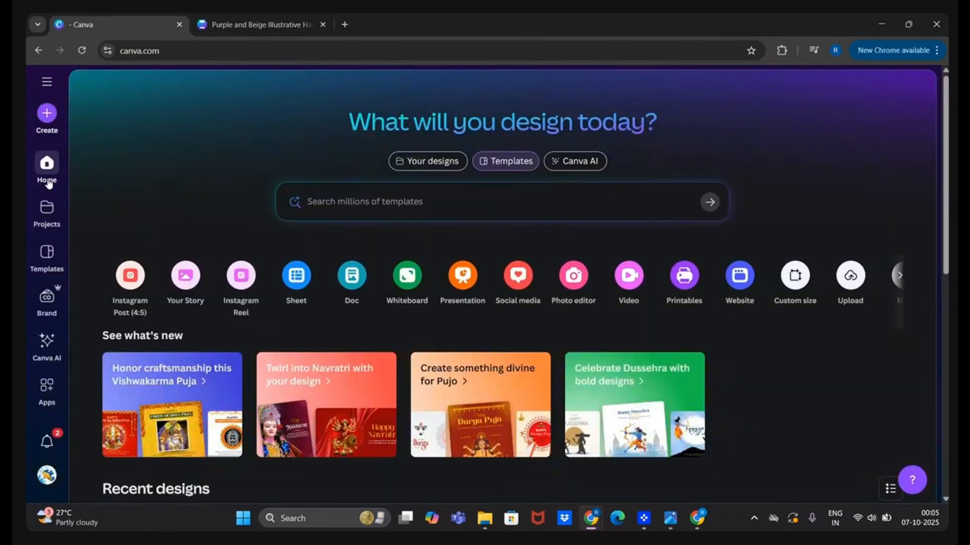
Step: Look through the recent designs on the home page
scroll(143, 246, down, 3)
scroll(143, 247, down, 9)
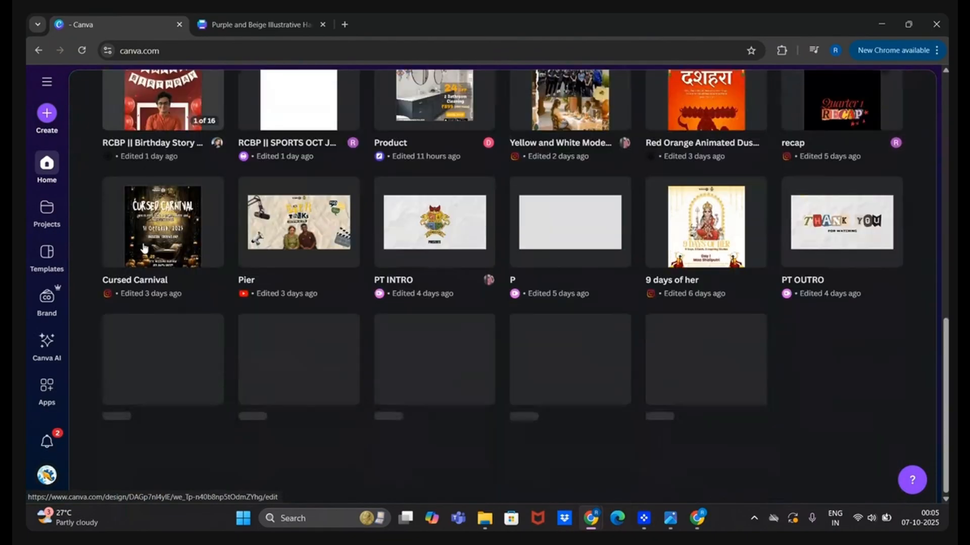
scroll(387, 260, down, 10)
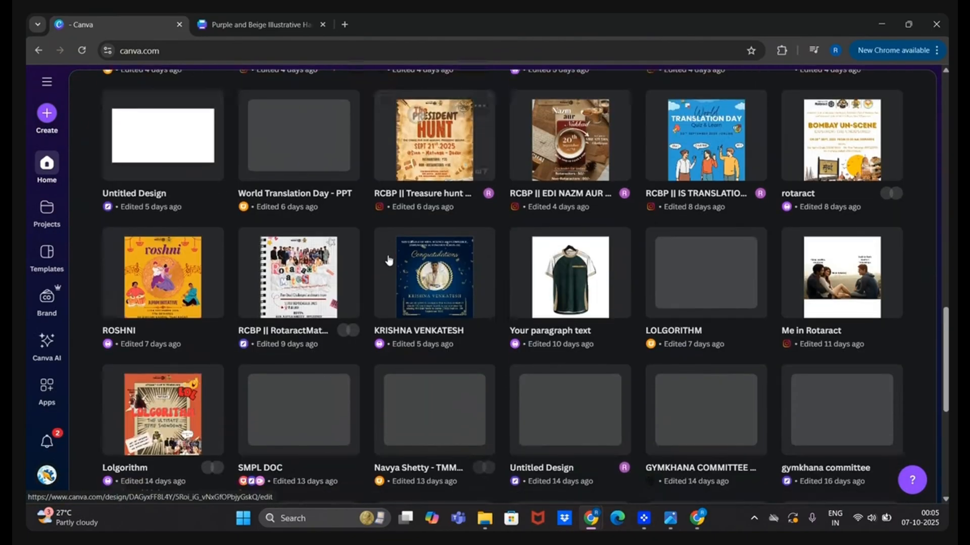
scroll(387, 260, down, 4)
scroll(387, 260, up, 20)
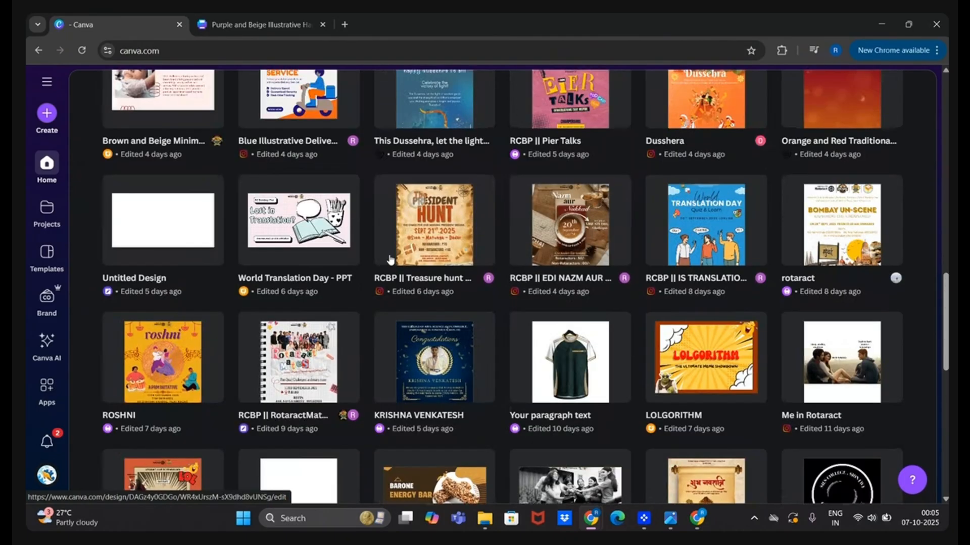
scroll(389, 259, up, 2)
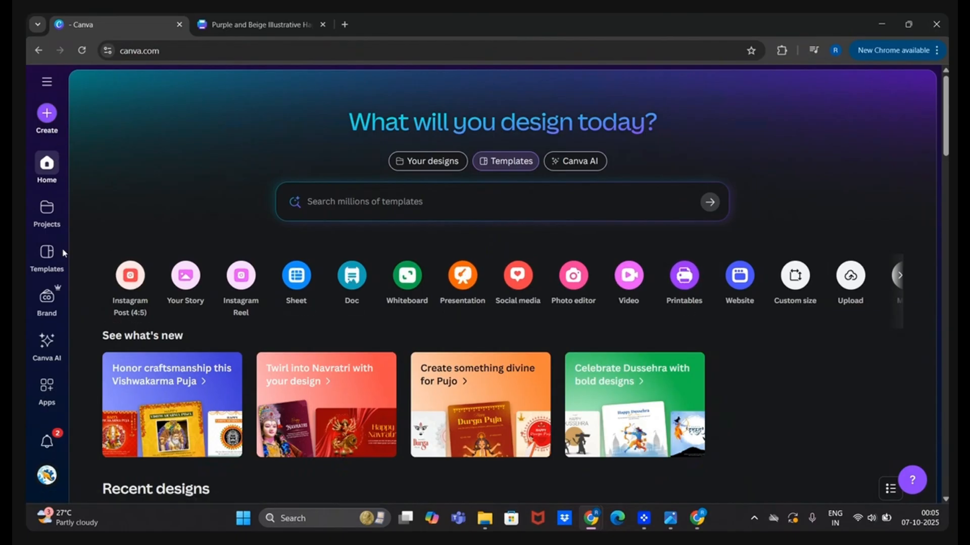
Step: View the projects page and open the Instagram Post category in the template library
click(36, 217)
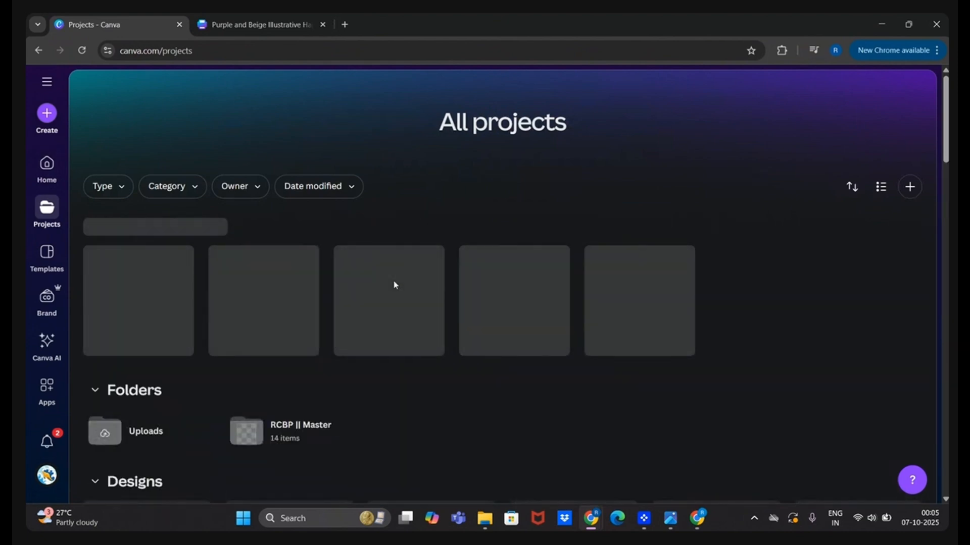
click(57, 275)
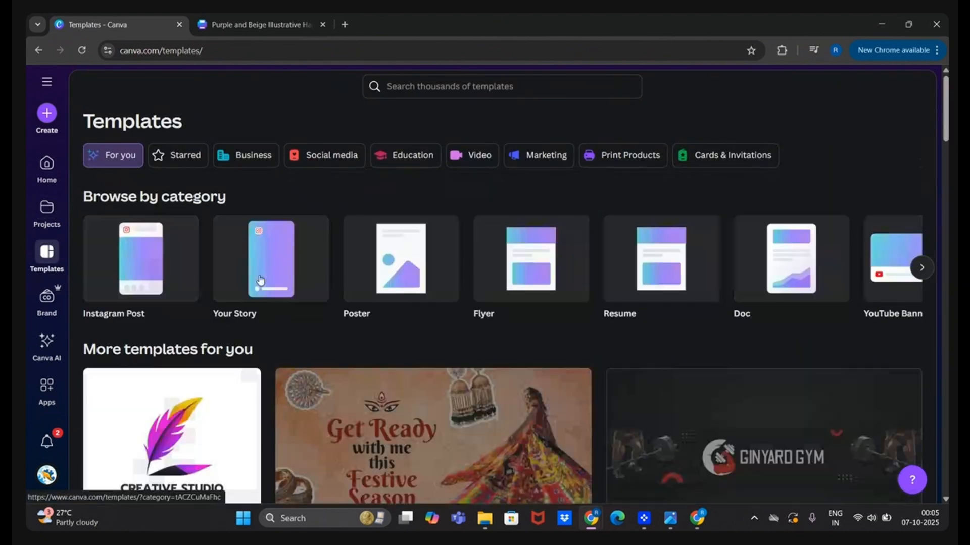
scroll(262, 283, down, 3)
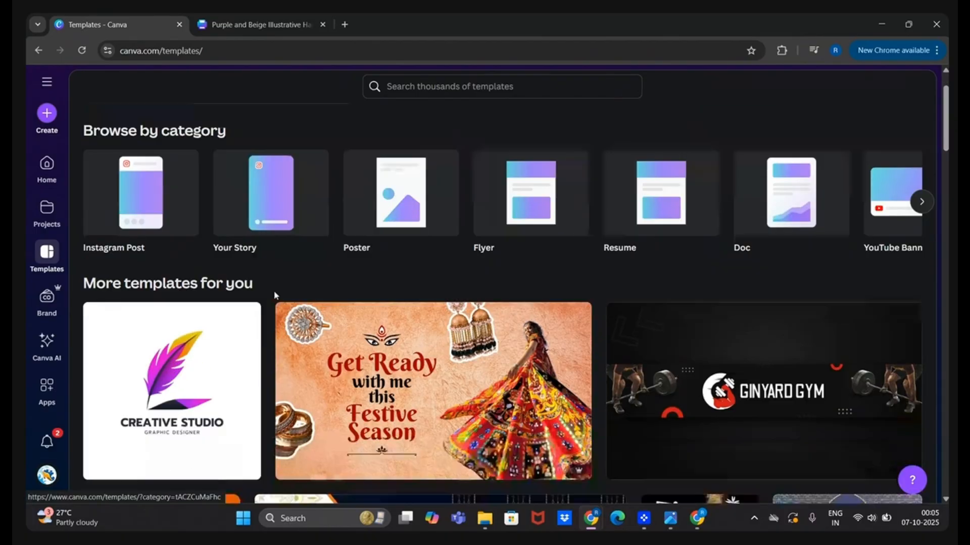
scroll(266, 298, up, 2)
scroll(266, 298, down, 3)
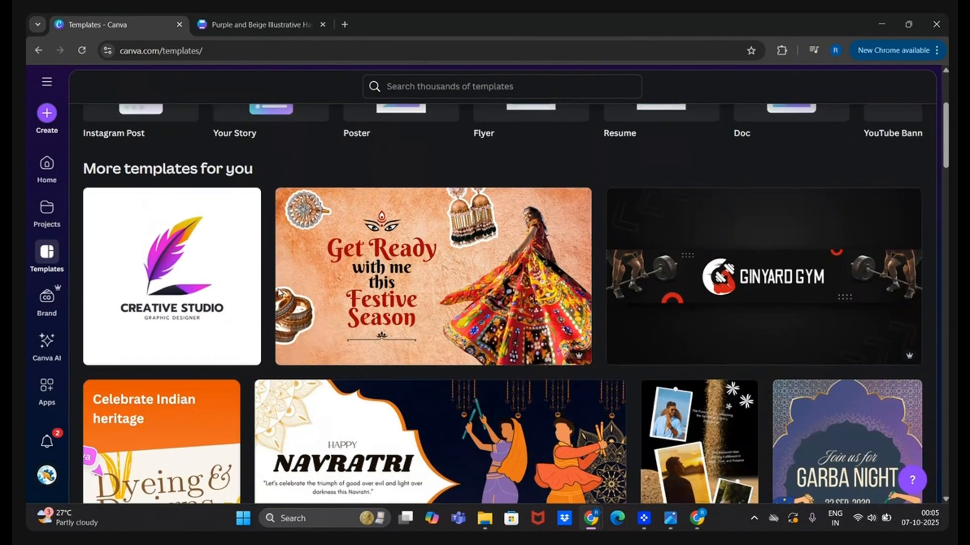
scroll(336, 212, up, 4)
click(182, 287)
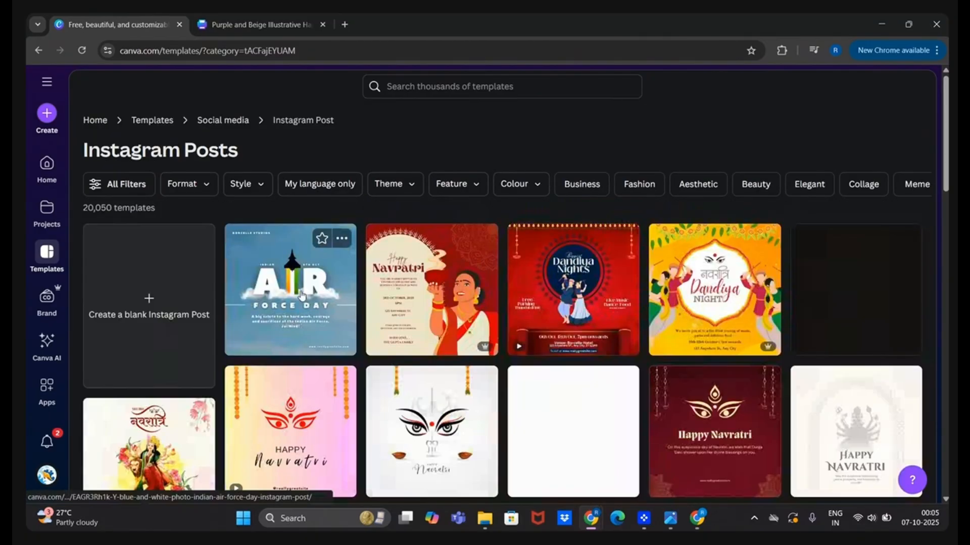
Step: Browse the Instagram Post templates and return to the start of the list
scroll(301, 293, down, 3)
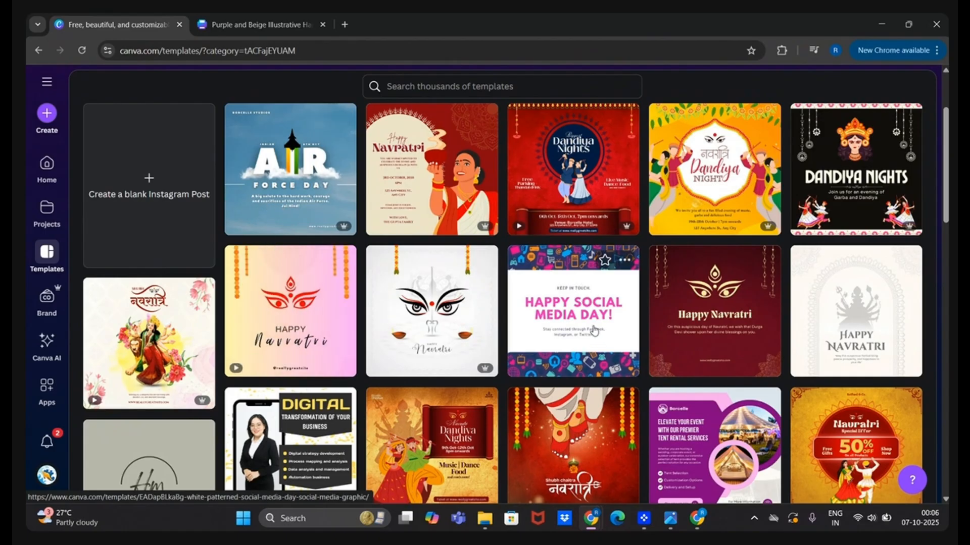
scroll(880, 302, down, 4)
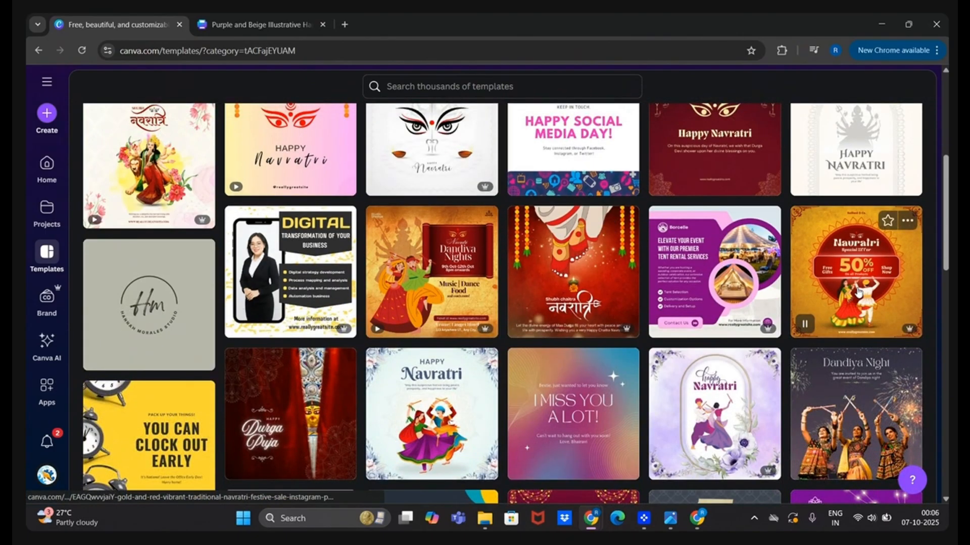
scroll(684, 336, down, 3)
scroll(725, 330, down, 3)
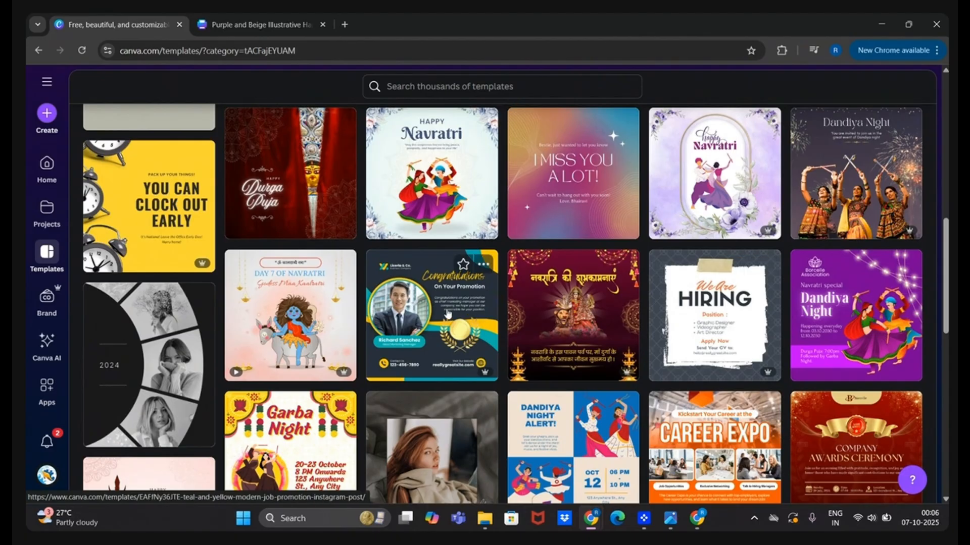
scroll(570, 303, down, 4)
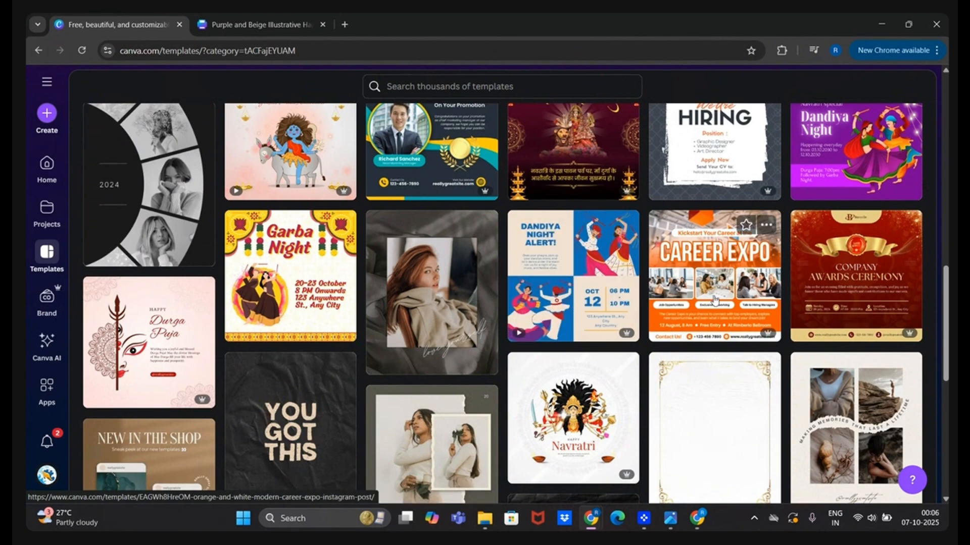
scroll(450, 311, up, 12)
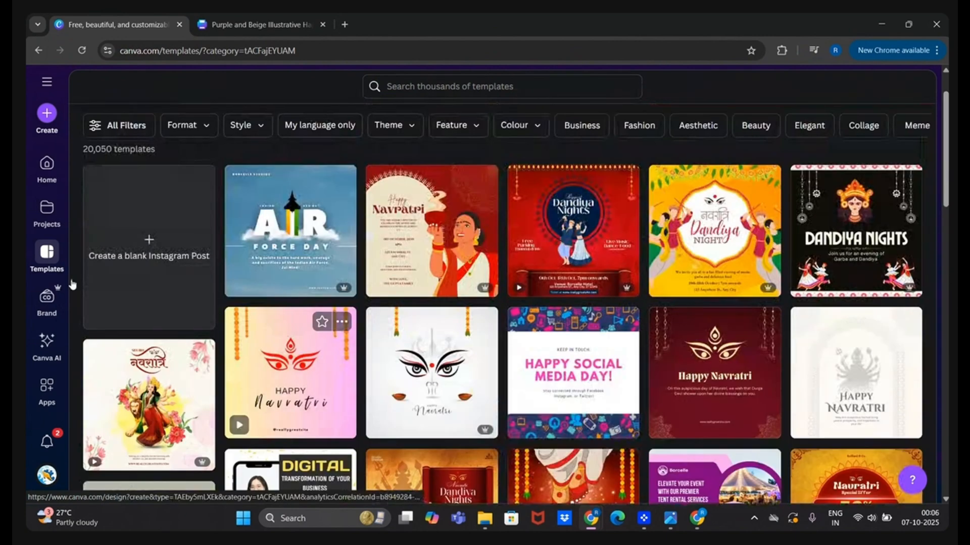
Step: Open the Brand Templates page and look over its saved templates and team features
click(46, 298)
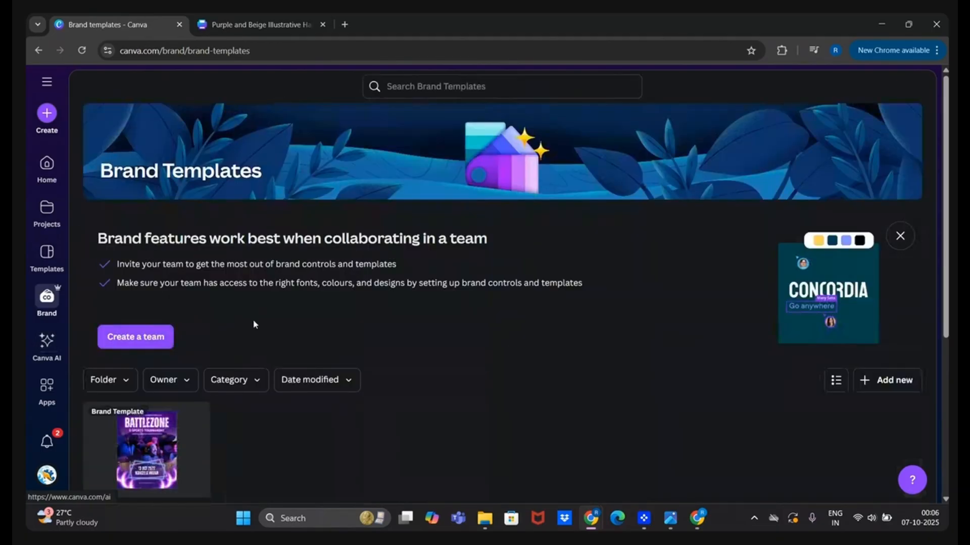
scroll(262, 316, down, 3)
scroll(212, 316, down, 1)
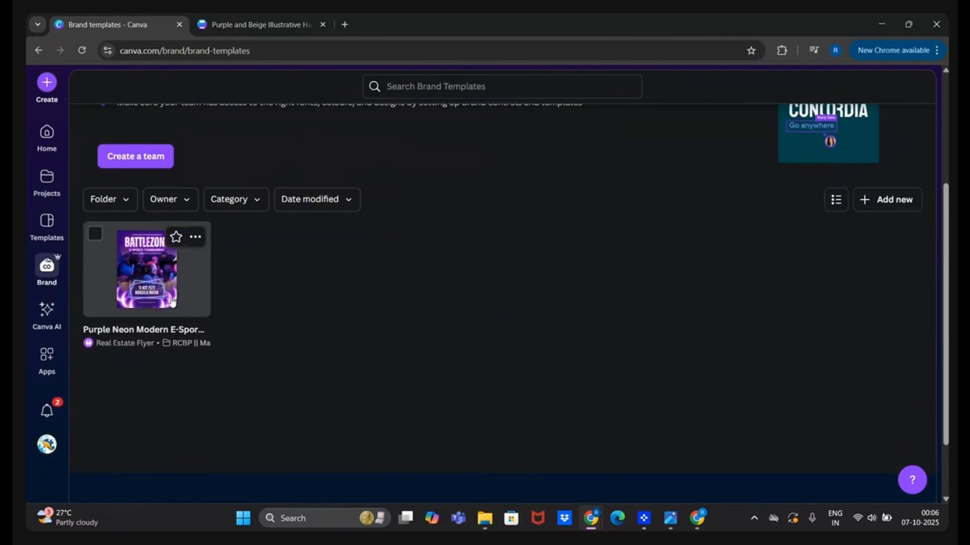
scroll(210, 326, up, 4)
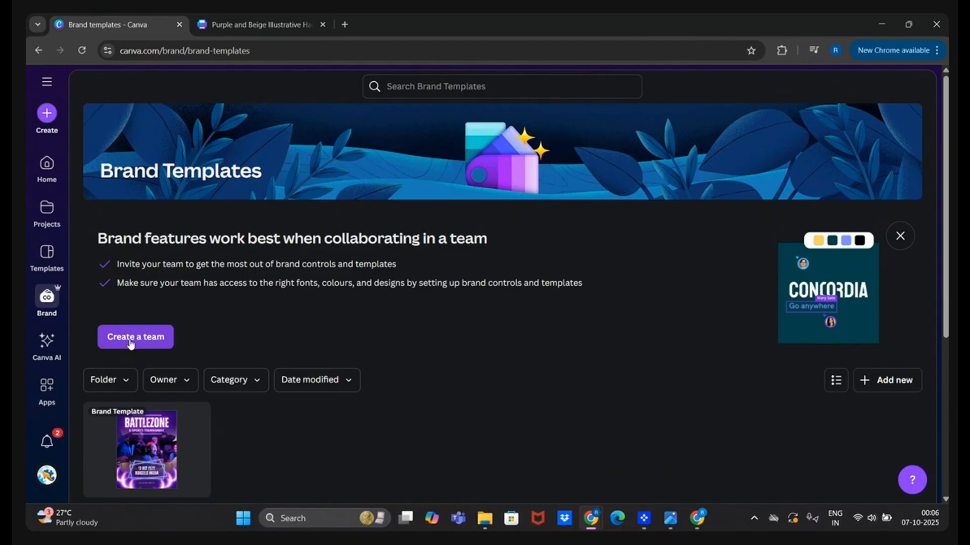
Step: Open the Canva AI page and look over its prompt options, recent chats and examples
click(33, 360)
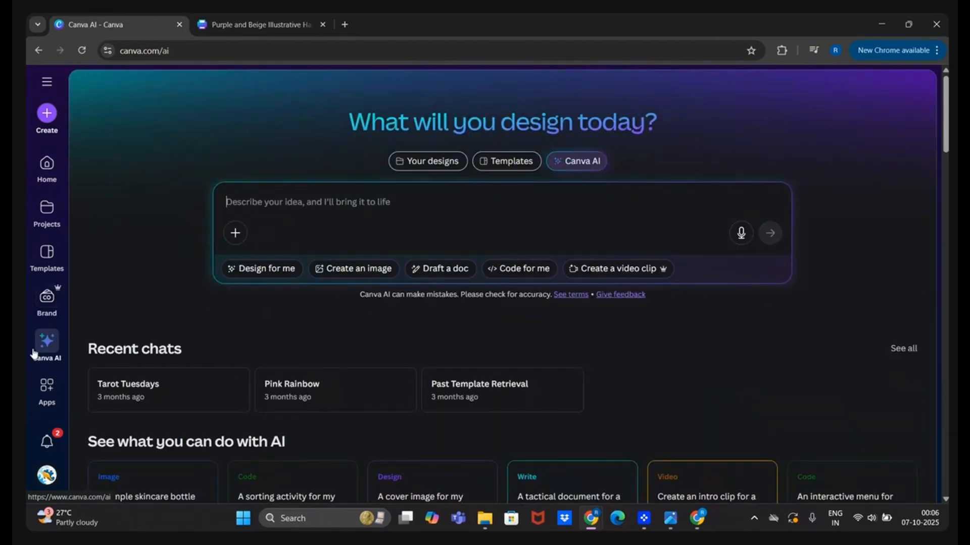
scroll(235, 335, down, 2)
scroll(174, 306, up, 1)
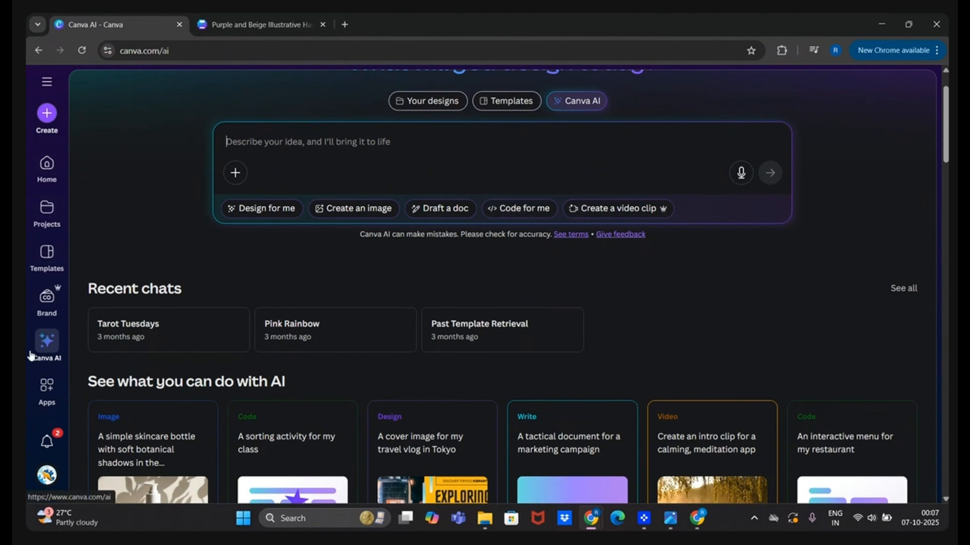
Step: Return to the home page and search the templates for "happy diwali poster"
click(50, 177)
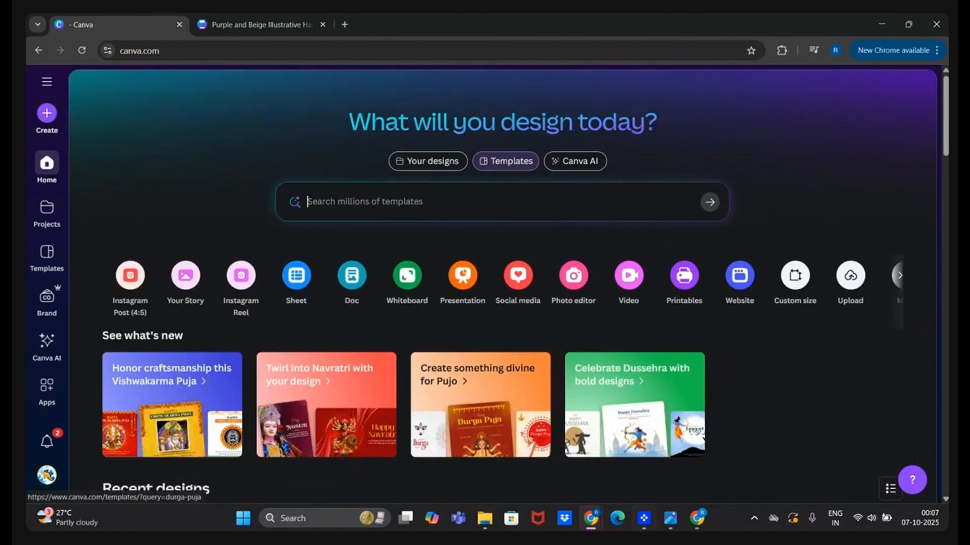
mouse_move(644, 518)
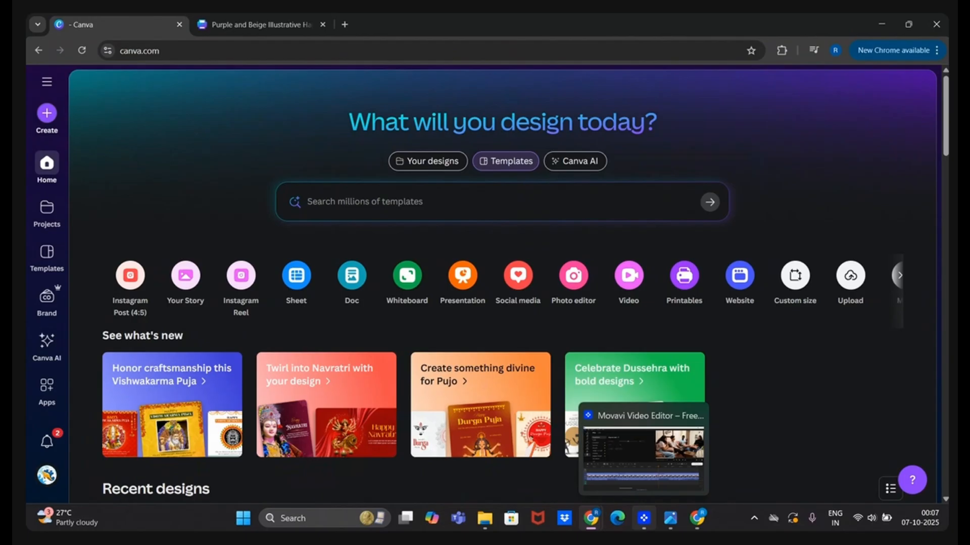
text(Dil)
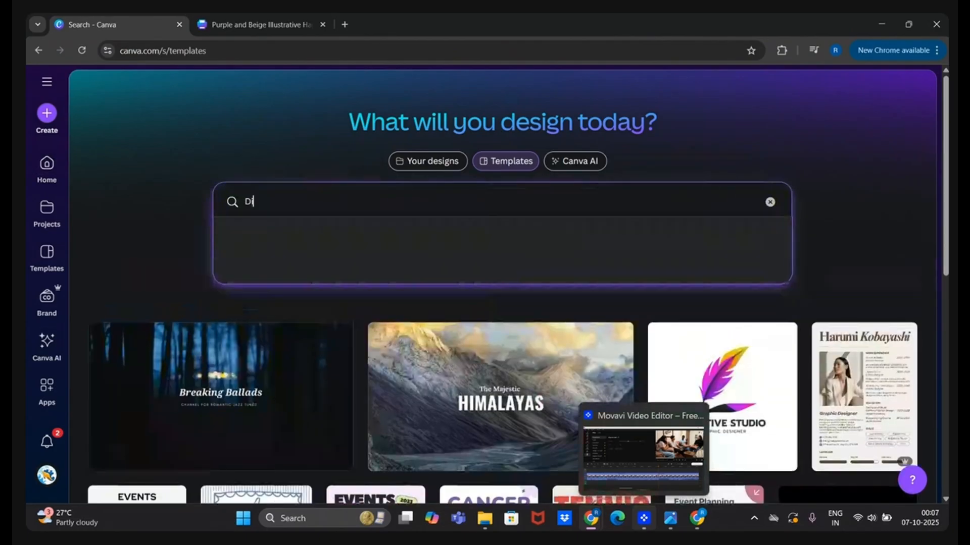
key(BackSpace)
text(wali)
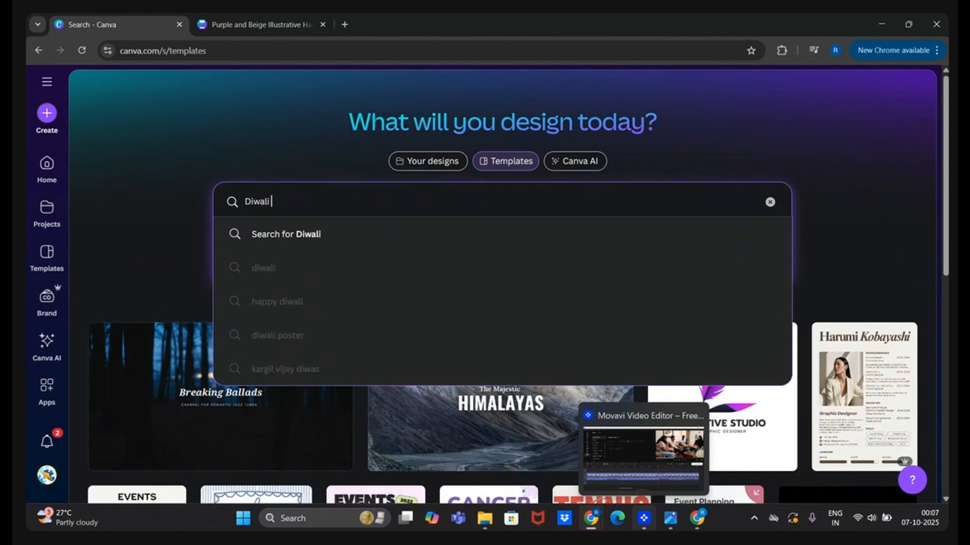
text(poster)
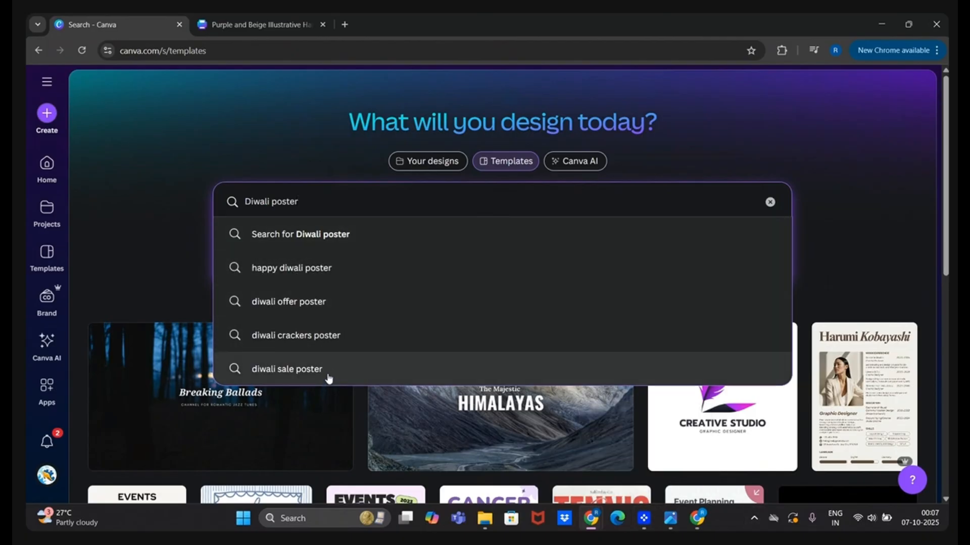
click(309, 269)
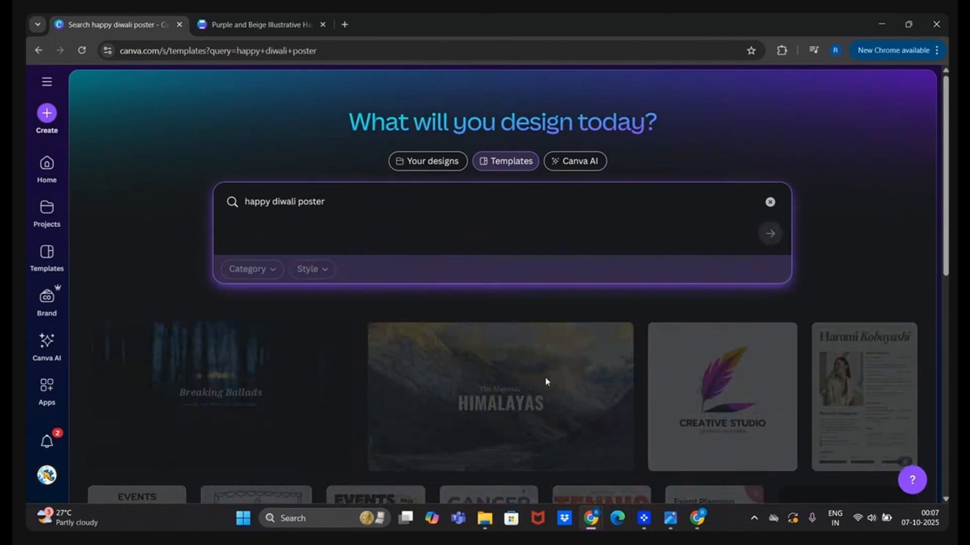
Step: Browse the Happy Diwali poster templates in the search results and compare their designs
scroll(586, 355, down, 5)
scroll(585, 355, down, 15)
scroll(586, 352, down, 15)
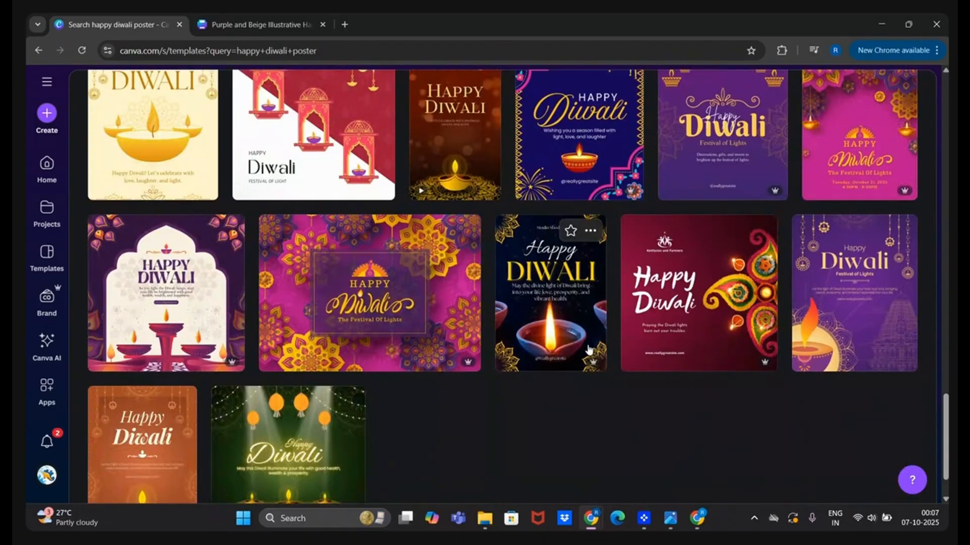
scroll(588, 350, down, 7)
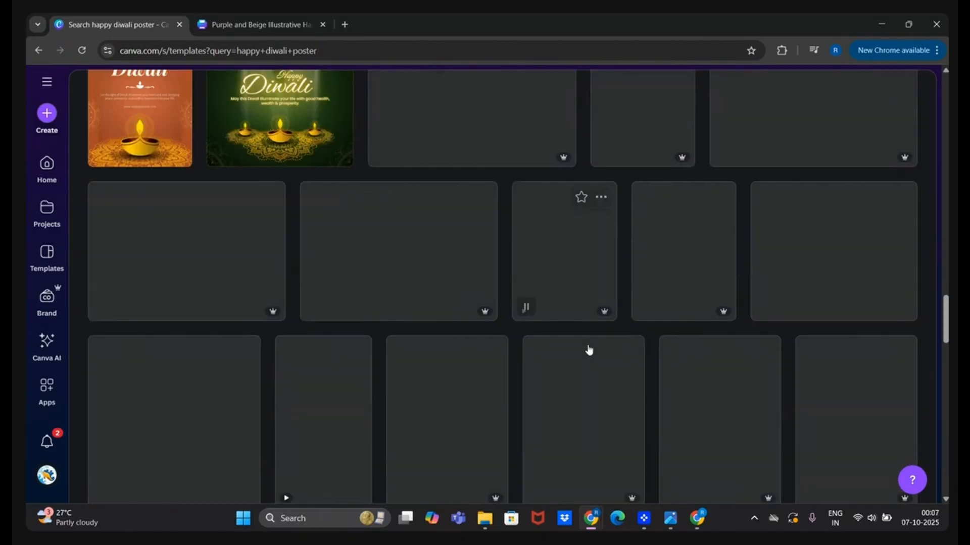
scroll(588, 350, down, 5)
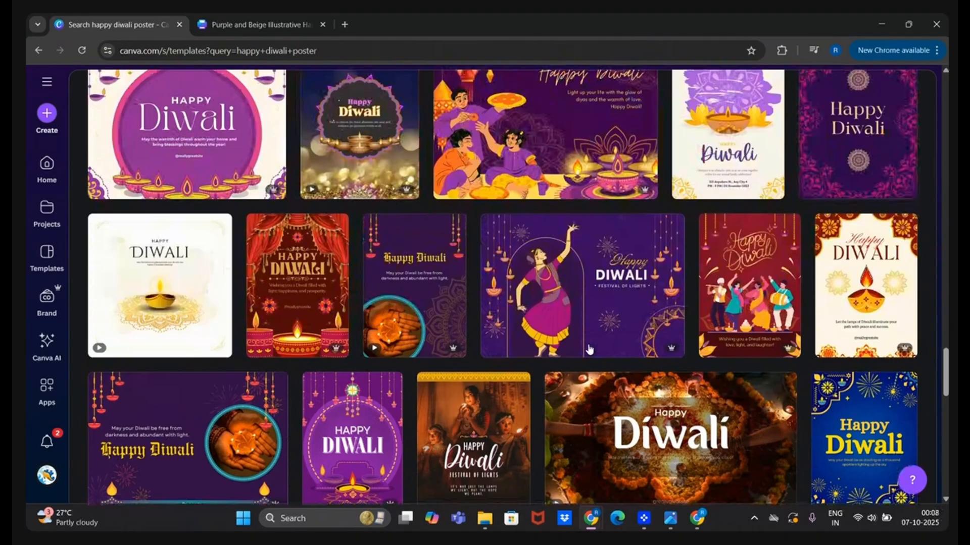
scroll(589, 348, up, 8)
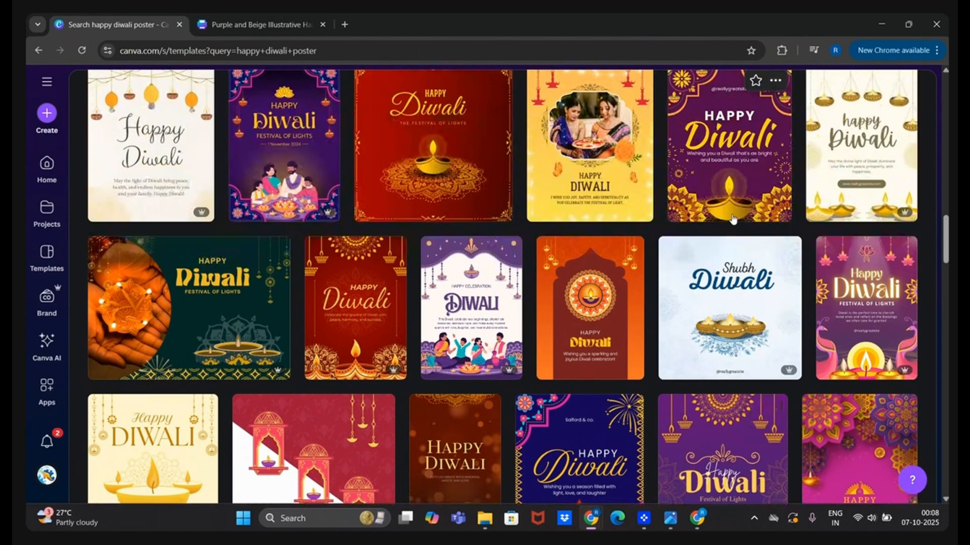
scroll(690, 303, up, 8)
scroll(414, 228, down, 4)
scroll(414, 228, down, 6)
scroll(414, 226, up, 2)
scroll(414, 225, up, 15)
scroll(383, 213, down, 12)
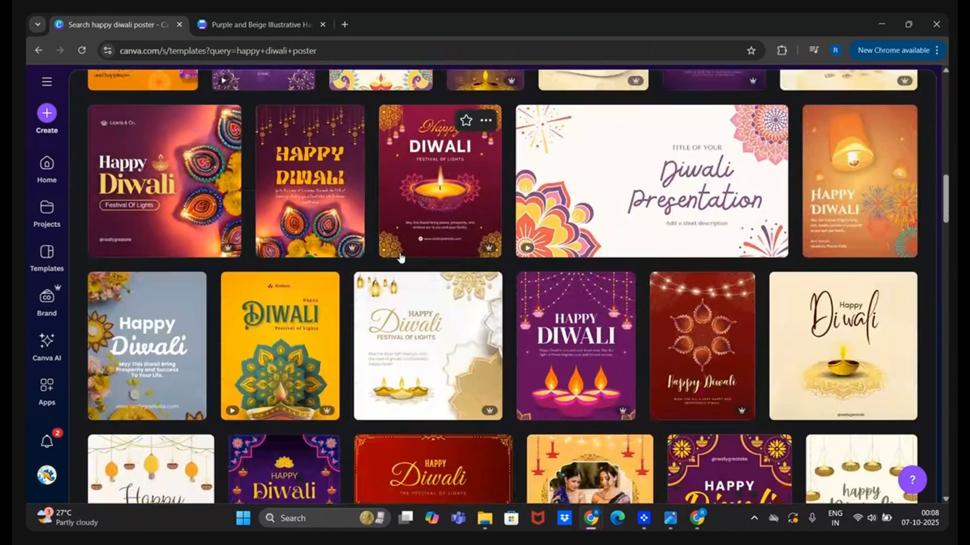
scroll(401, 258, down, 8)
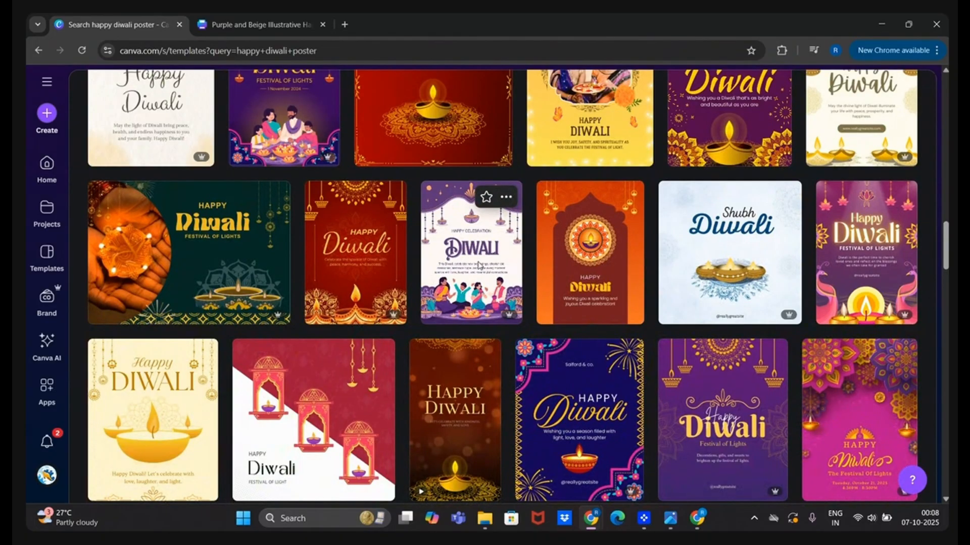
Step: Open the Purple and Beige Illustrative Happy Diwali Poster template, select the A3 print size and start customising it
click(480, 266)
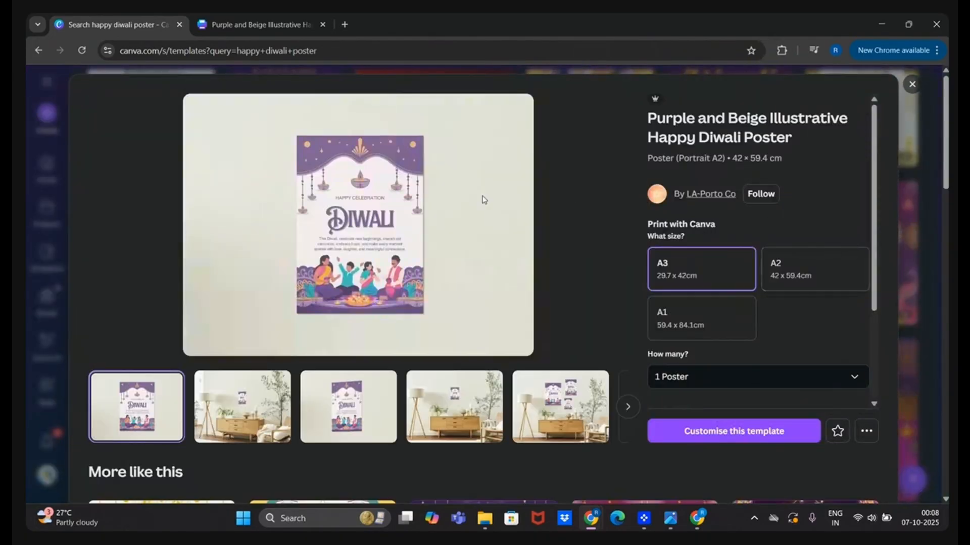
click(781, 276)
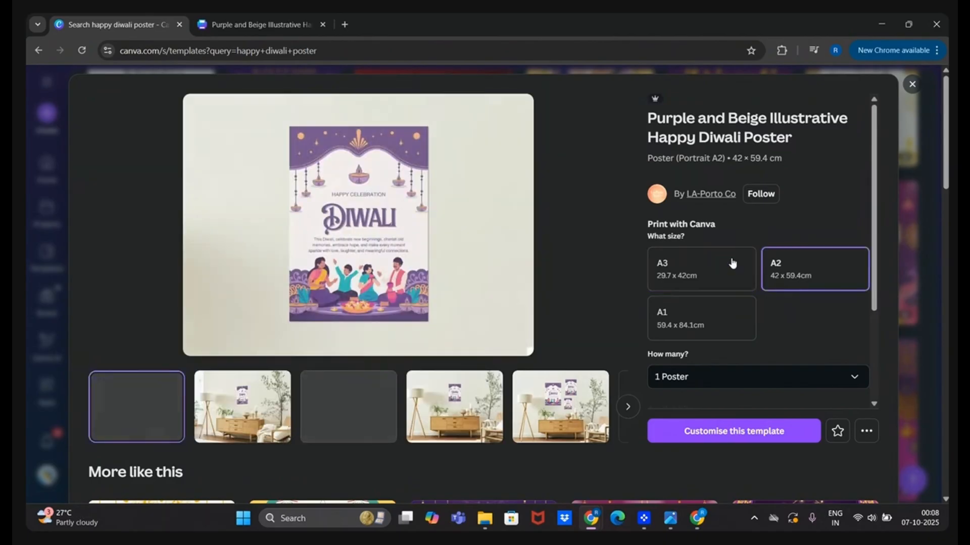
click(709, 273)
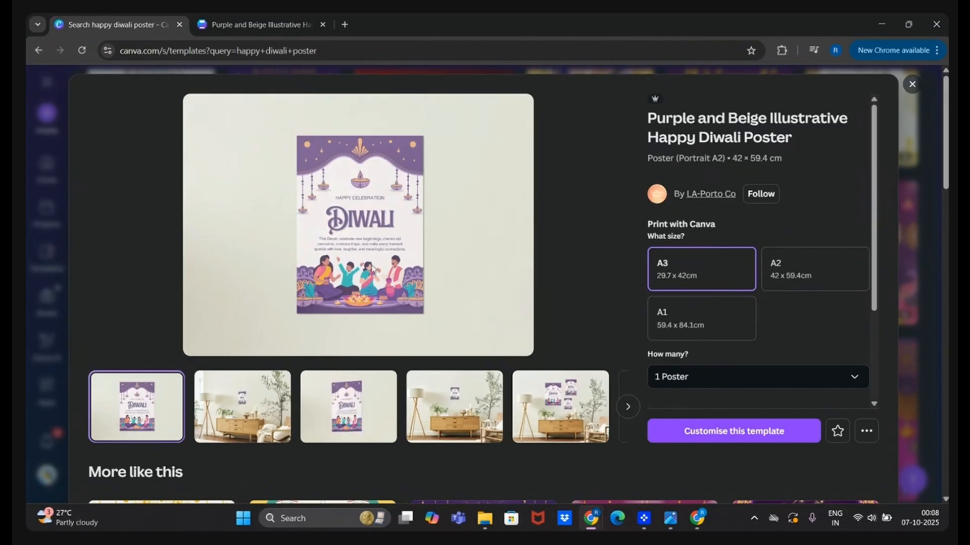
click(722, 424)
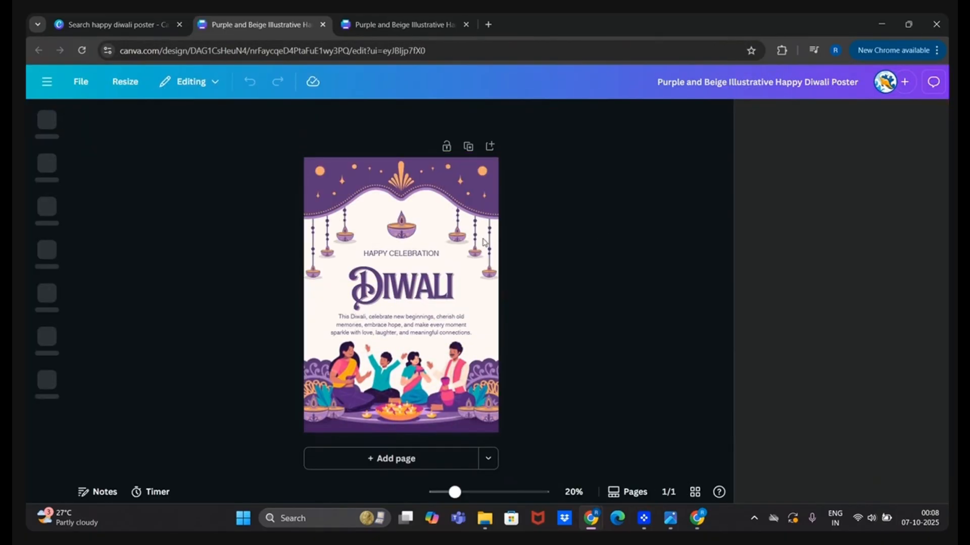
Step: Nudge the decoration with hanging lamps at the top of the poster slightly, then deselect it
click(464, 202)
mouse_move(464, 203)
mouse_down()
mouse_move(464, 224)
mouse_move(460, 197)
mouse_up()
click(569, 310)
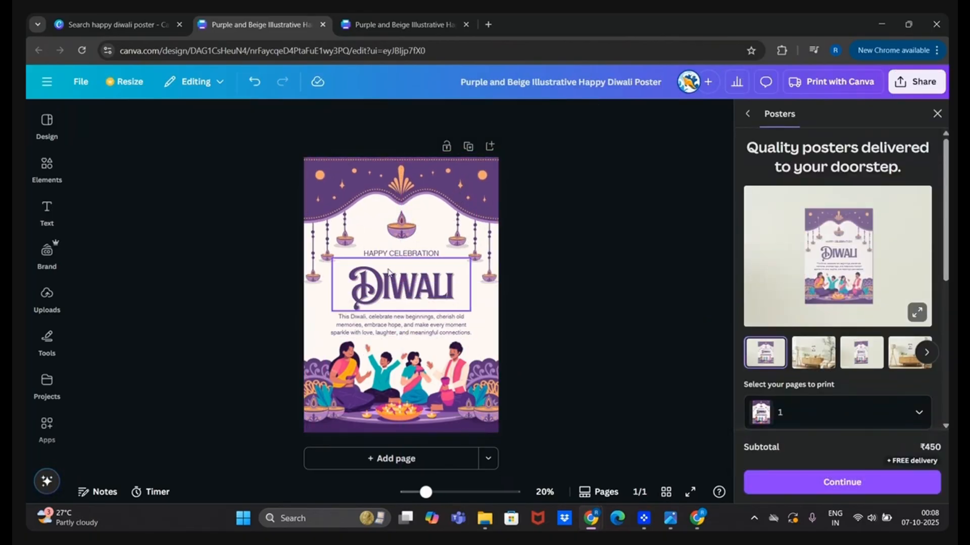
Step: Replace the "HAPPY CELEBRATION" line above the poster's heading with "HAPPY"
double_click(403, 254)
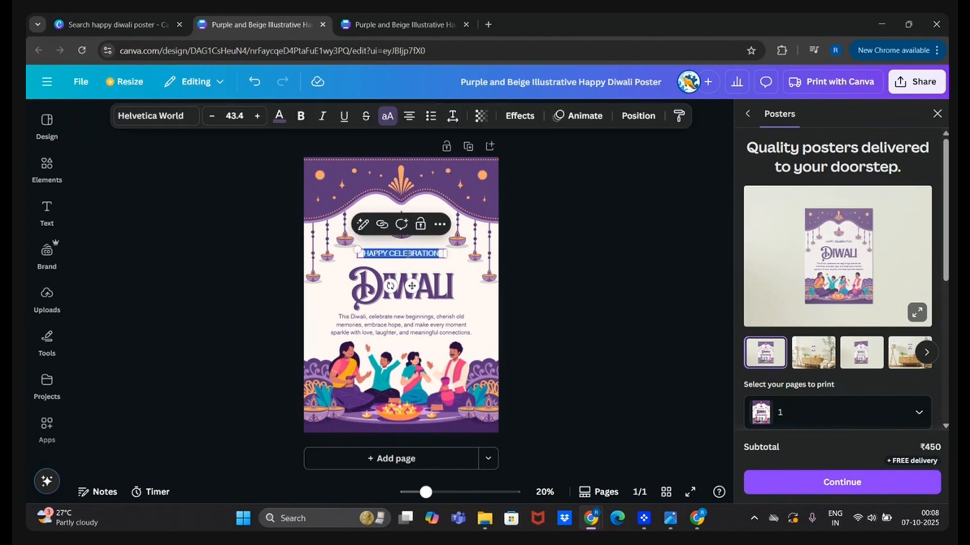
text(HAPPY)
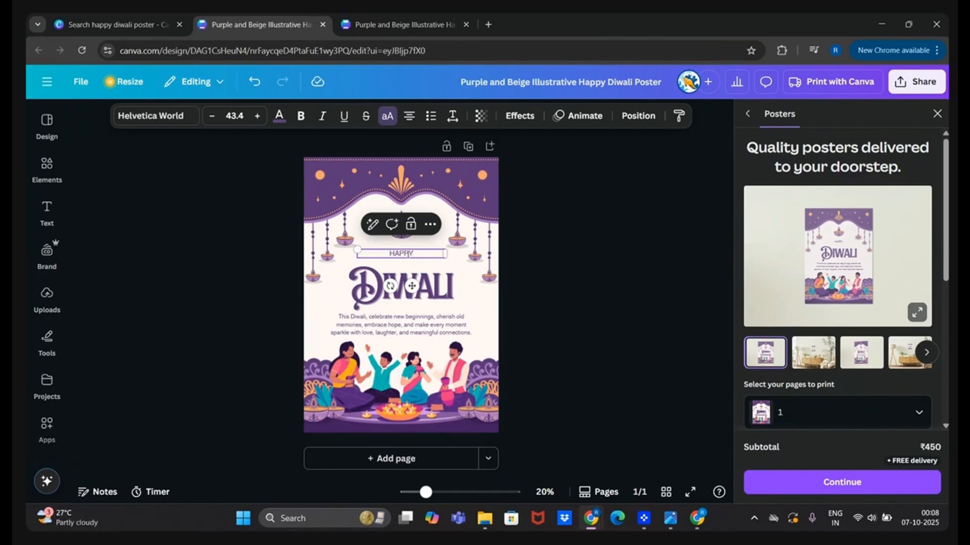
click(510, 270)
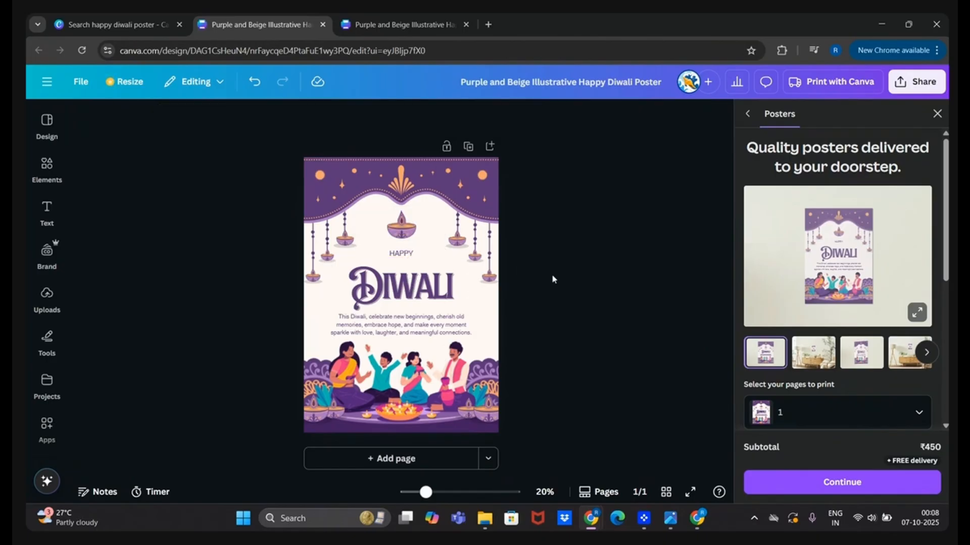
Step: Change the font of the poster's "DIWALI" heading to Cinzel
click(376, 295)
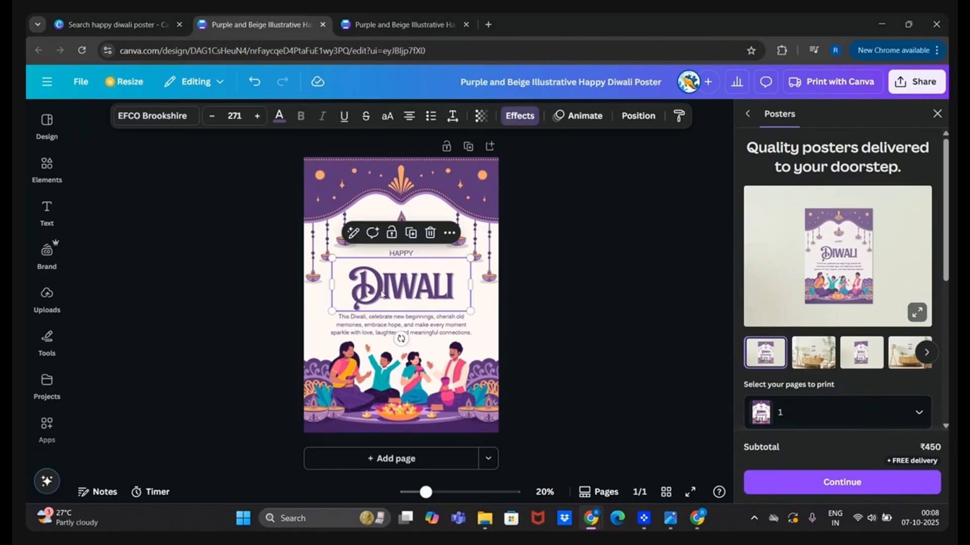
click(176, 116)
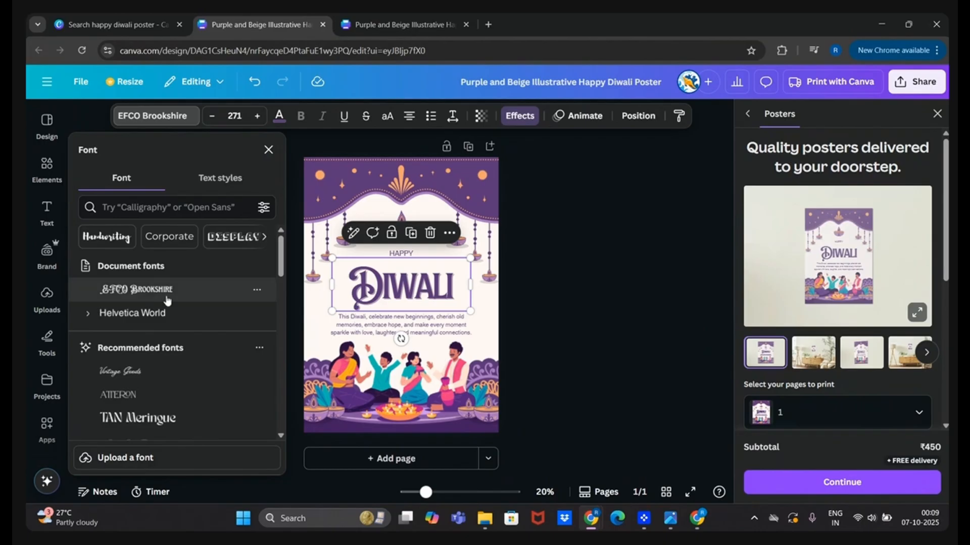
scroll(177, 336, down, 10)
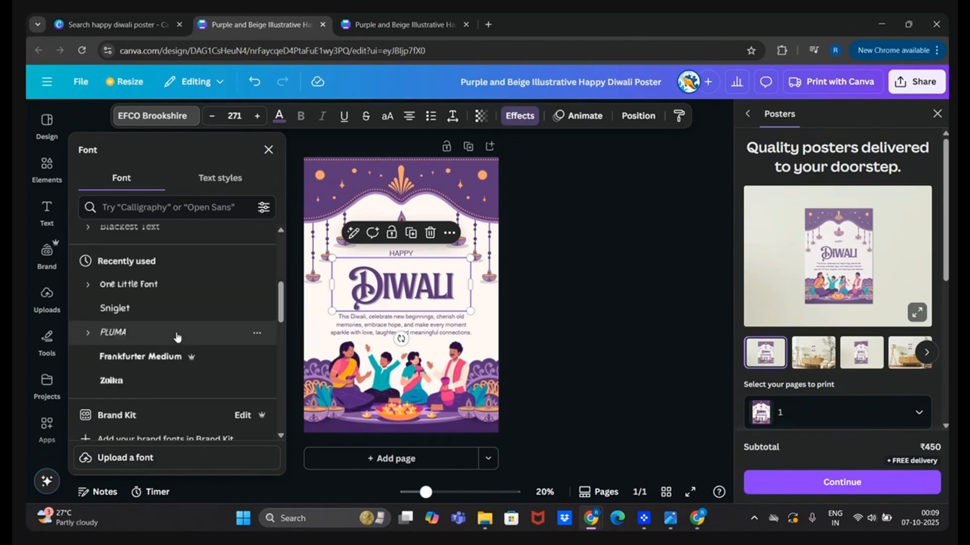
scroll(177, 336, down, 10)
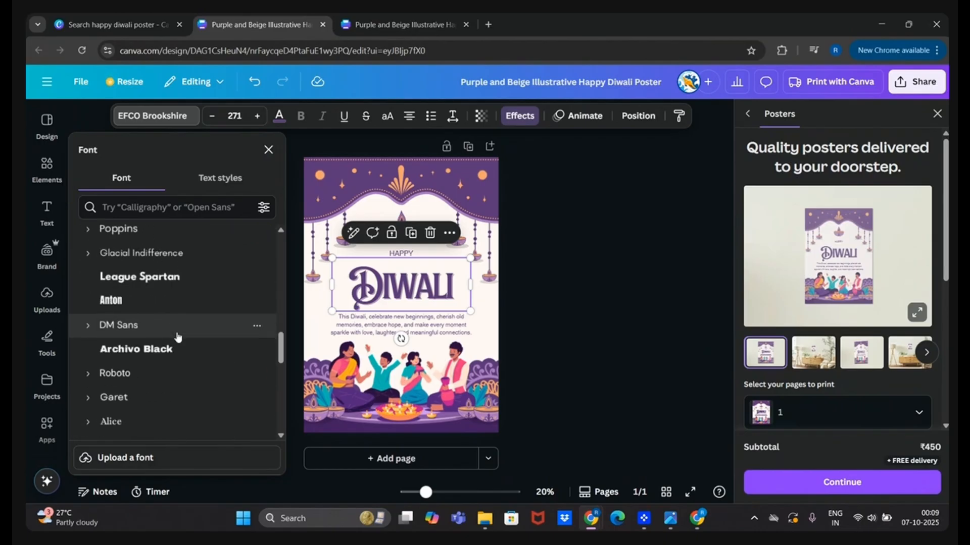
scroll(178, 337, down, 8)
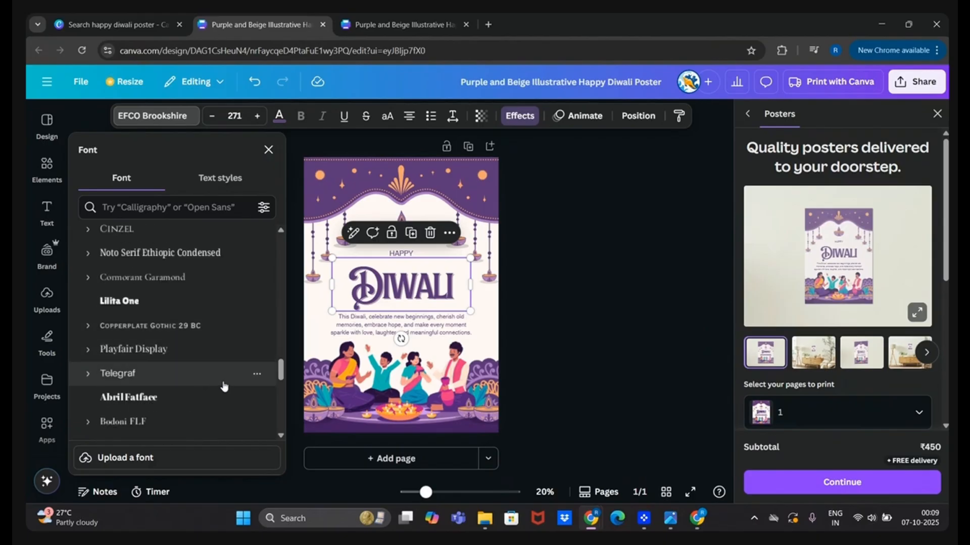
click(197, 237)
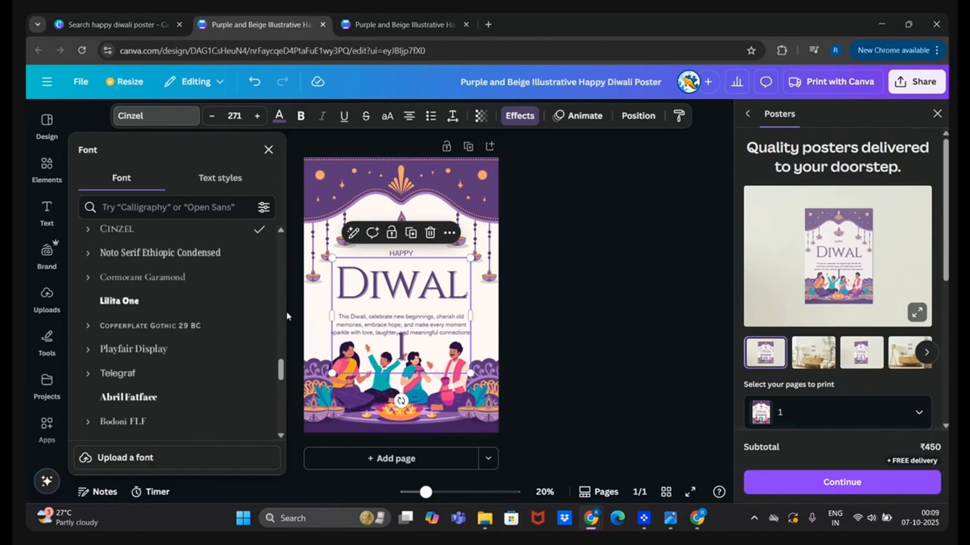
Step: Reduce the "DIWALI" heading's font size to 220 so the word fits on one line
click(213, 117)
click(213, 118)
click(213, 118)
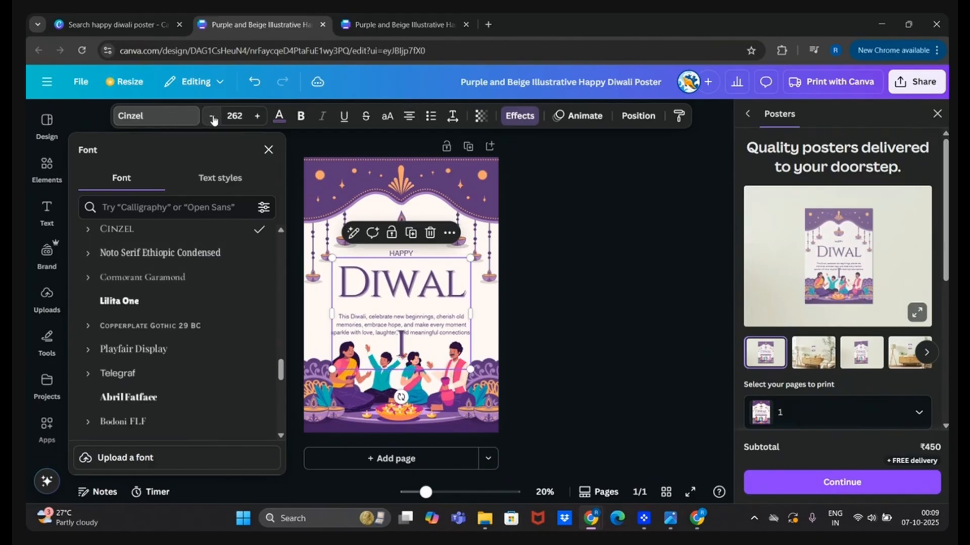
click(212, 118)
click(213, 118)
click(213, 118)
click(213, 118)
click(236, 114)
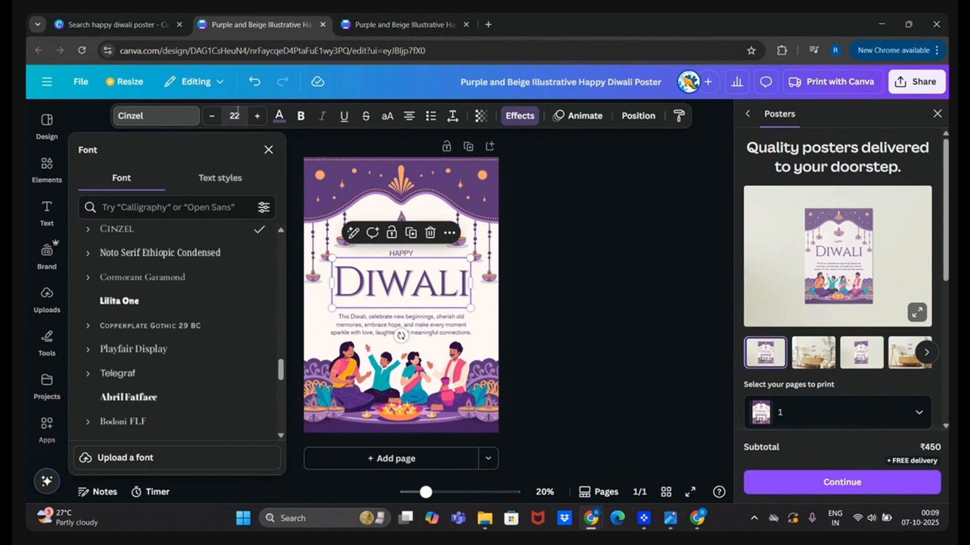
key(Return)
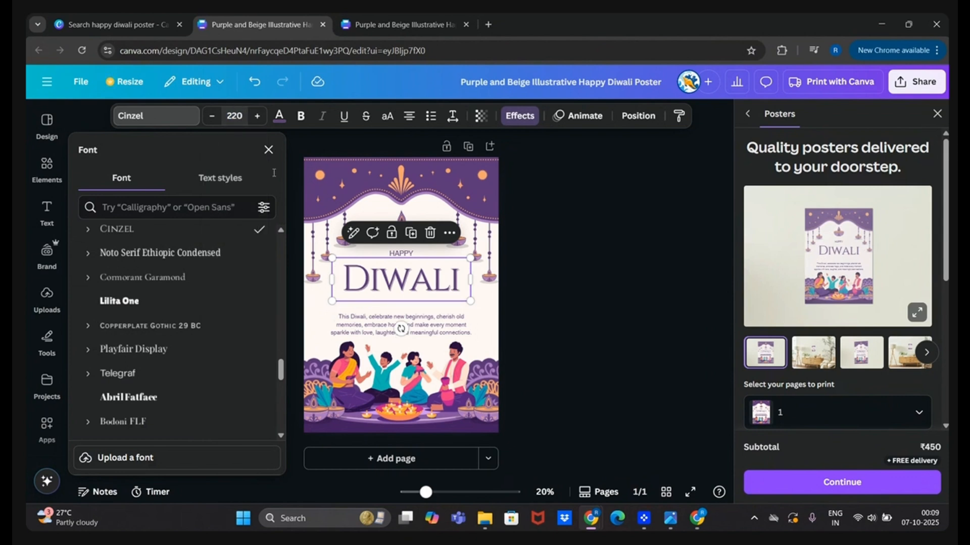
click(559, 349)
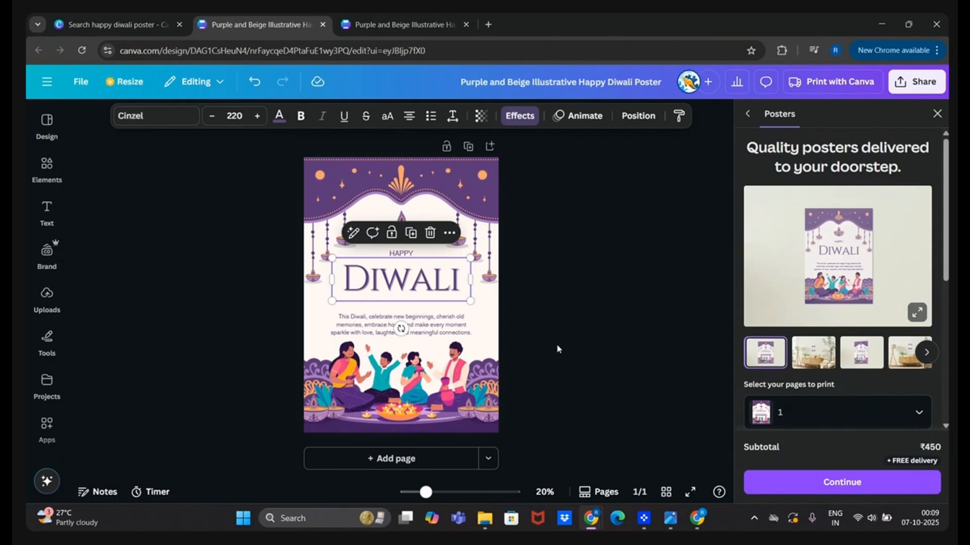
Step: Select the body paragraph and the "DIWALI" heading in turn, and look through the fonts available for the heading
click(345, 320)
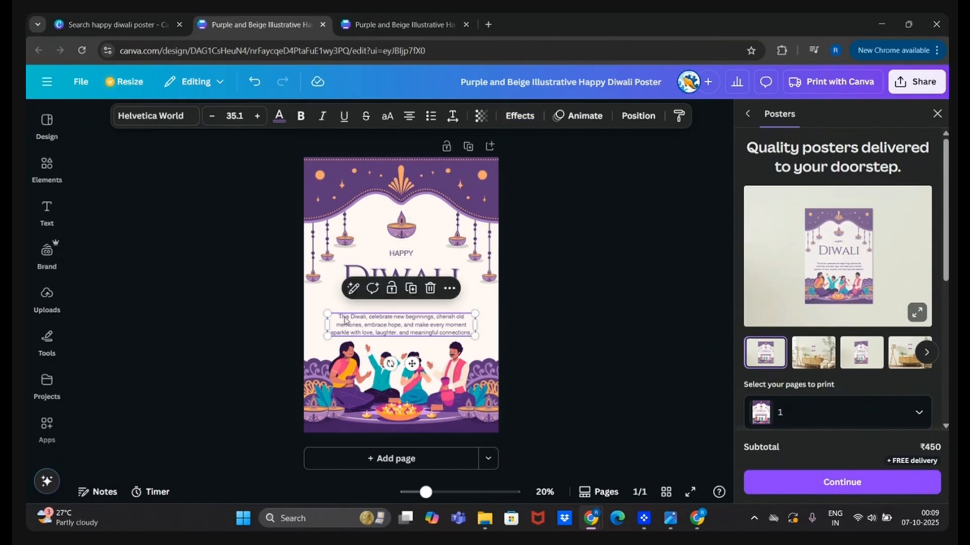
click(376, 280)
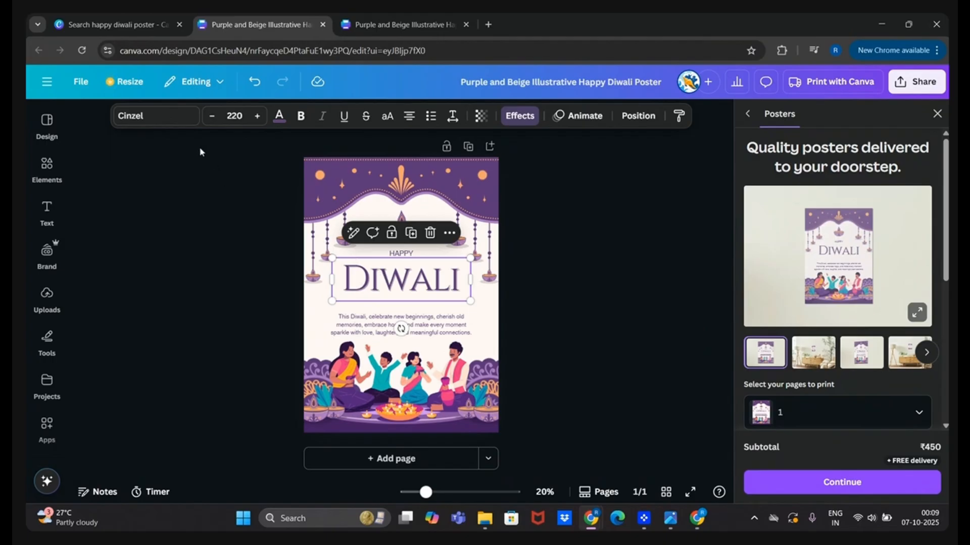
click(174, 117)
scroll(171, 258, up, 2)
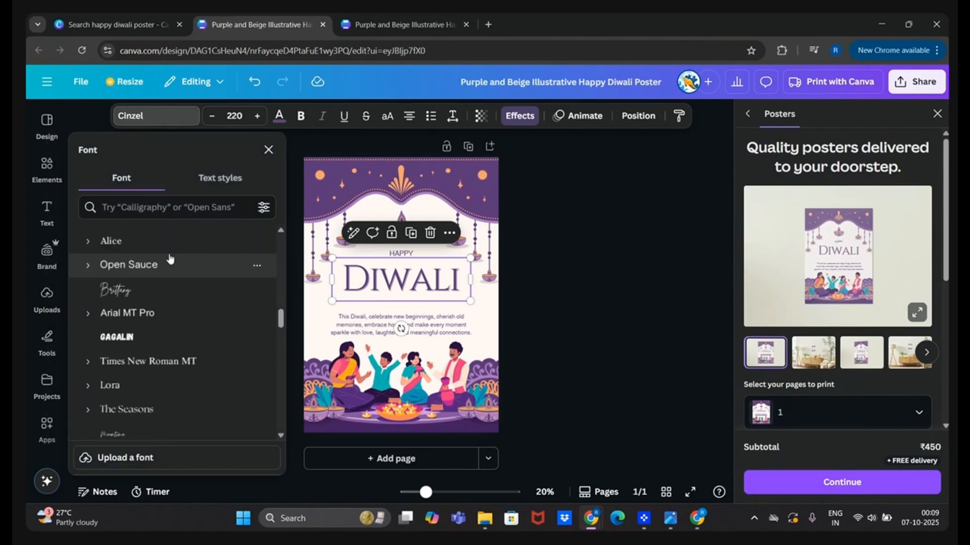
scroll(170, 255, up, 5)
scroll(156, 301, down, 3)
scroll(156, 301, up, 3)
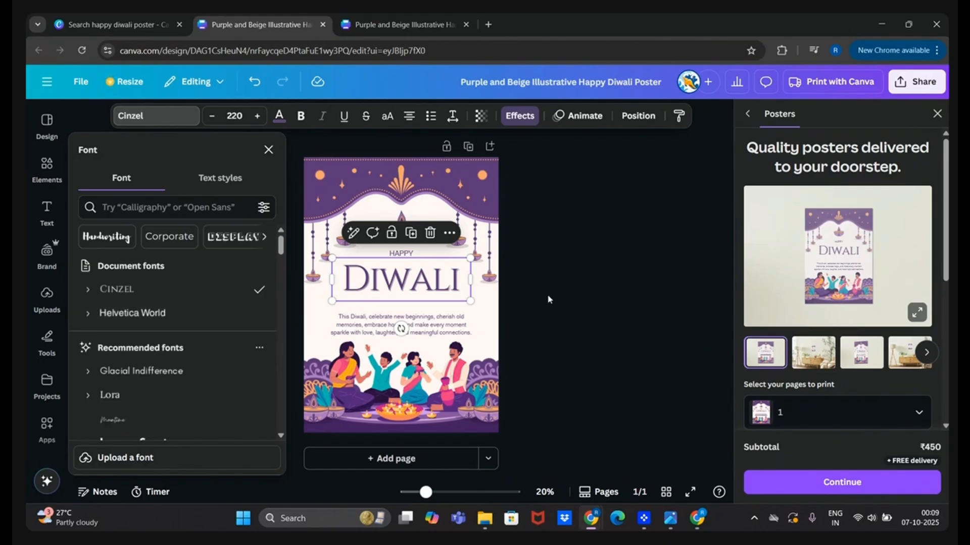
click(567, 335)
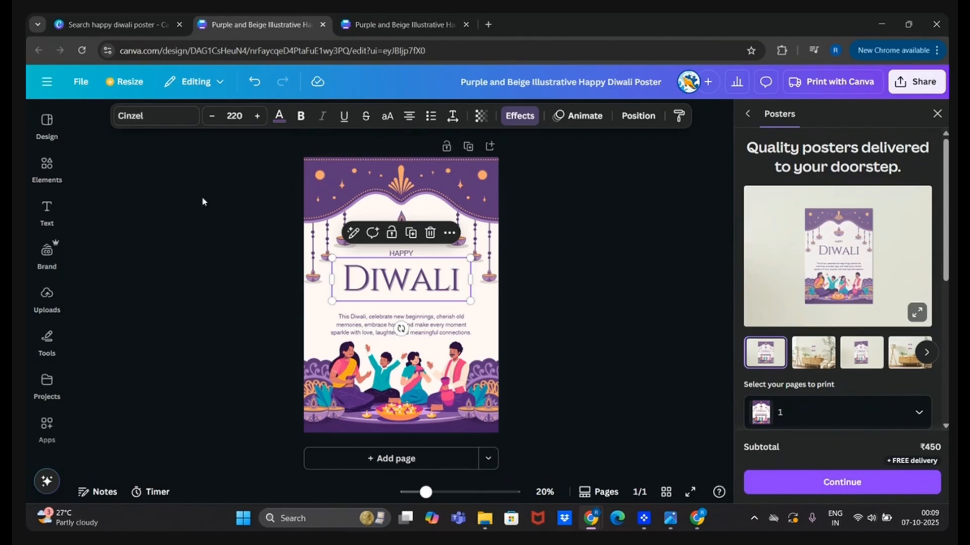
Step: Undo the "DIWALI" heading's font and size changes back to EFCO Brookshire at size 271, keeping the line above it as "HAPPY"
click(254, 82)
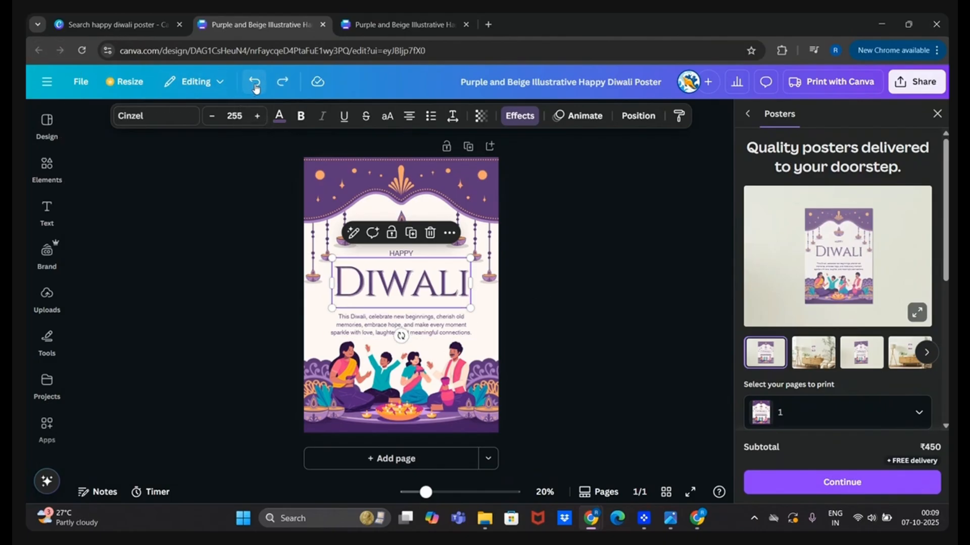
click(255, 84)
click(255, 83)
click(255, 84)
click(255, 83)
click(256, 83)
click(255, 83)
click(255, 84)
click(255, 84)
click(255, 84)
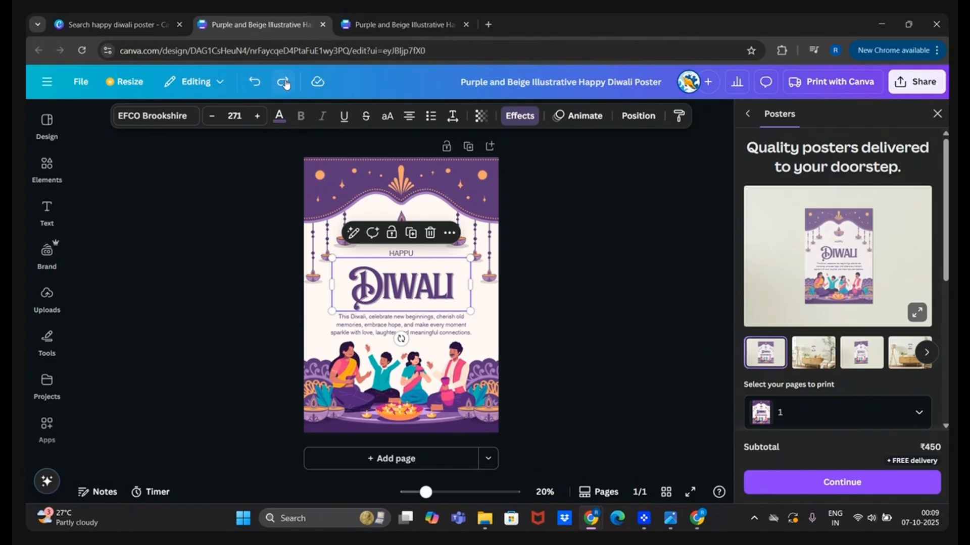
Step: Delete the purple diya lamp graphic above the poster's "HAPPY" line
click(571, 282)
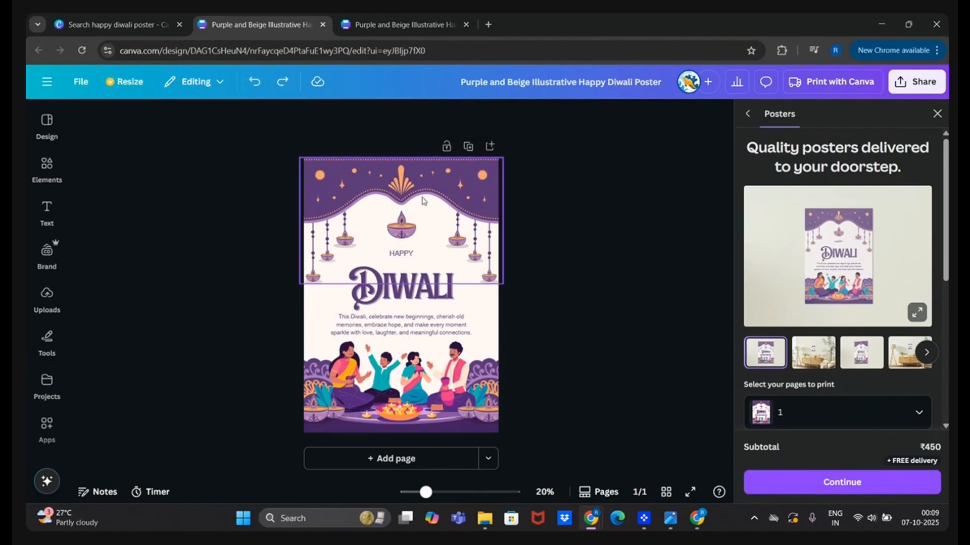
click(414, 218)
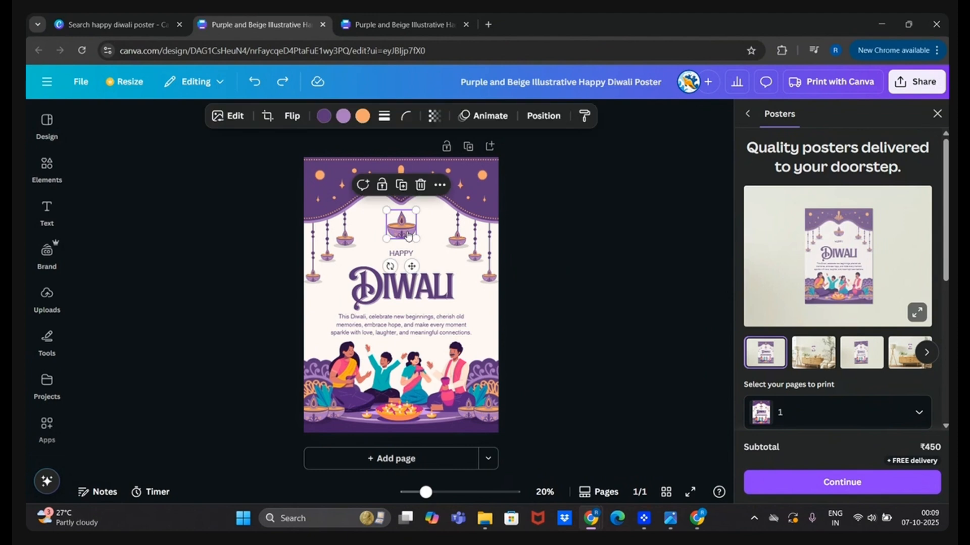
click(420, 185)
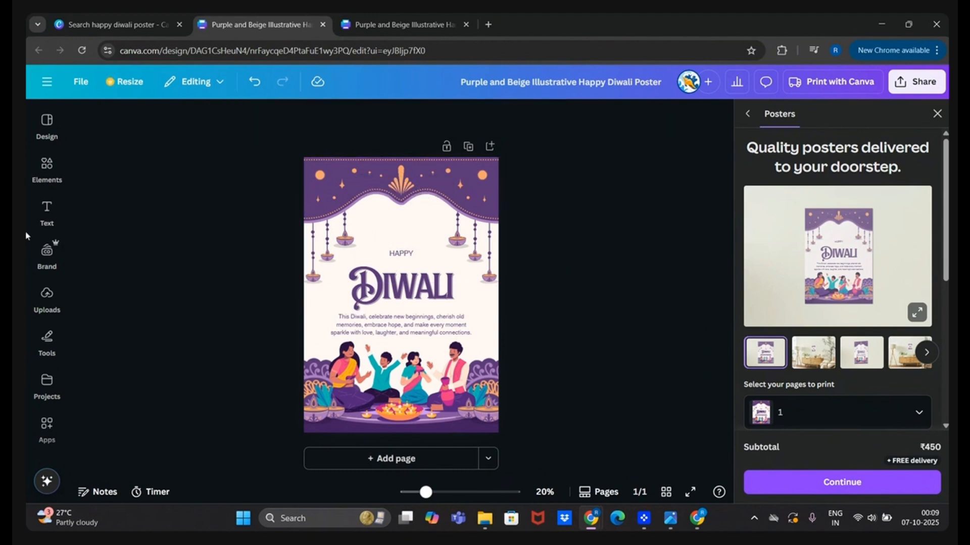
Step: Search the graphics elements for "diya lamp"
click(46, 208)
click(47, 172)
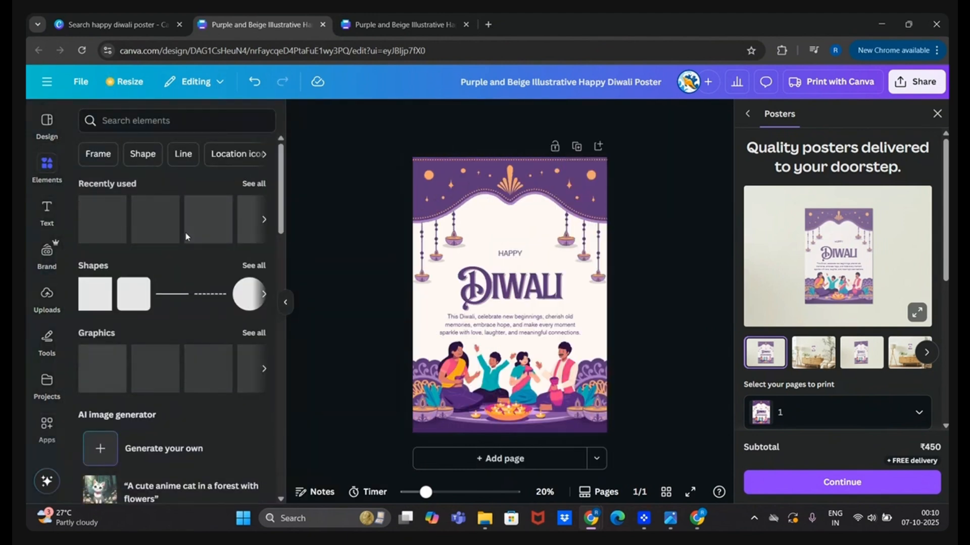
scroll(132, 212, down, 1)
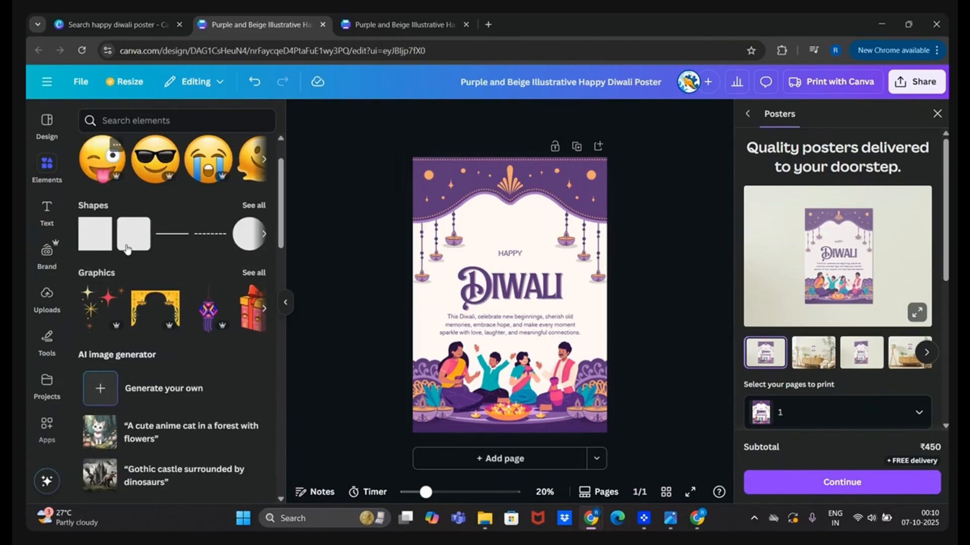
click(261, 275)
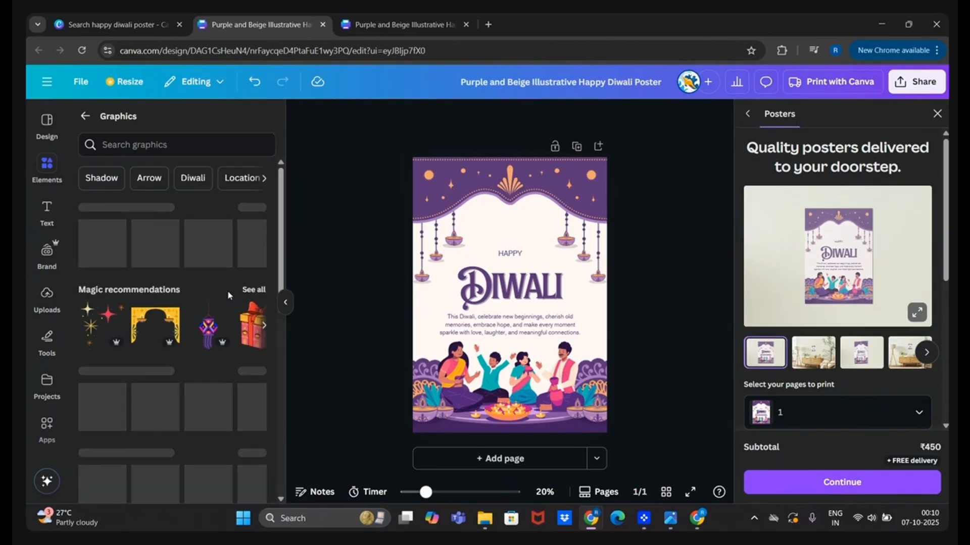
click(161, 144)
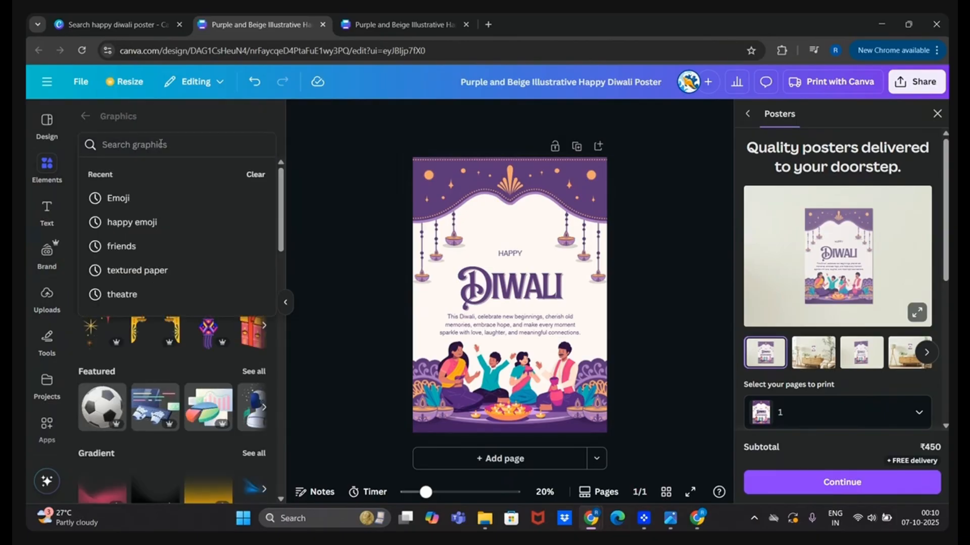
text(lamp)
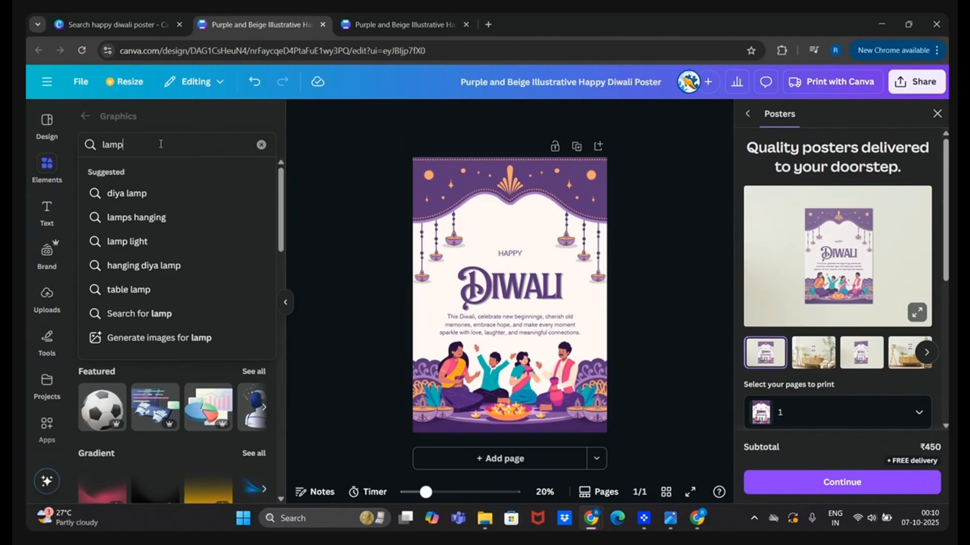
key(Down)
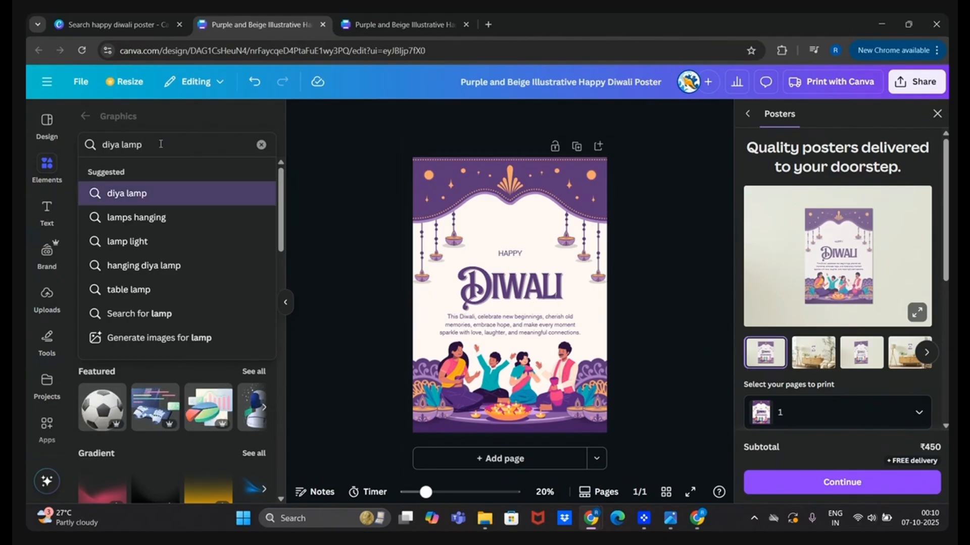
key(Return)
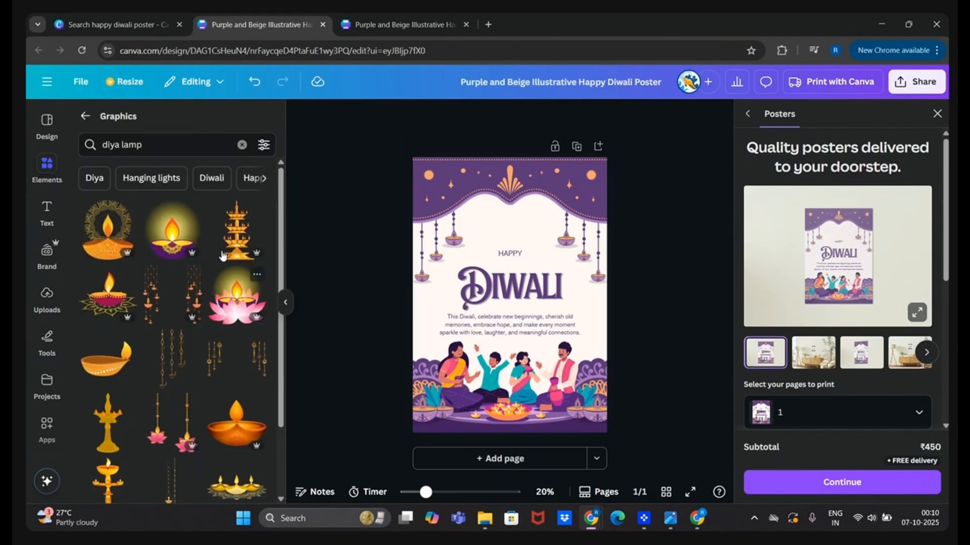
Step: Add the plain orange clay diya graphic to the poster and shrink it to fit centred above the "HAPPY" line
scroll(240, 294, down, 2)
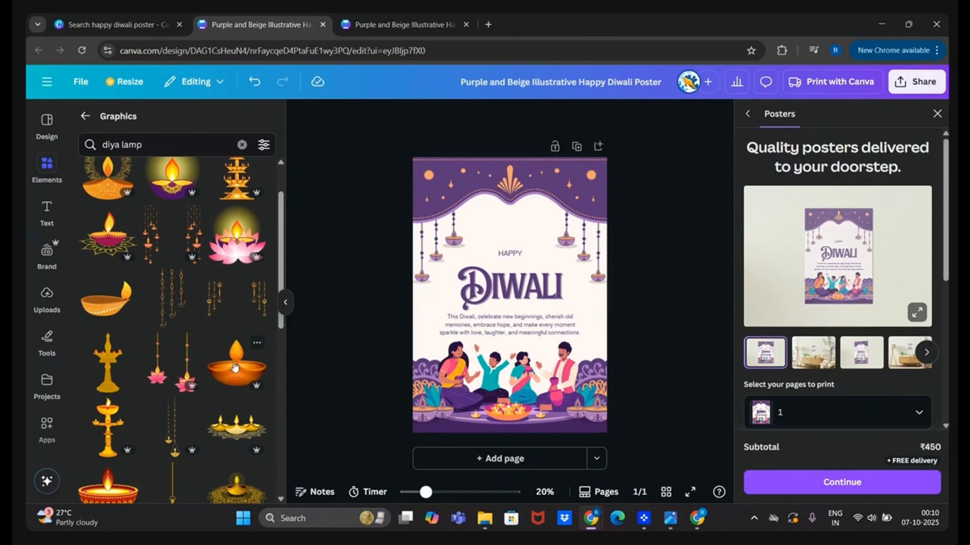
click(240, 354)
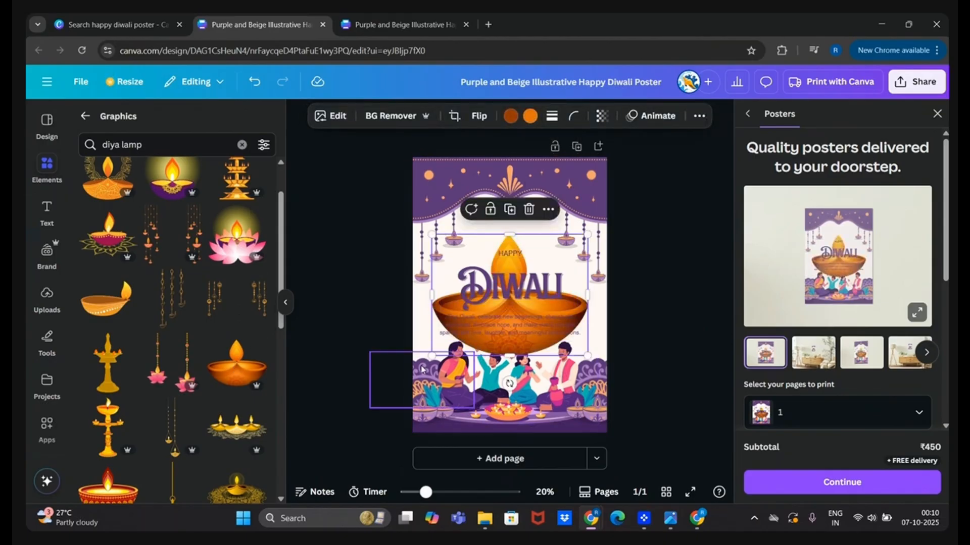
drag(439, 349, 509, 225)
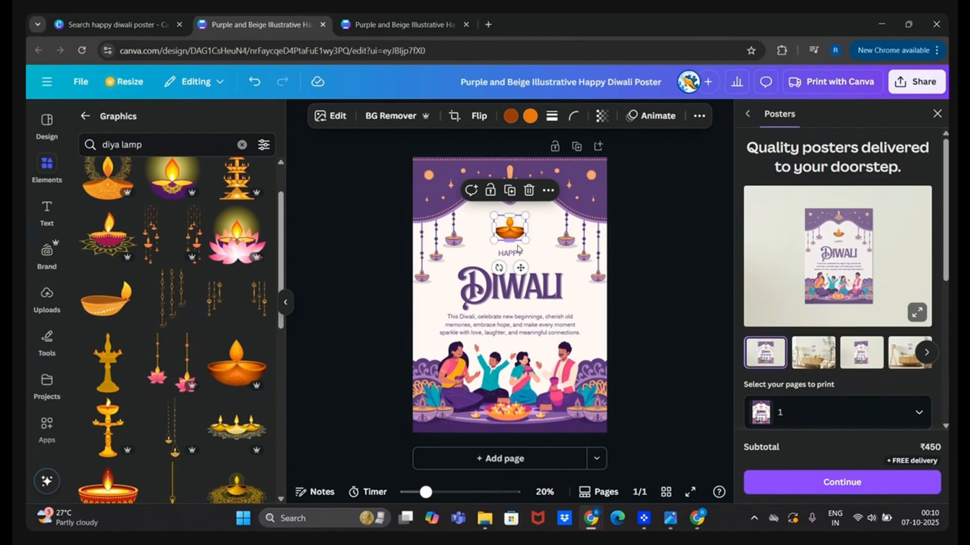
Step: Recolour the new diya with document colours, replacing its orange with the heading's purple and its brown with light orange
click(528, 117)
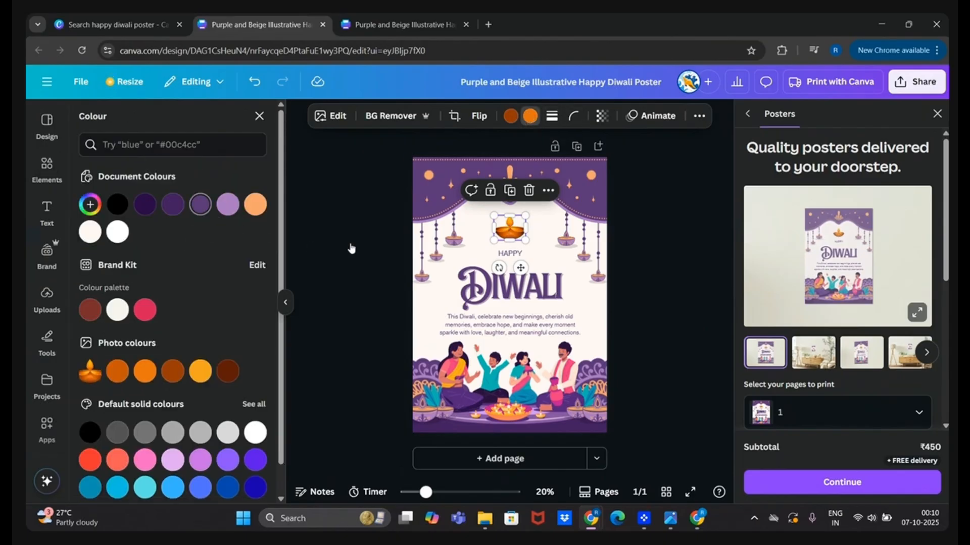
click(203, 205)
click(511, 115)
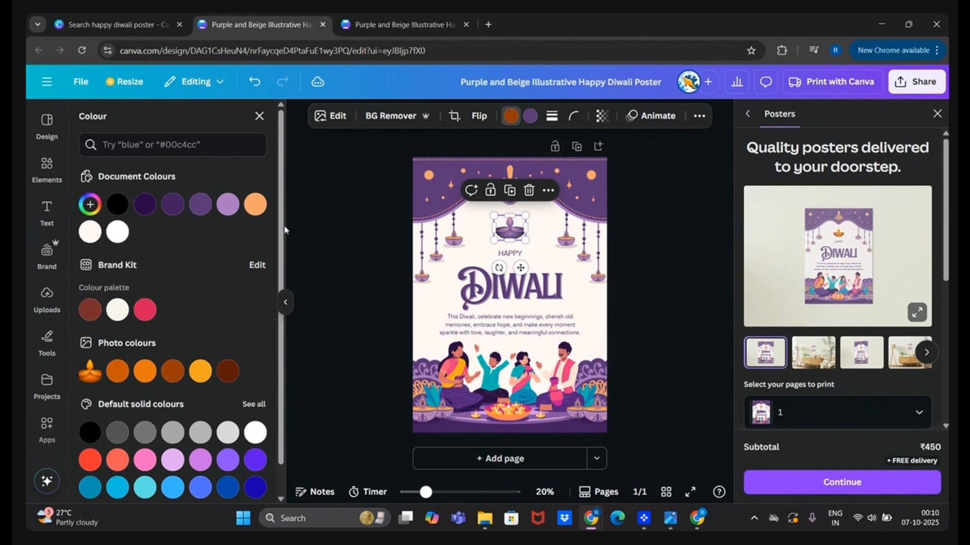
click(256, 207)
click(665, 296)
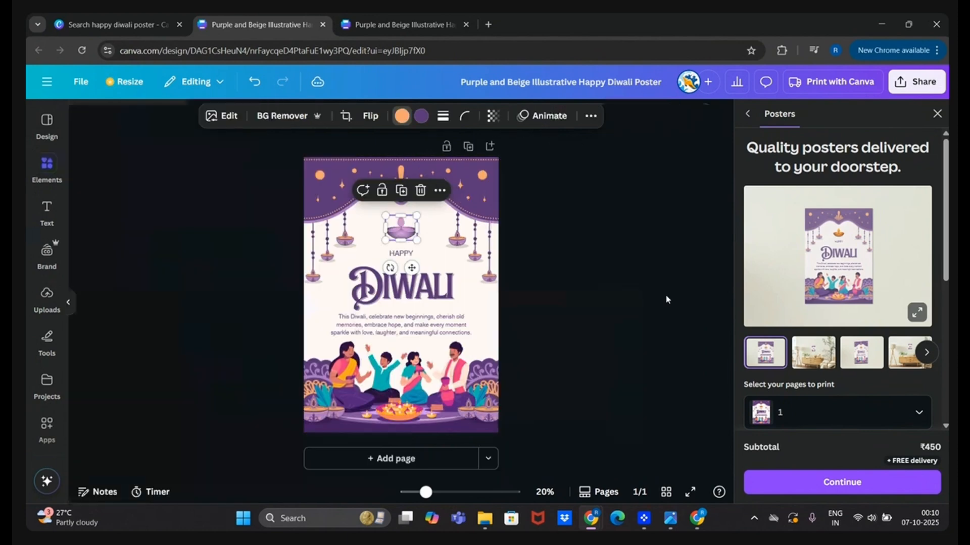
click(664, 294)
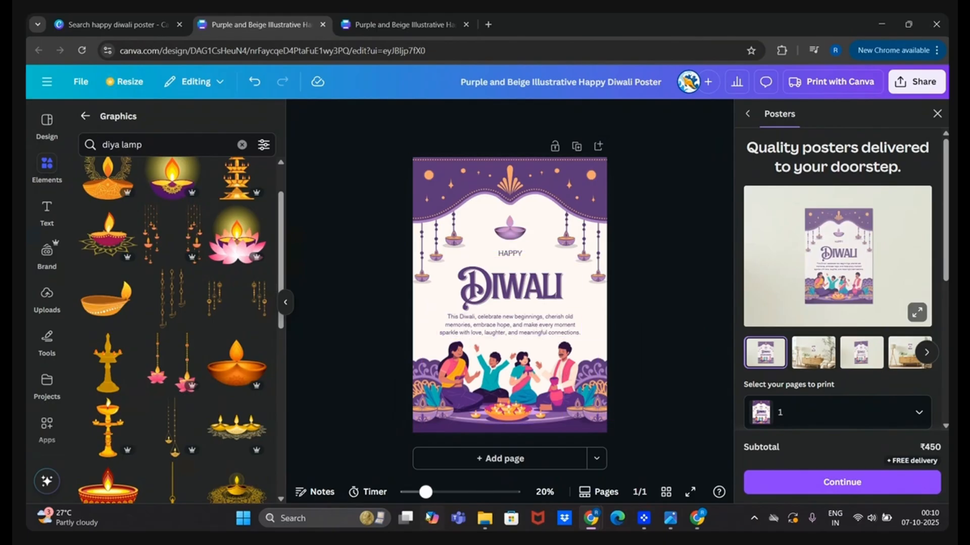
Step: Replace the body paragraph with "The Rotaract Club of Bombay Pier wishes you a very happy diwali"
drag(427, 497, 441, 492)
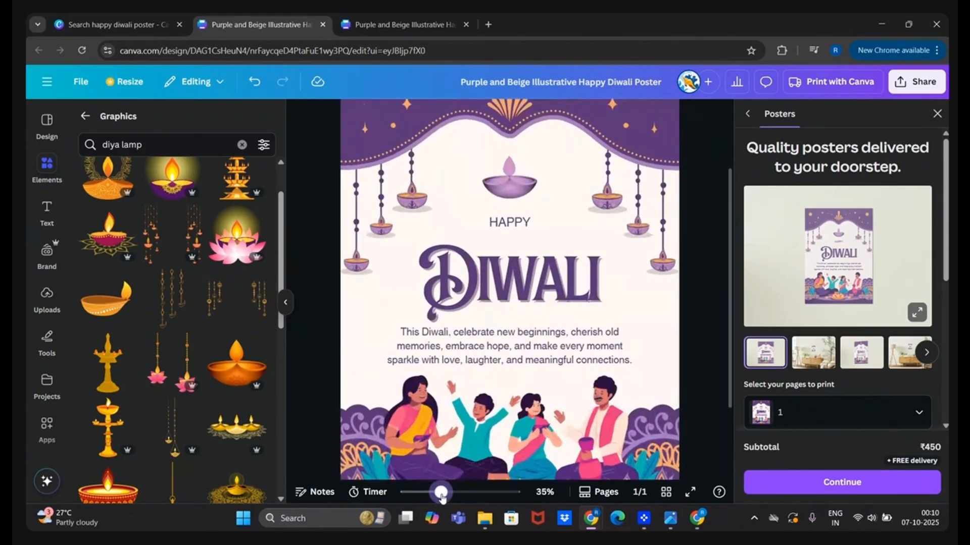
scroll(606, 287, down, 1)
click(606, 286)
click(596, 290)
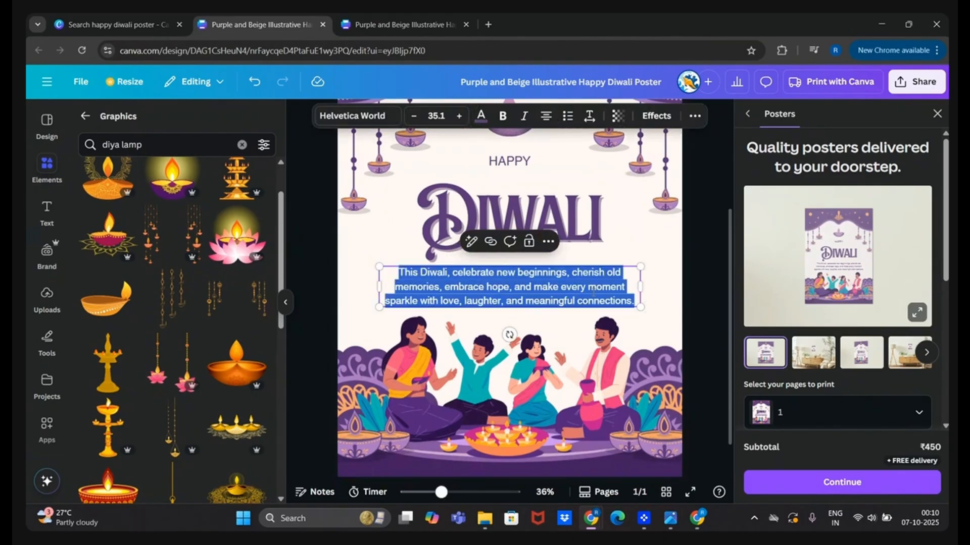
key(BackSpace)
text(The Rotaract Club of)
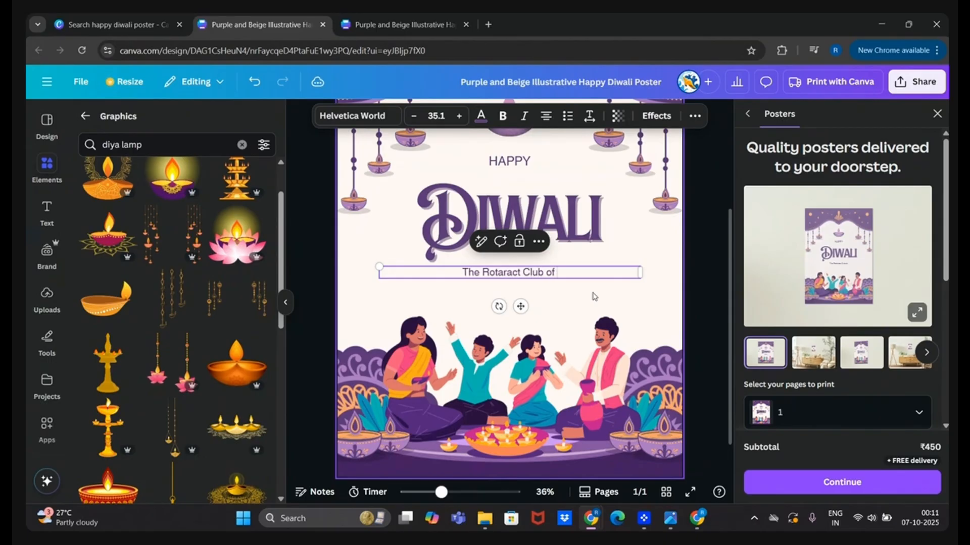
text(ay Poe)
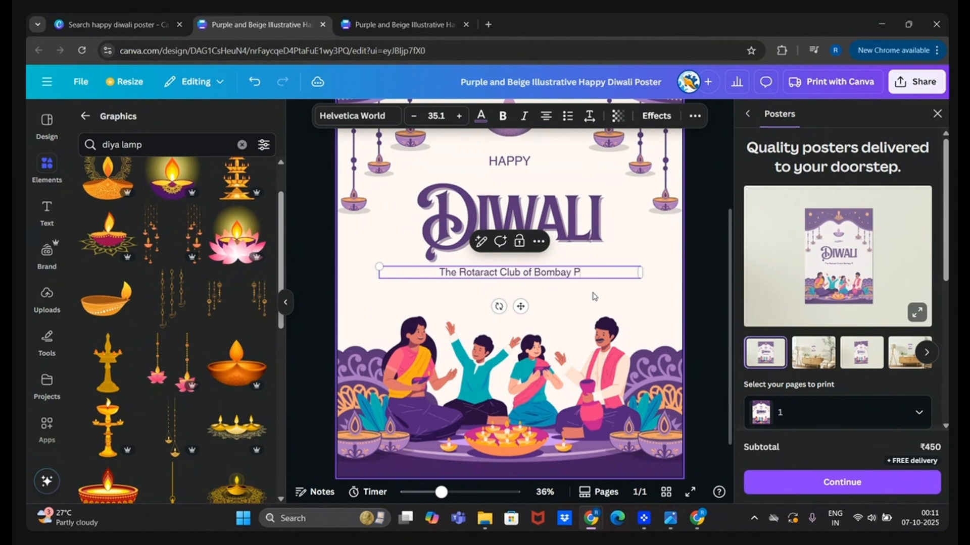
key(BackSpace)
key(BackSpace)
text(ie)
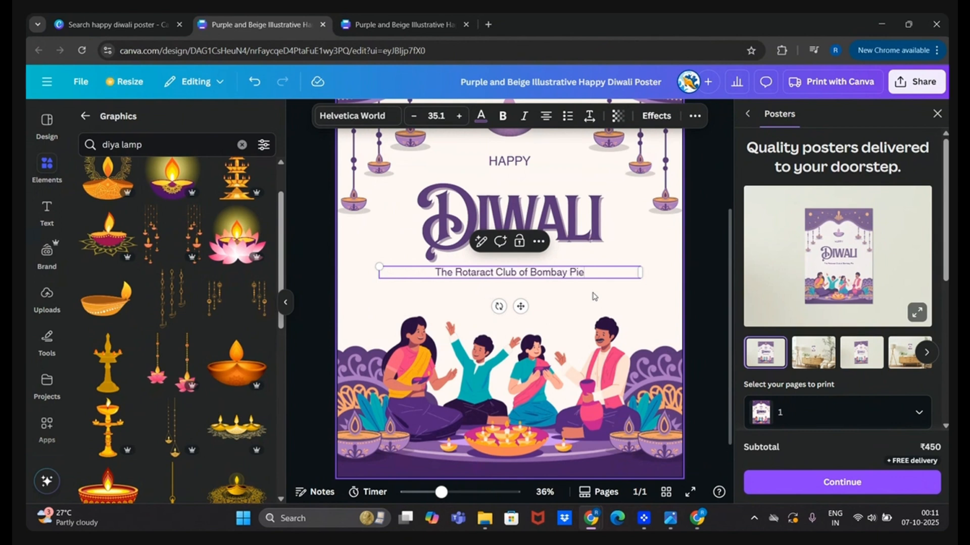
text(r wis)
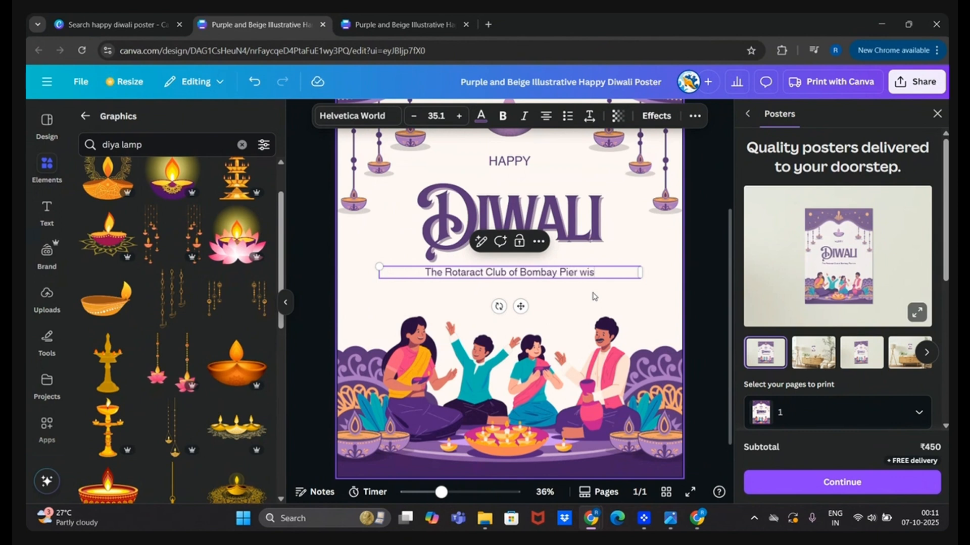
text(hes you a)
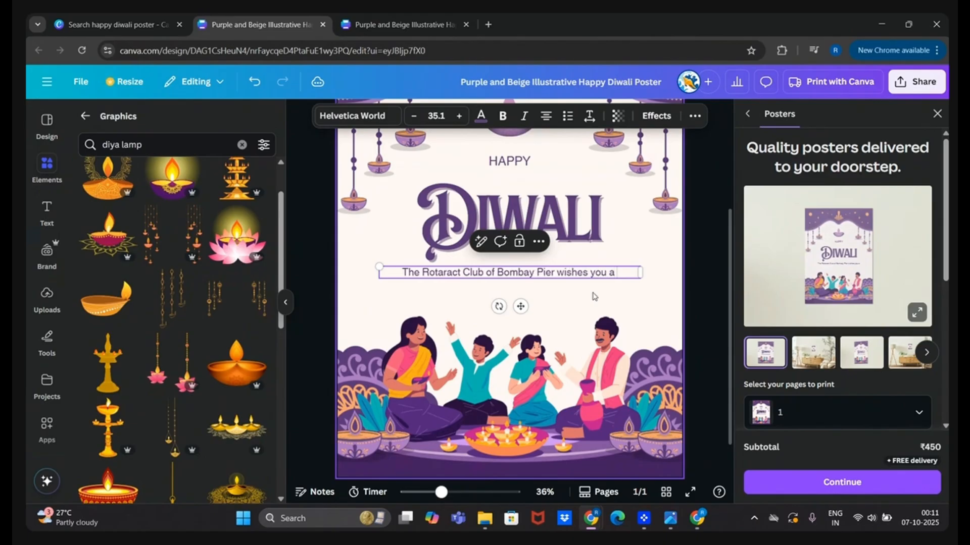
text( very haod)
key(BackSpace)
key(BackSpace)
text(ppy)
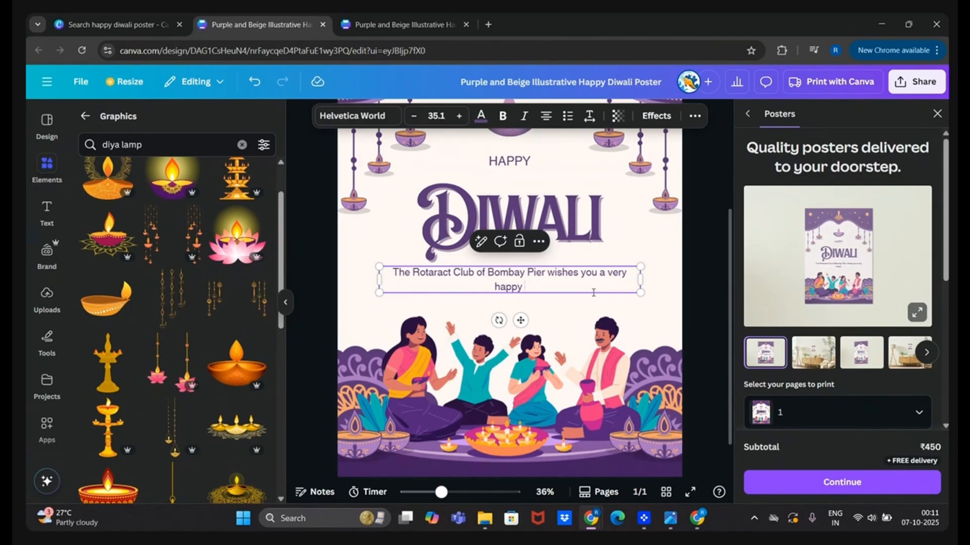
text( diwali)
Step: Make the words "happy diwali" in the body text bold and italic
drag(547, 286, 470, 286)
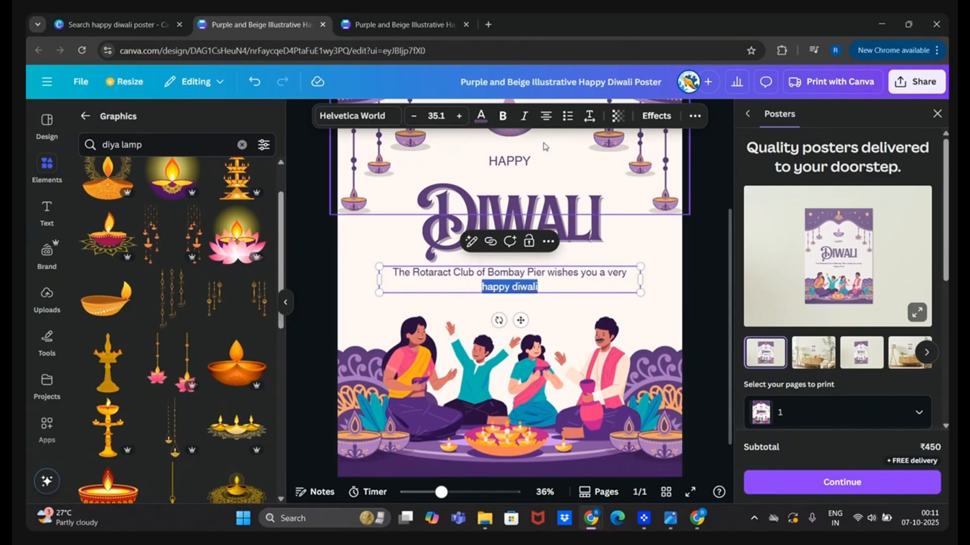
click(503, 116)
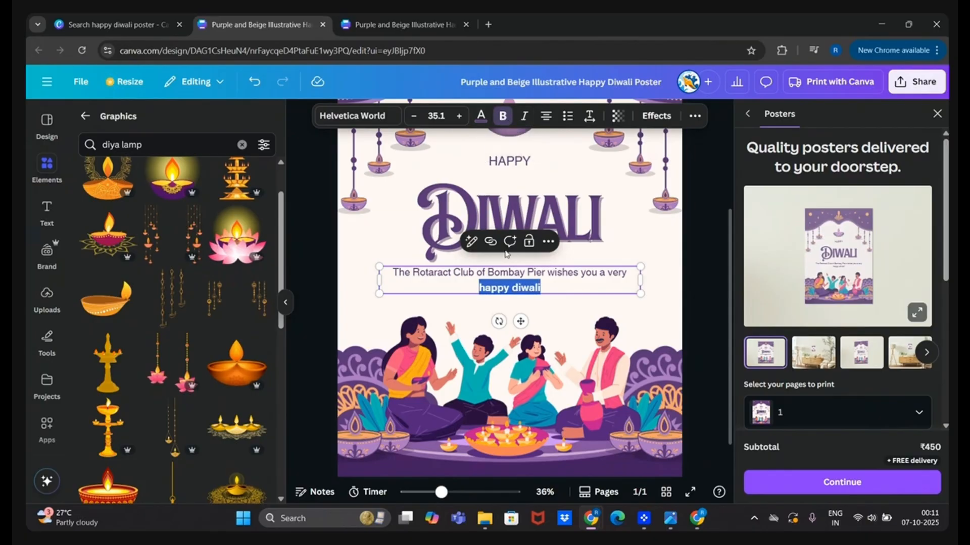
click(524, 116)
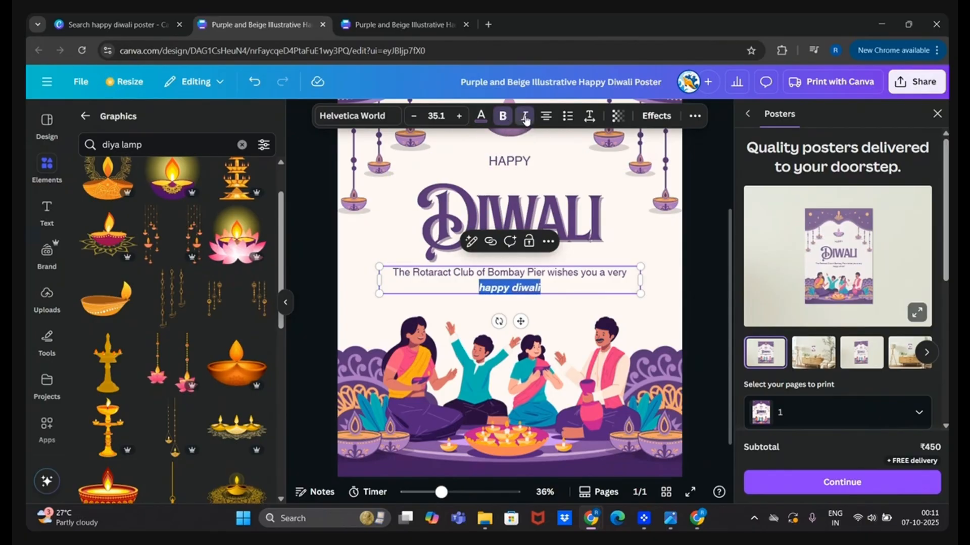
Step: Try lime green on "happy diwali", and set its text colour to light peach from the full set of default solid colours
click(482, 116)
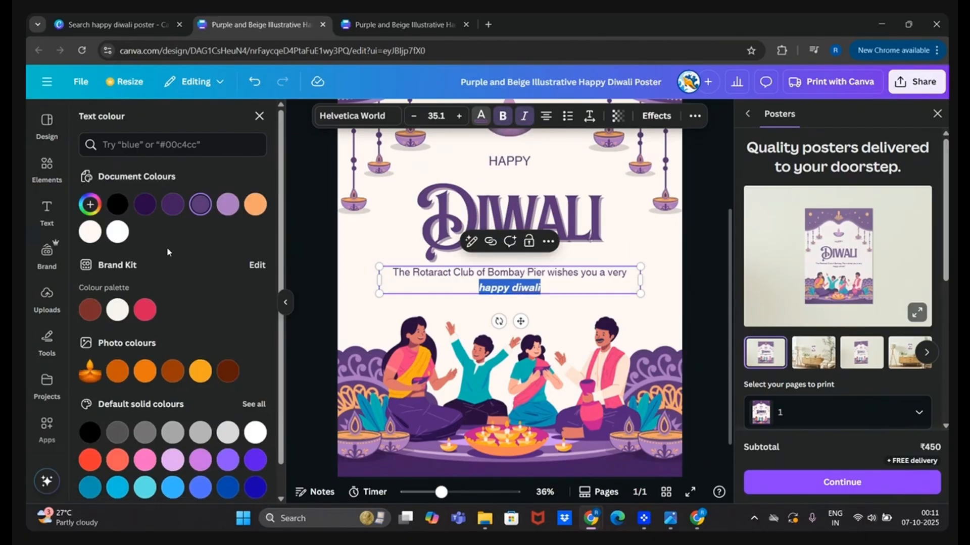
scroll(106, 316, down, 1)
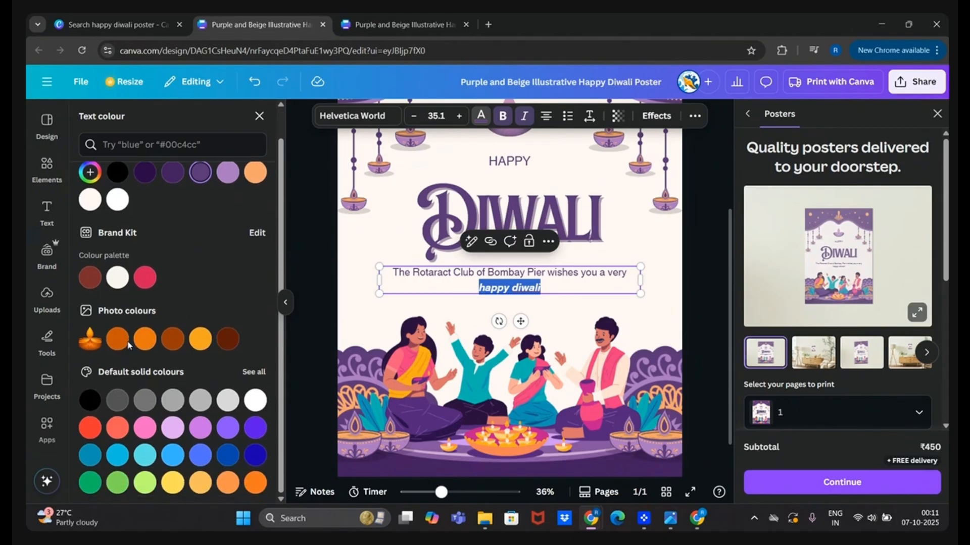
click(255, 373)
scroll(184, 294, down, 2)
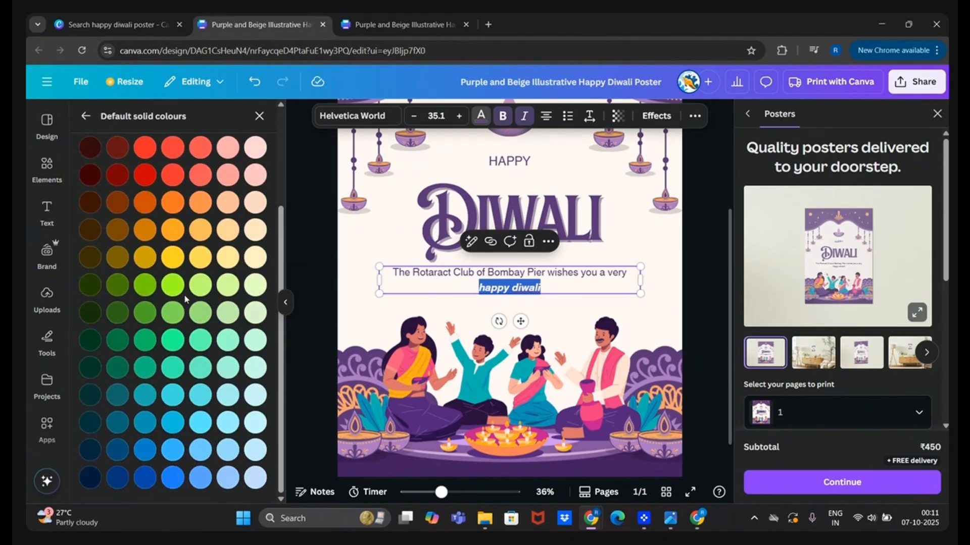
click(173, 285)
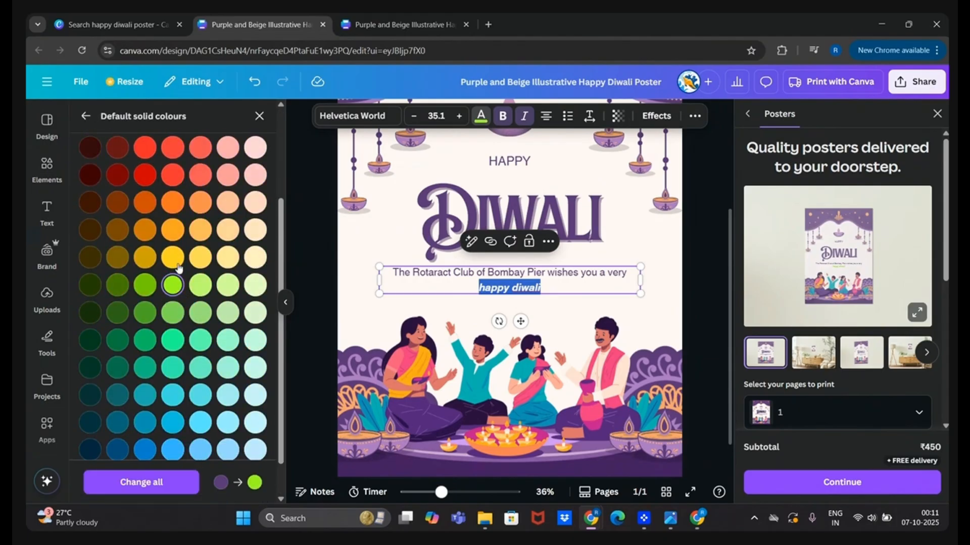
scroll(175, 303, up, 2)
click(266, 268)
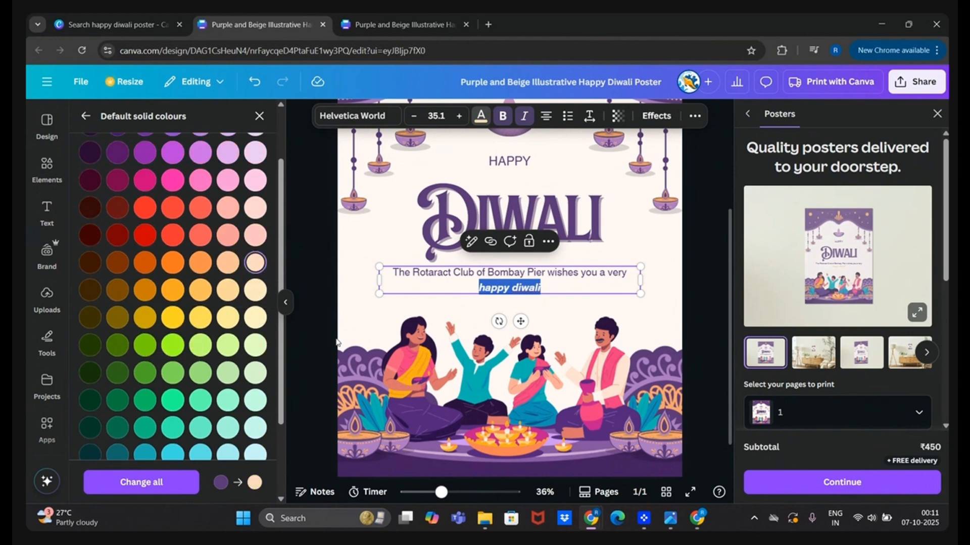
Step: Undo the colour, bold and italic changes on "happy diwali" in the body text and deselect the text box
click(371, 312)
click(509, 291)
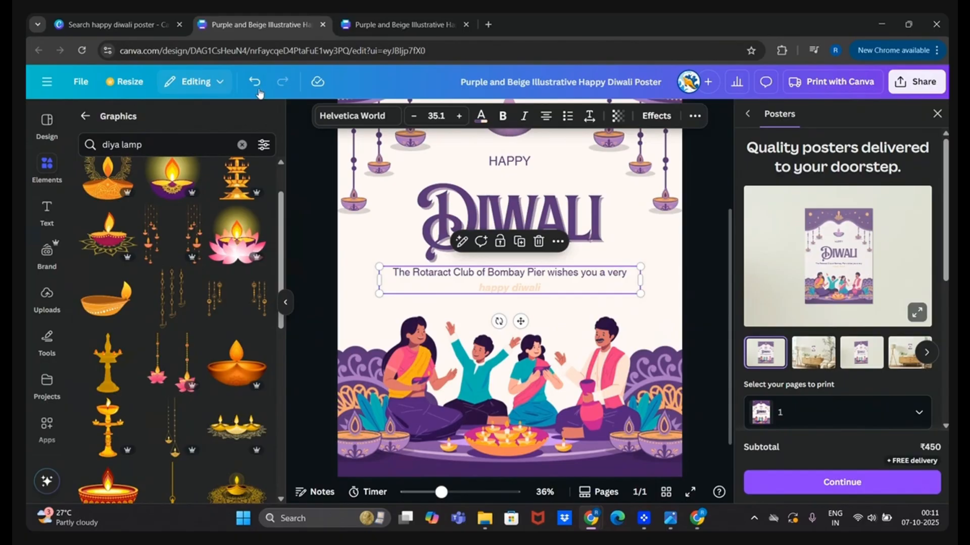
click(260, 90)
click(260, 89)
click(260, 88)
click(260, 89)
click(425, 305)
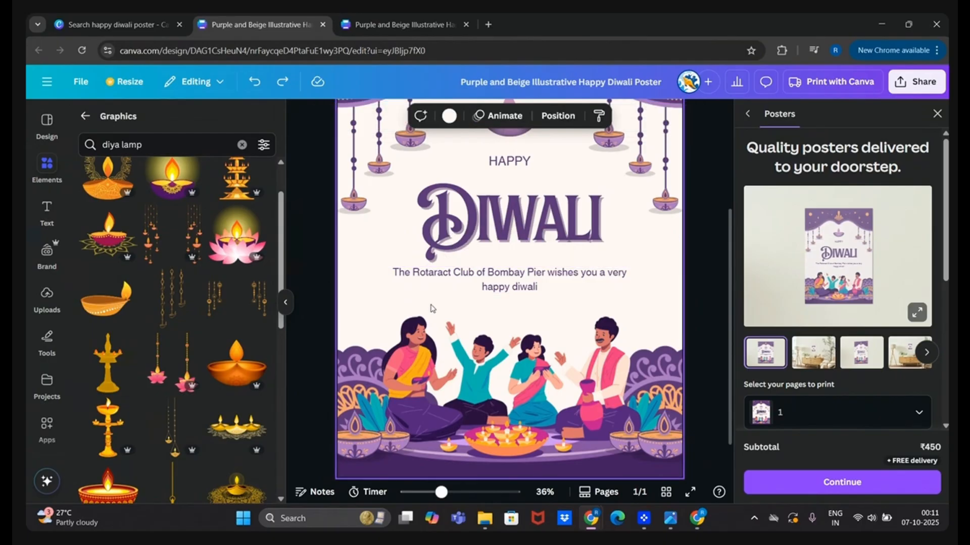
Step: Add a heading text box to the poster and replace its text with "Team RCBP"
scroll(520, 324, up, 3)
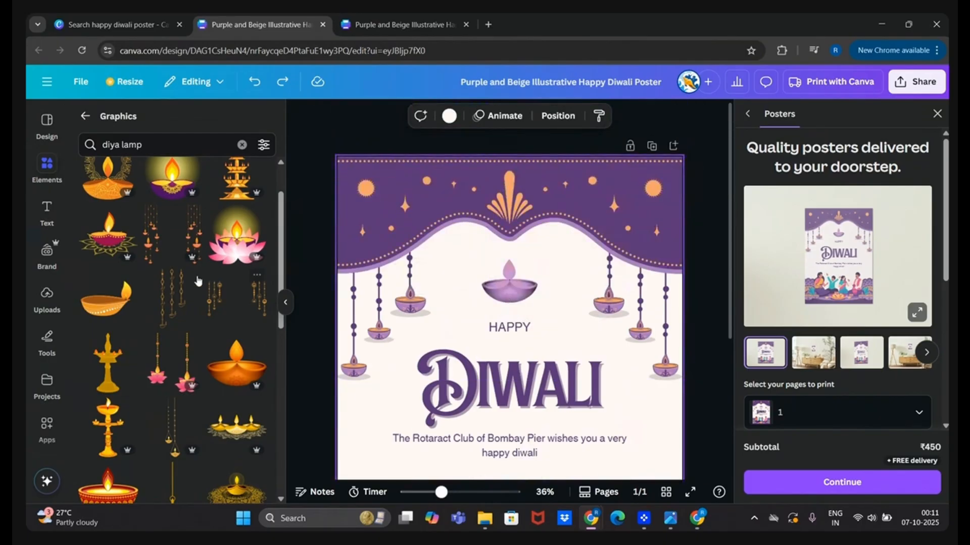
click(46, 211)
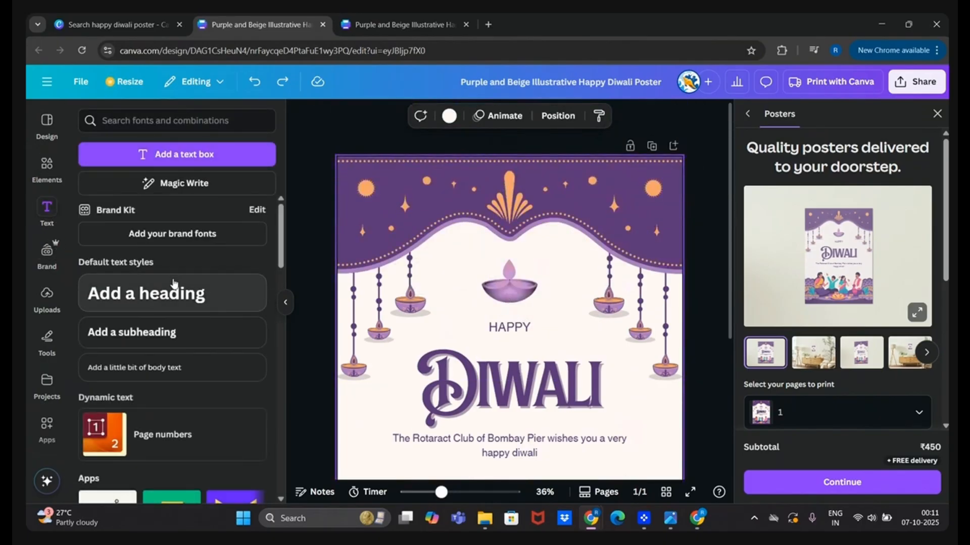
click(174, 290)
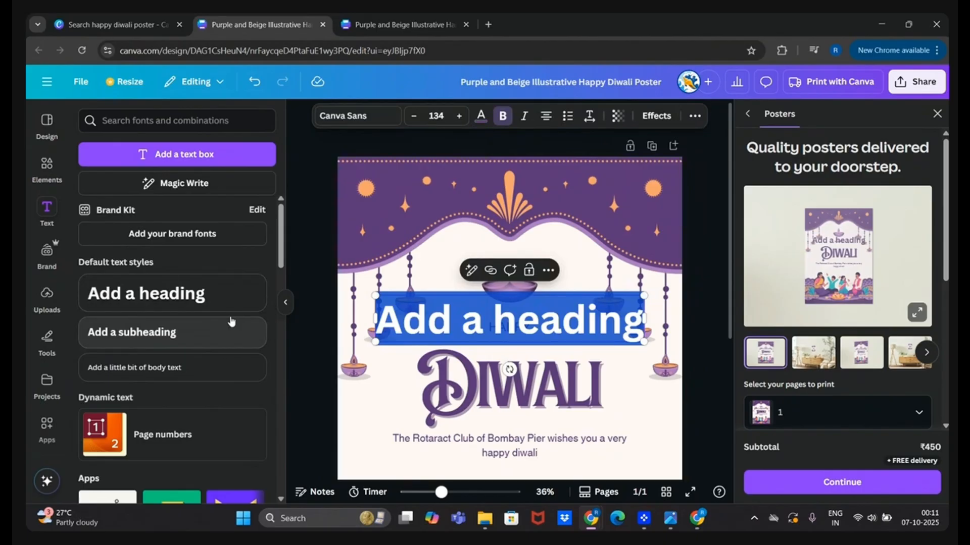
text(The)
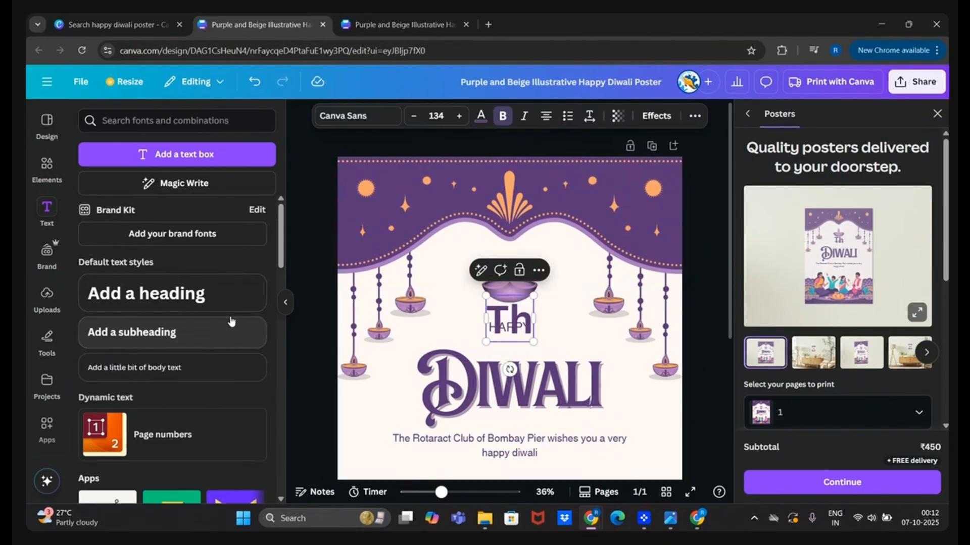
key(BackSpace)
key(BackSpace)
key(BackSpace)
text(Team)
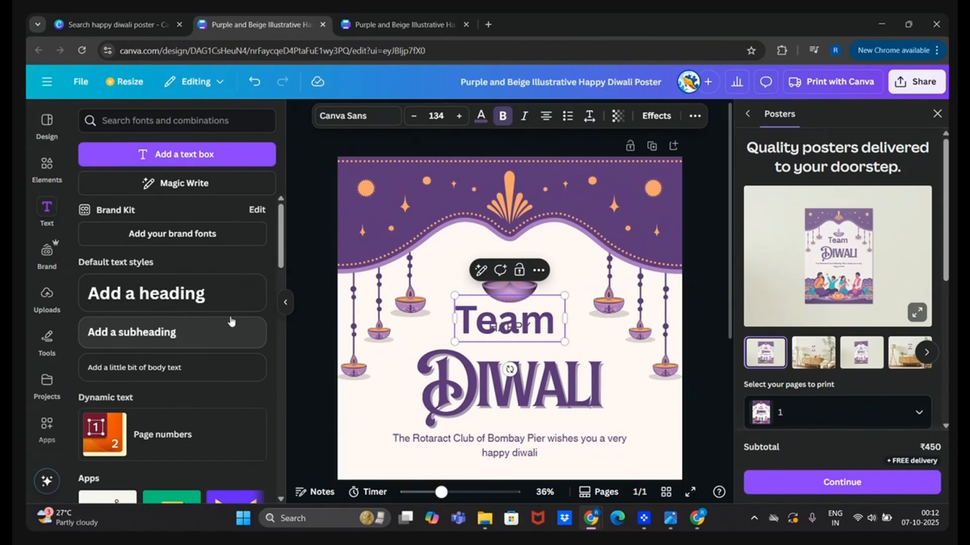
text( RCBP)
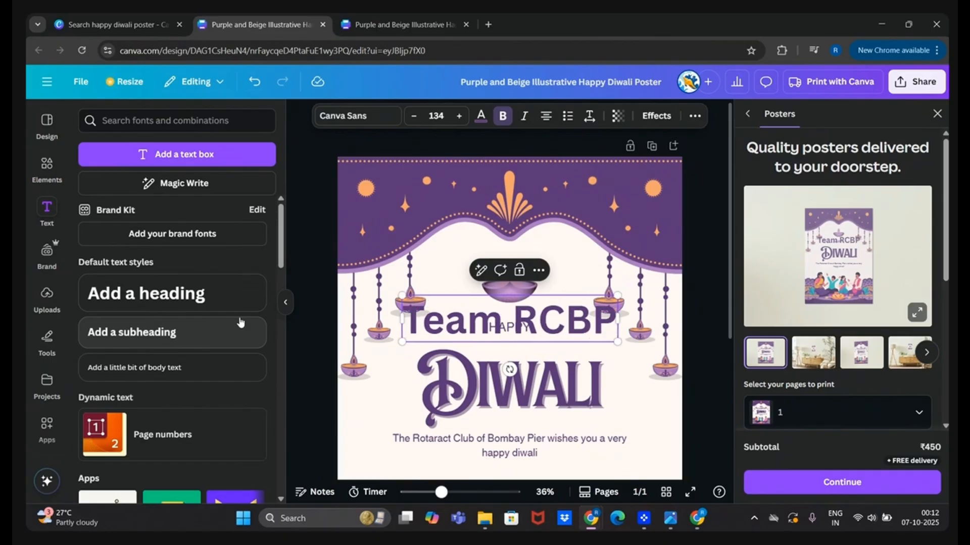
Step: Try Helvetica World on the "Team RCBP" heading, and set its font to Cinzel
click(372, 125)
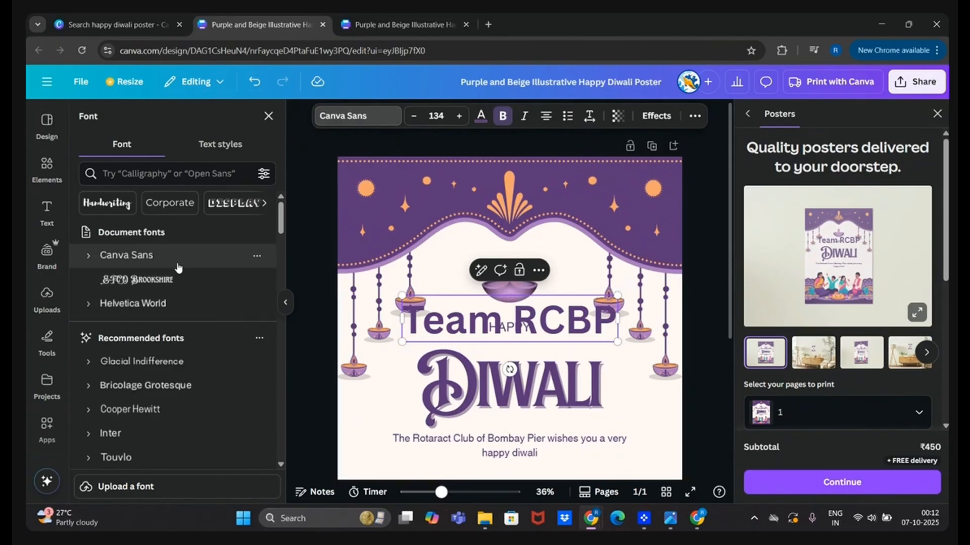
click(179, 303)
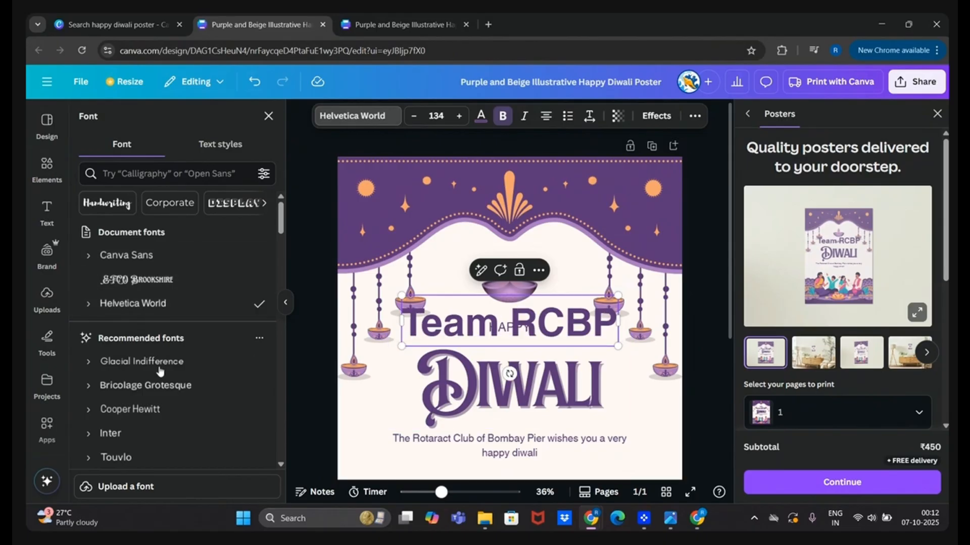
scroll(159, 345, down, 4)
click(141, 345)
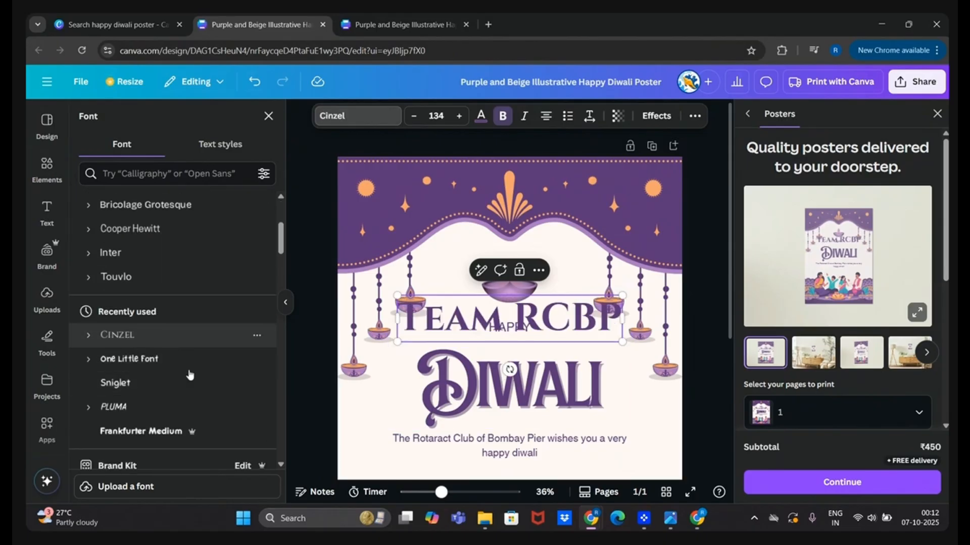
Step: Shrink the "Team RCBP" heading and set its font size to 50
drag(396, 342, 507, 352)
click(507, 337)
click(565, 313)
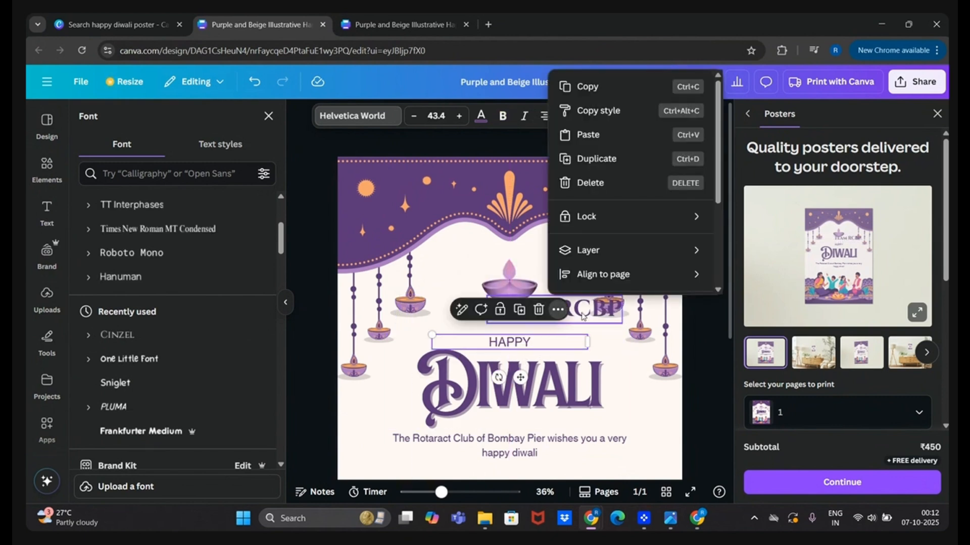
click(584, 317)
click(440, 116)
click(438, 118)
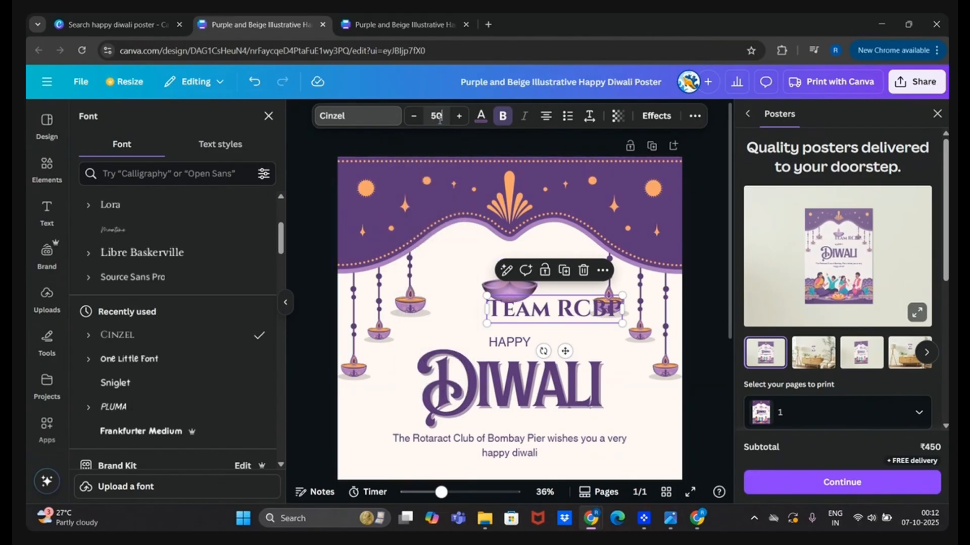
text(50)
key(Return)
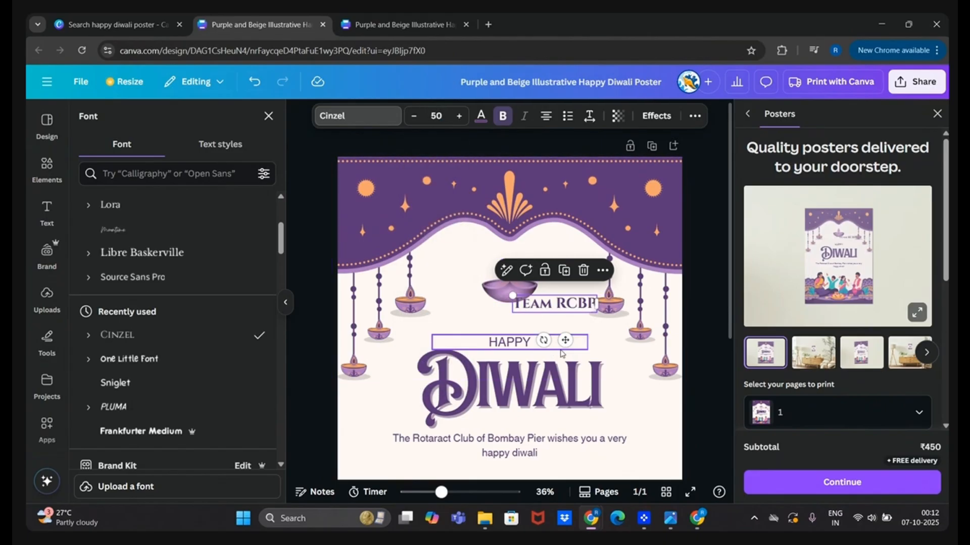
Step: Centre the "Team RCBP" heading between the diya and "HAPPY", and close the poster-printing offer
drag(566, 340, 522, 351)
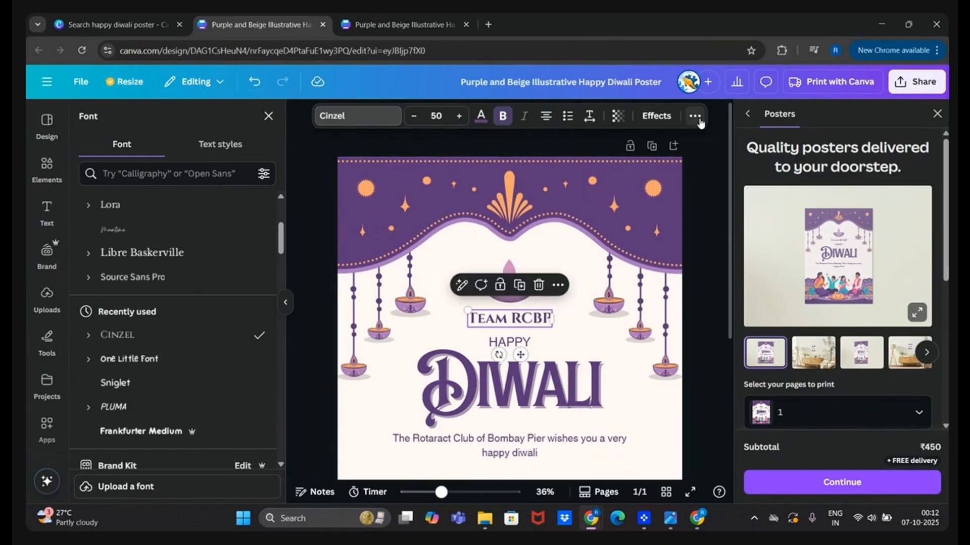
click(937, 114)
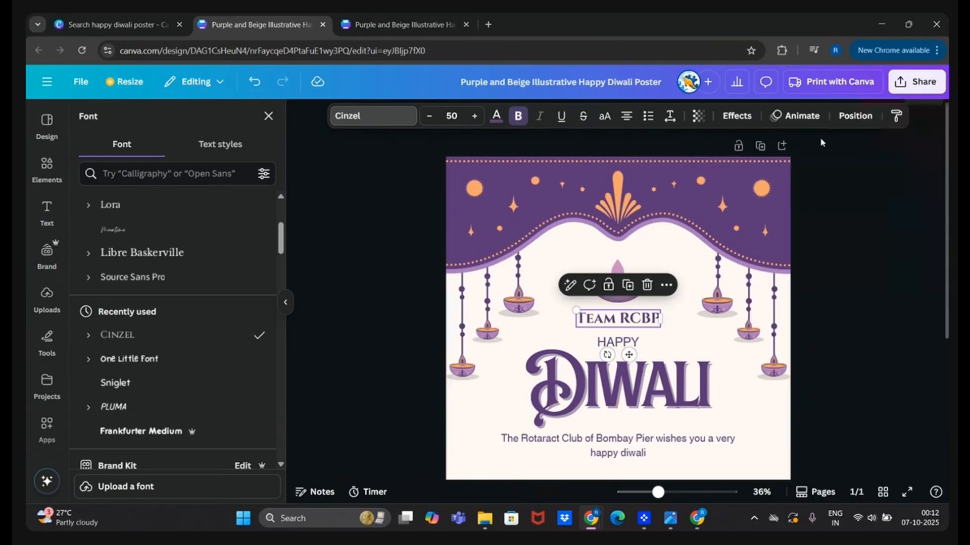
Step: Try the middle, top, left, right and bottom page alignments on the "Team RCBP" heading
click(855, 116)
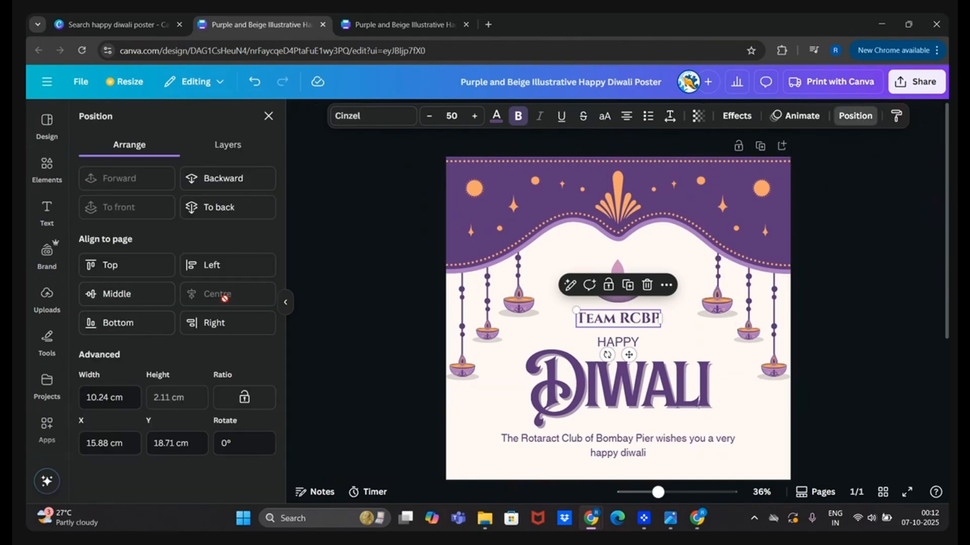
click(132, 296)
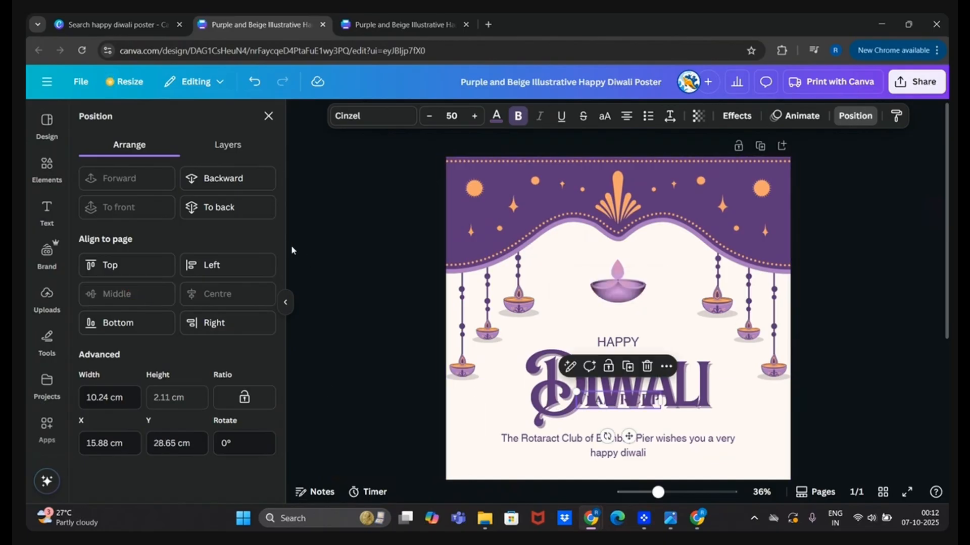
click(134, 265)
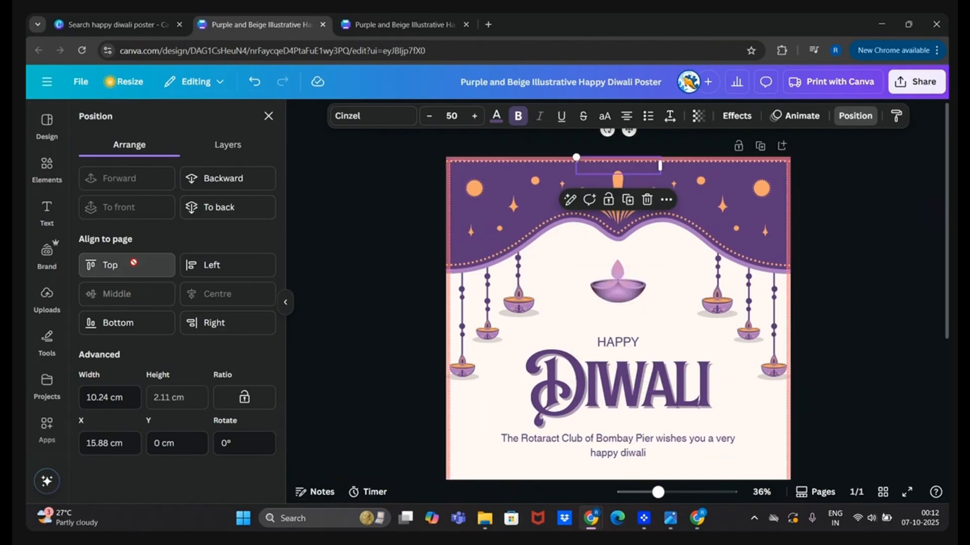
click(253, 266)
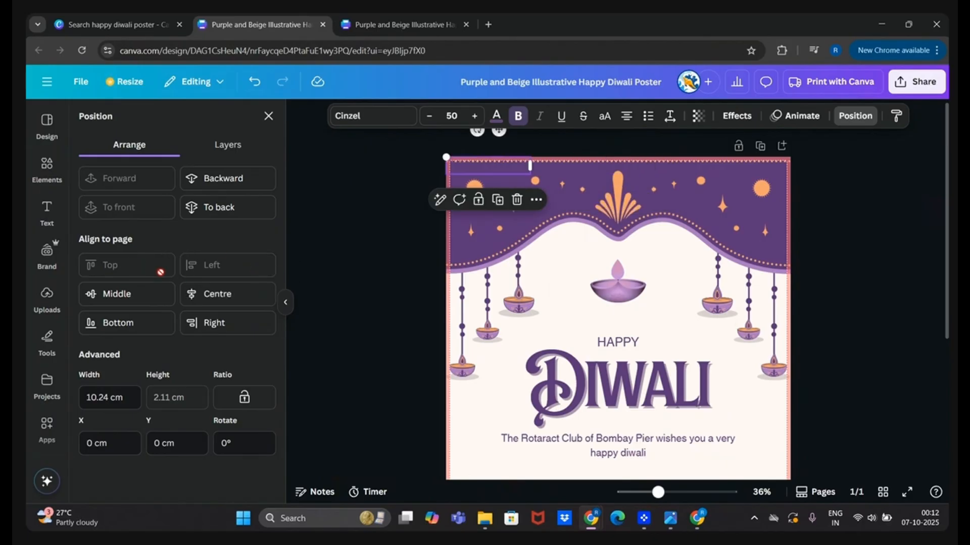
click(229, 325)
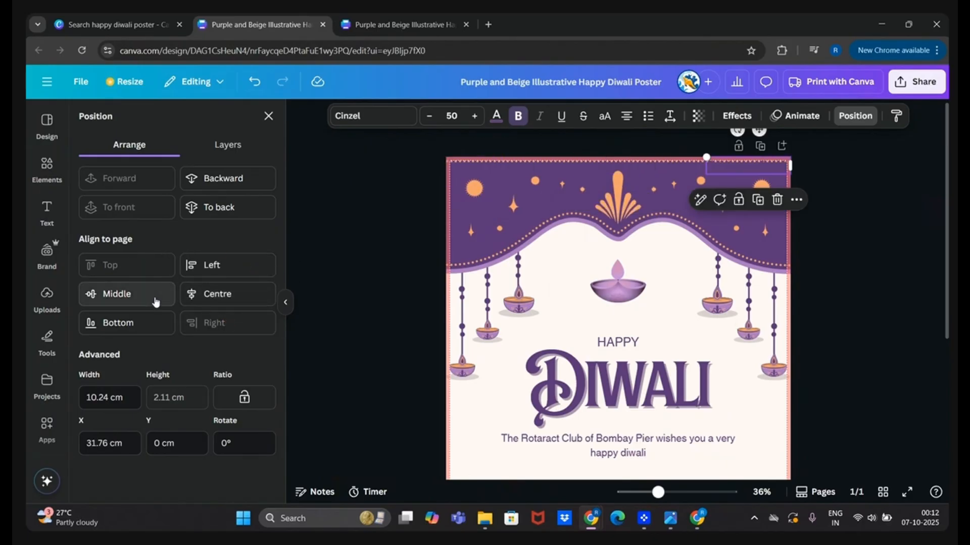
click(142, 321)
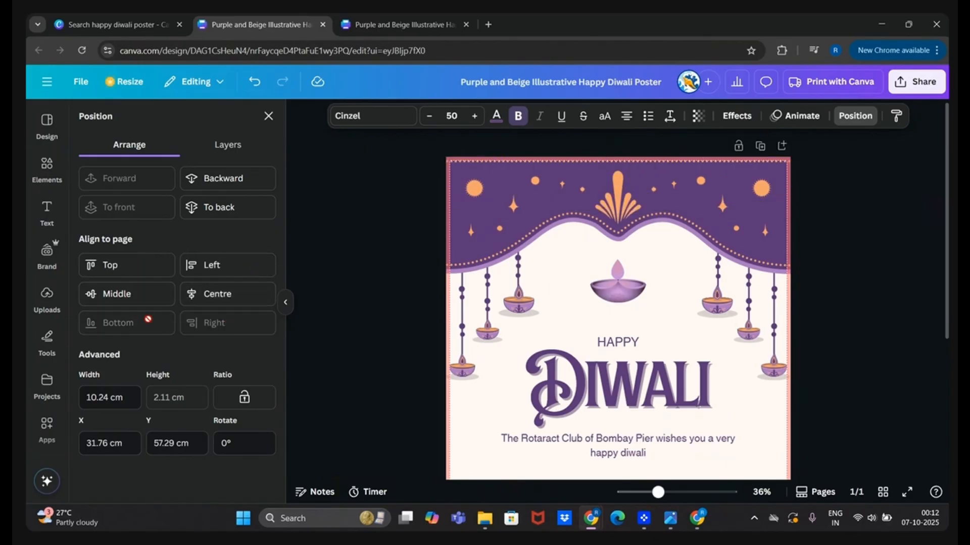
click(225, 267)
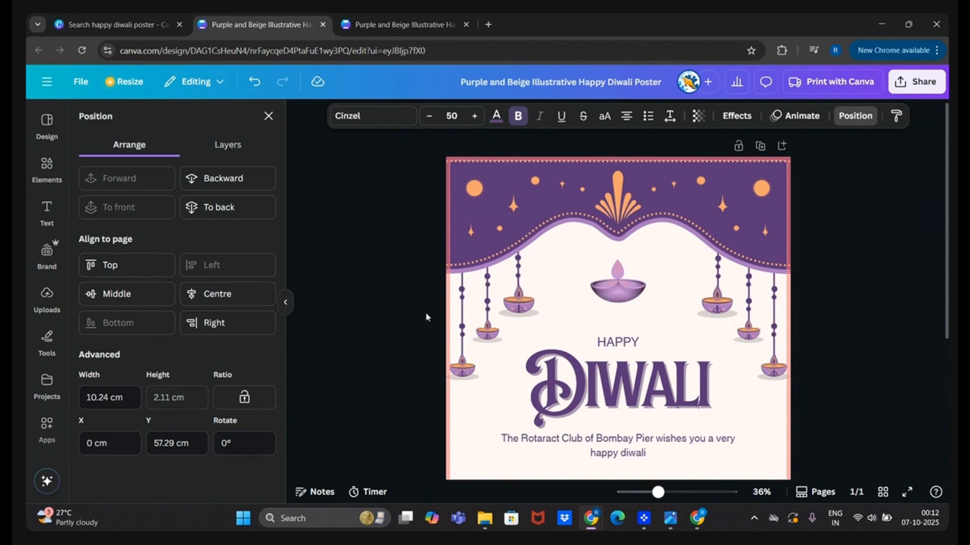
Step: Align the "Team RCBP" heading to the page's middle and centre, and move it straight up to just above "HAPPY"
click(161, 292)
click(218, 294)
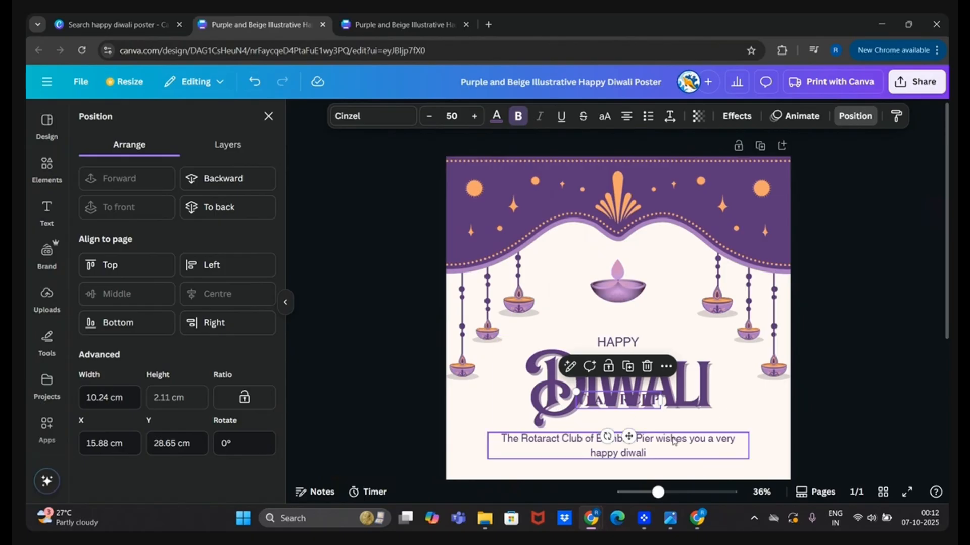
drag(630, 435, 630, 359)
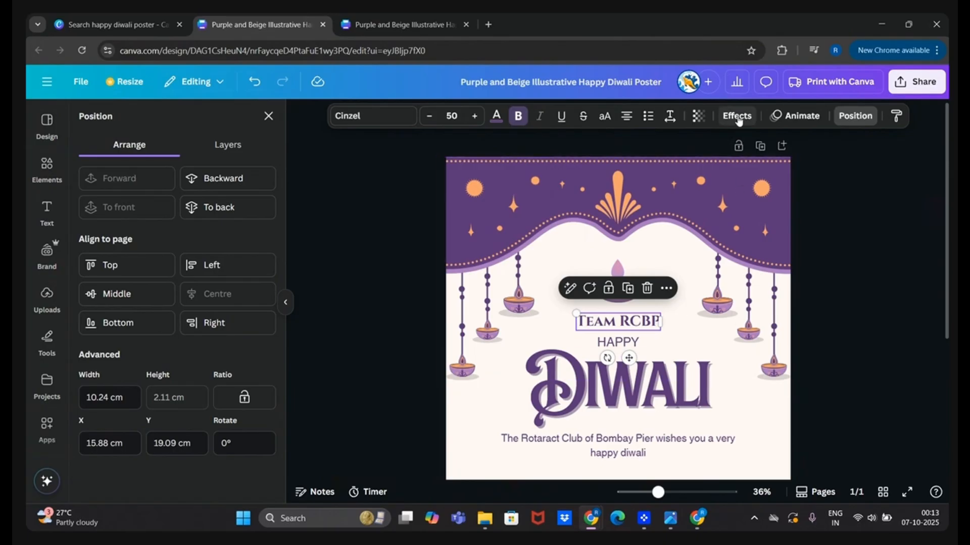
Step: Apply a Shadow effect to the "Team RCBP" heading with offset 84, direction -84, blur 47 and transparency 40
click(736, 115)
click(163, 187)
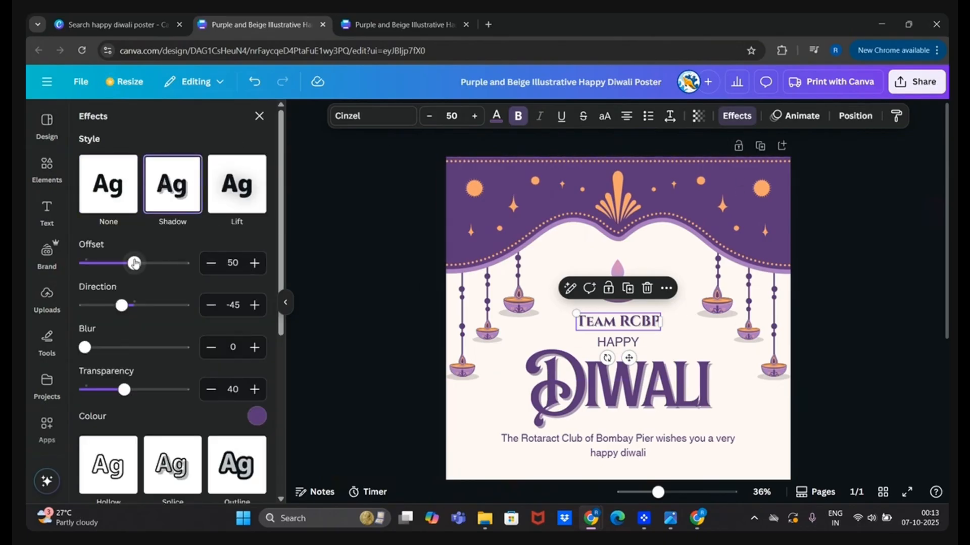
drag(134, 263, 168, 263)
drag(121, 305, 111, 305)
drag(84, 348, 131, 348)
mouse_move(124, 390)
mouse_down()
mouse_move(167, 393)
mouse_move(124, 392)
mouse_up()
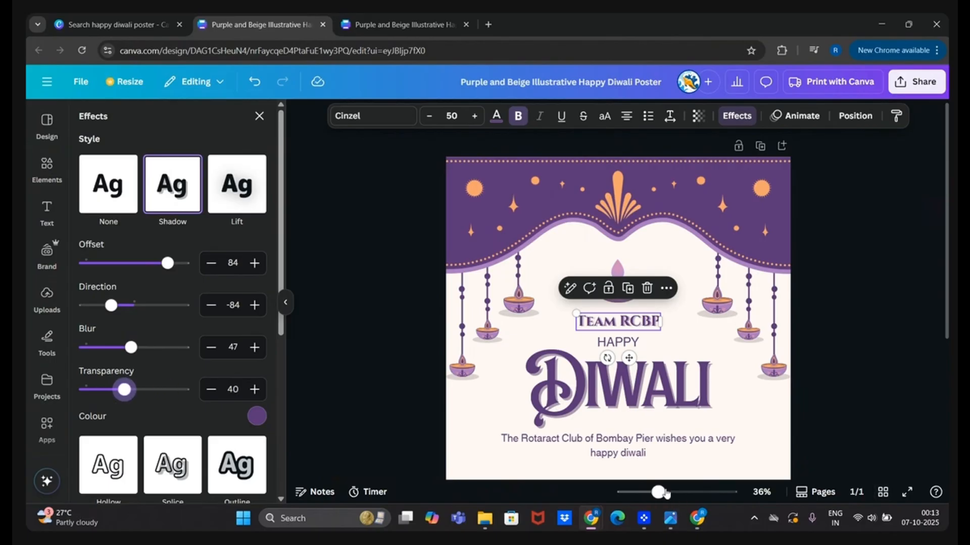
Step: Adjust the heading's shadow to offset 93, direction 19, blur 46 and transparency 41
drag(658, 492, 709, 493)
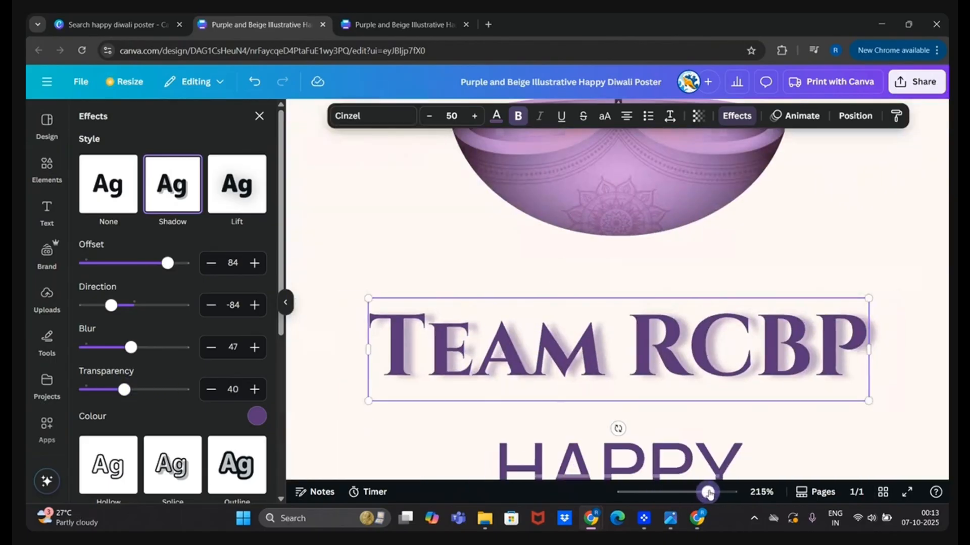
mouse_move(169, 275)
mouse_down()
mouse_move(113, 273)
mouse_move(173, 276)
mouse_move(178, 265)
mouse_up()
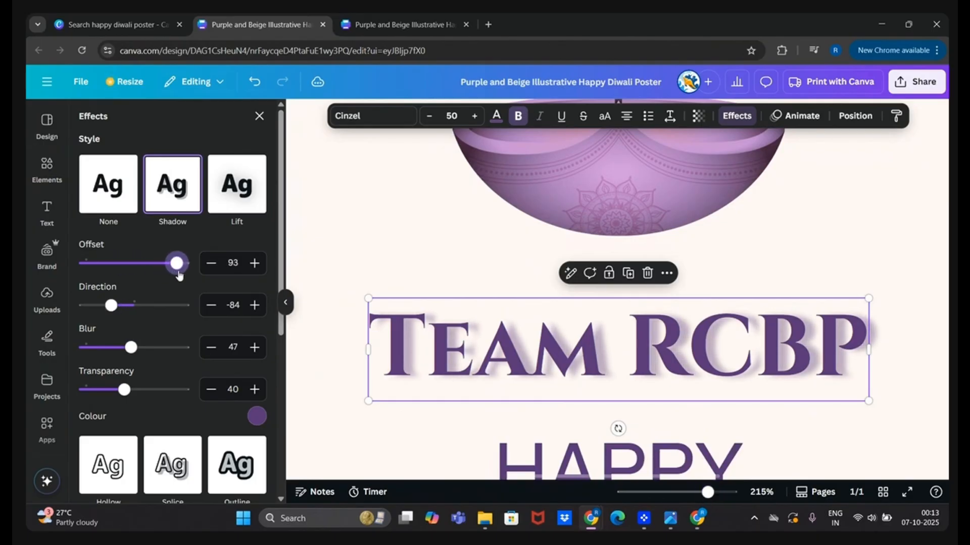
drag(111, 305, 139, 306)
mouse_move(140, 349)
mouse_down()
mouse_move(85, 349)
mouse_move(87, 361)
mouse_move(92, 349)
mouse_move(133, 355)
mouse_up()
mouse_move(124, 389)
mouse_down()
mouse_move(159, 390)
mouse_move(126, 390)
mouse_up()
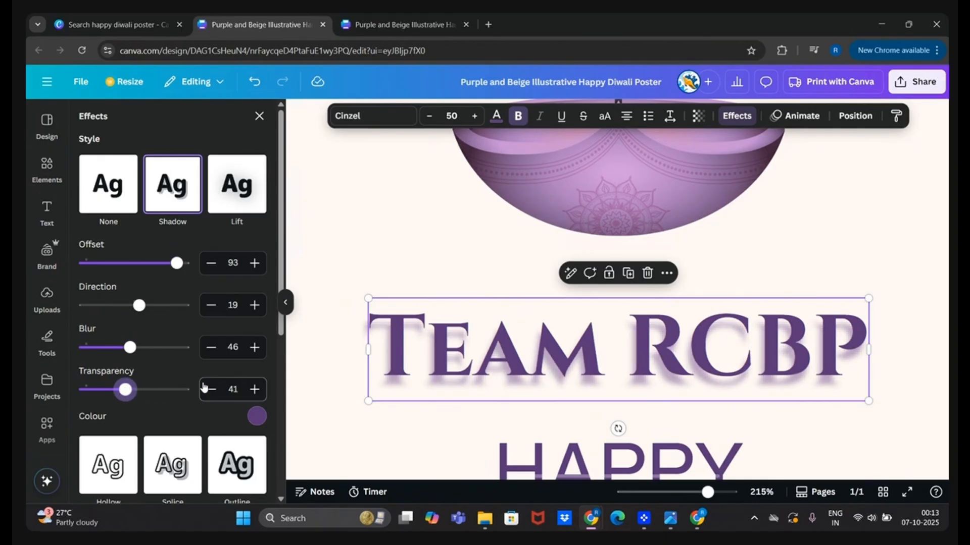
scroll(202, 385, down, 3)
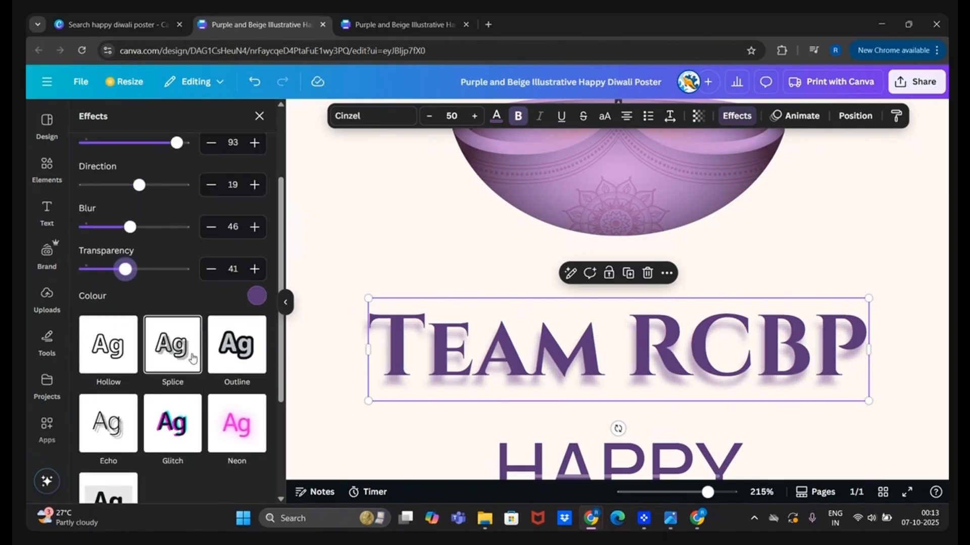
scroll(192, 357, up, 3)
Step: Try the Lift effect with increased intensity on the heading, and the Hollow effect with thickness 39
click(241, 204)
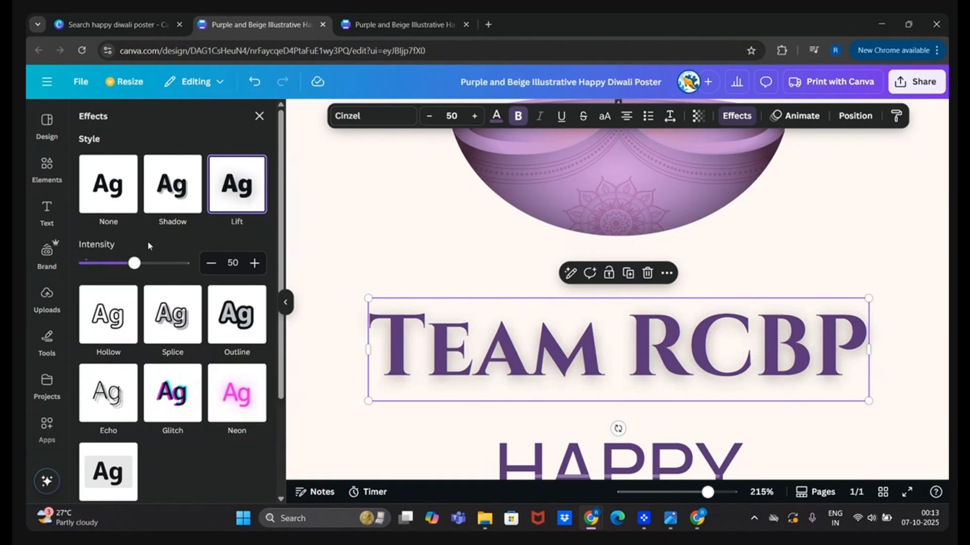
drag(134, 263, 165, 274)
click(127, 318)
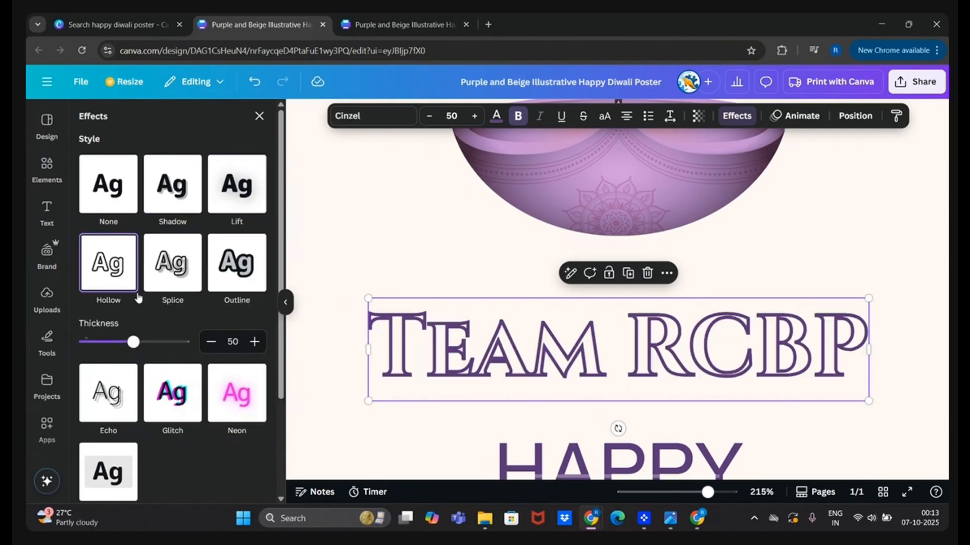
mouse_move(134, 342)
mouse_down()
mouse_move(113, 343)
mouse_move(171, 343)
mouse_move(121, 343)
mouse_up()
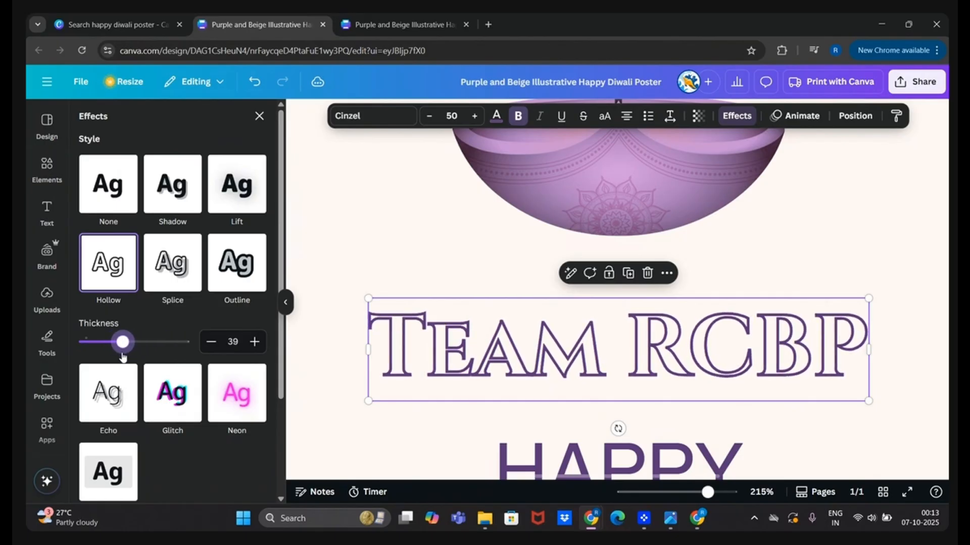
Step: Try the Splice effect on the "Team RCBP" heading with thickness 14, offset 14 and direction 141
click(182, 290)
drag(137, 343, 97, 343)
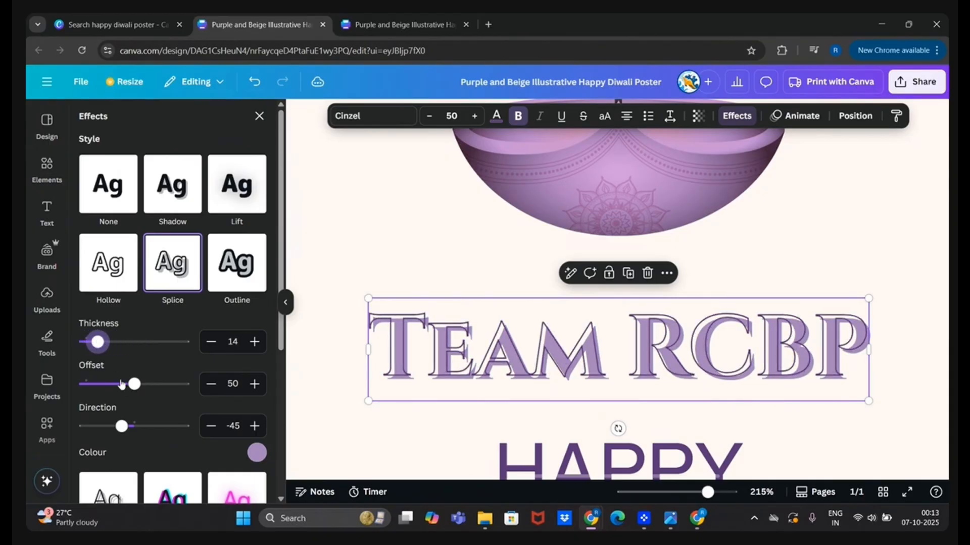
drag(125, 387, 99, 389)
drag(122, 427, 174, 428)
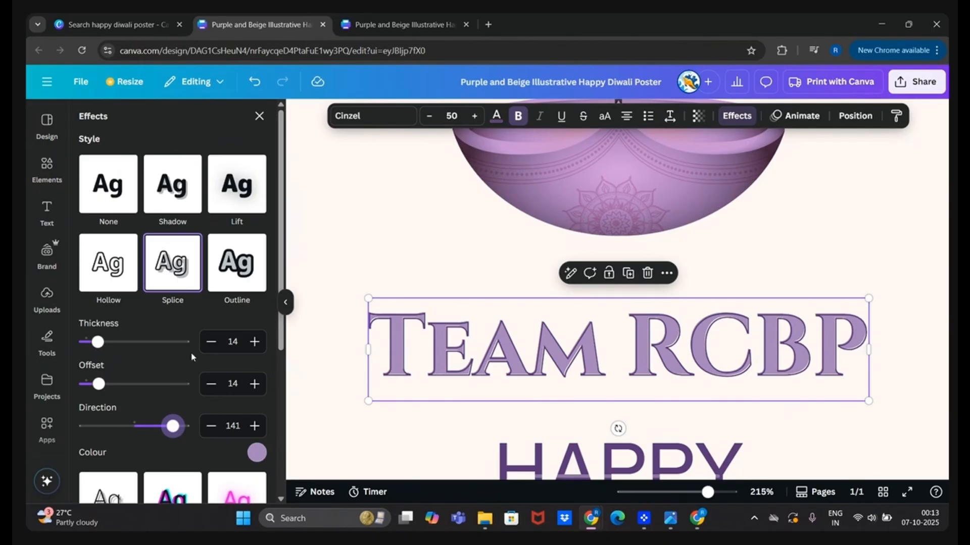
Step: Try the Outline effect on the "Team RCBP" heading with thickness 30
scroll(192, 360, down, 1)
click(244, 210)
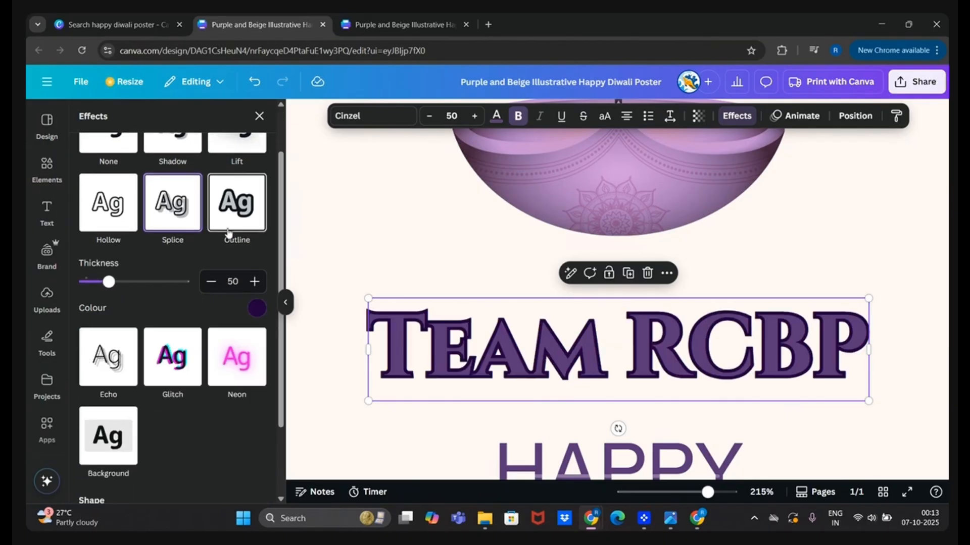
mouse_move(112, 287)
mouse_down()
mouse_move(148, 284)
mouse_move(100, 297)
mouse_up()
scroll(176, 297, down, 1)
scroll(180, 301, up, 2)
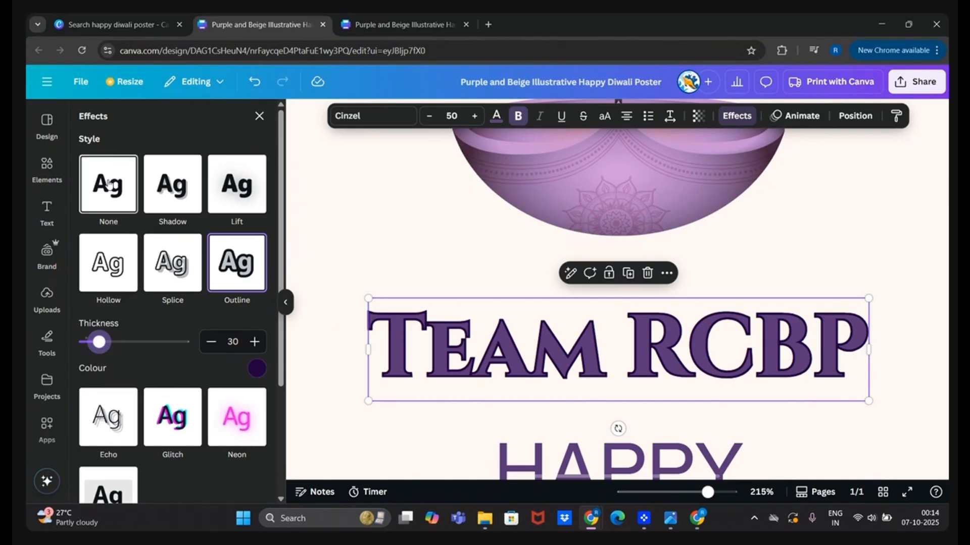
Step: Clear the heading's effect, and try the default Shadow, Lift and Hollow styles on it one after another
click(124, 187)
click(190, 204)
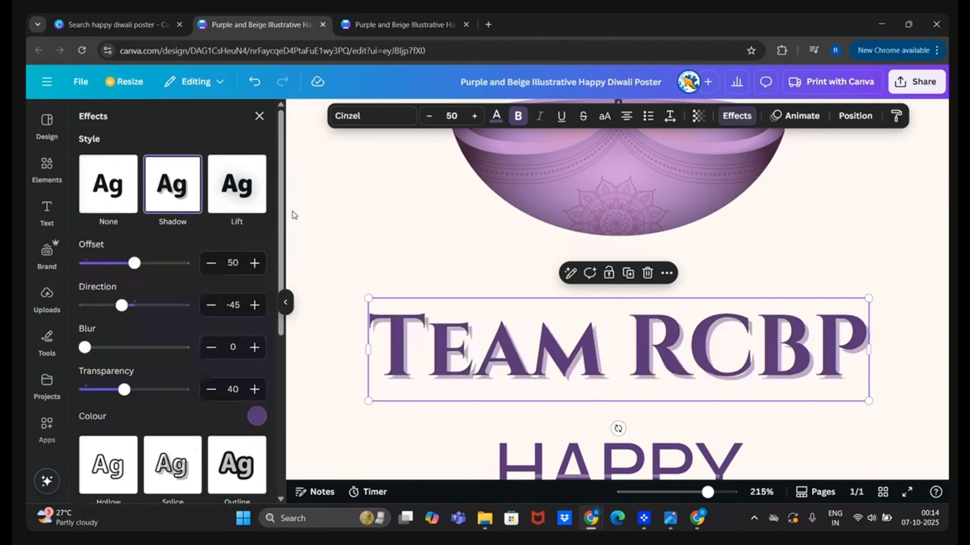
click(245, 197)
click(101, 309)
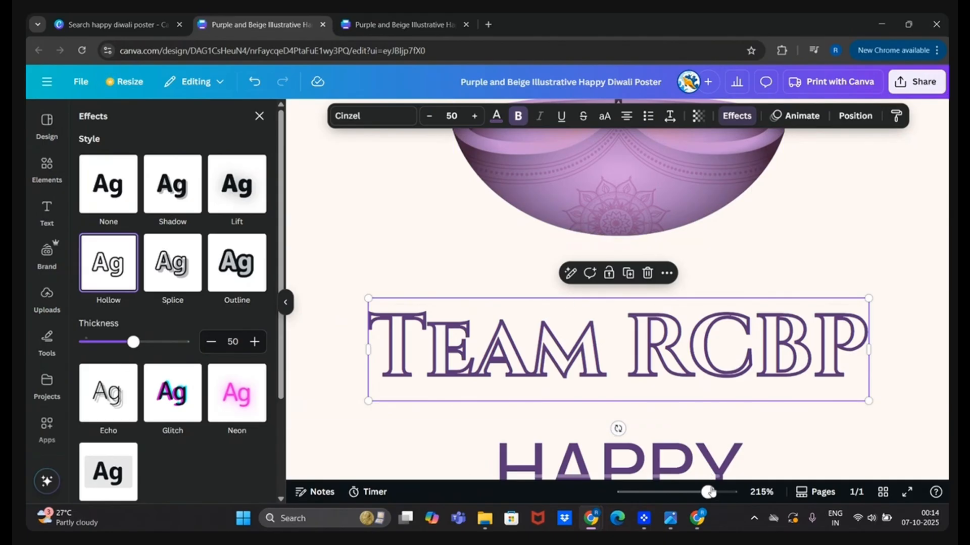
Step: Apply a Shadow effect to the "Team RCBP" heading with offset 65, direction -89, blur 26 and transparency 32
click(172, 184)
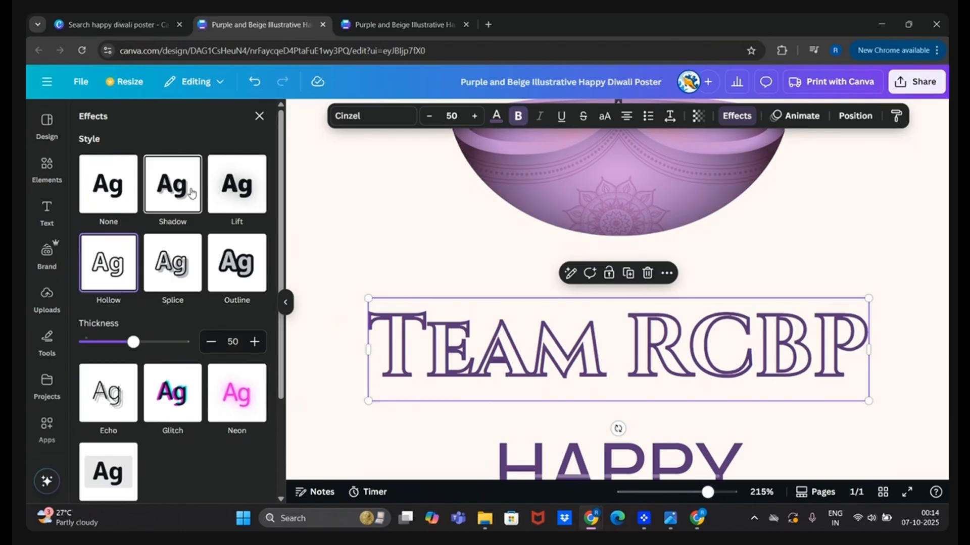
drag(121, 306, 109, 323)
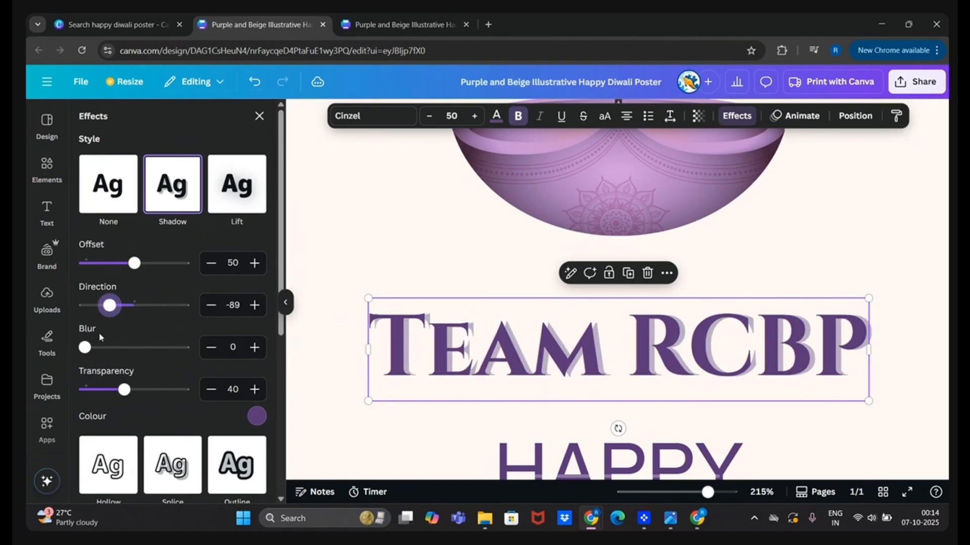
drag(89, 357, 111, 355)
drag(133, 262, 149, 265)
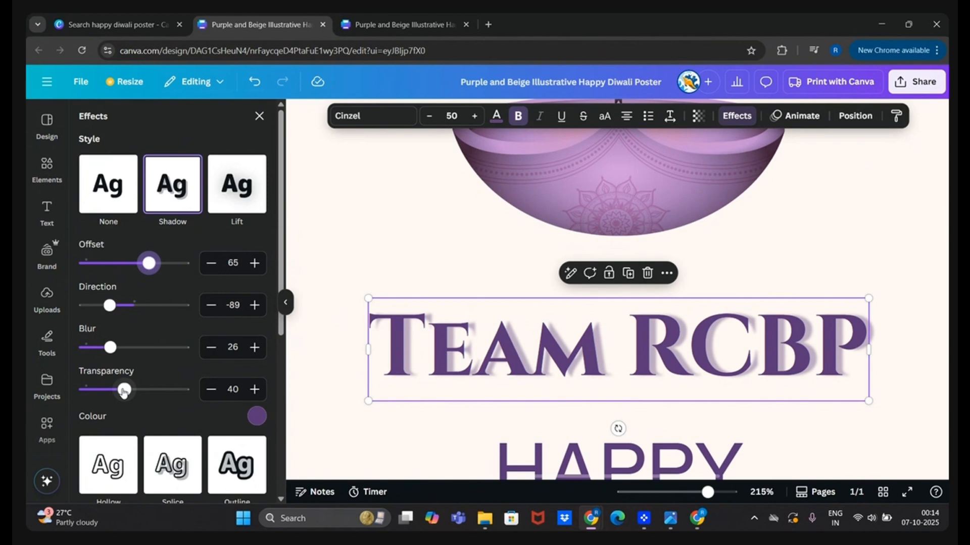
drag(124, 393, 117, 392)
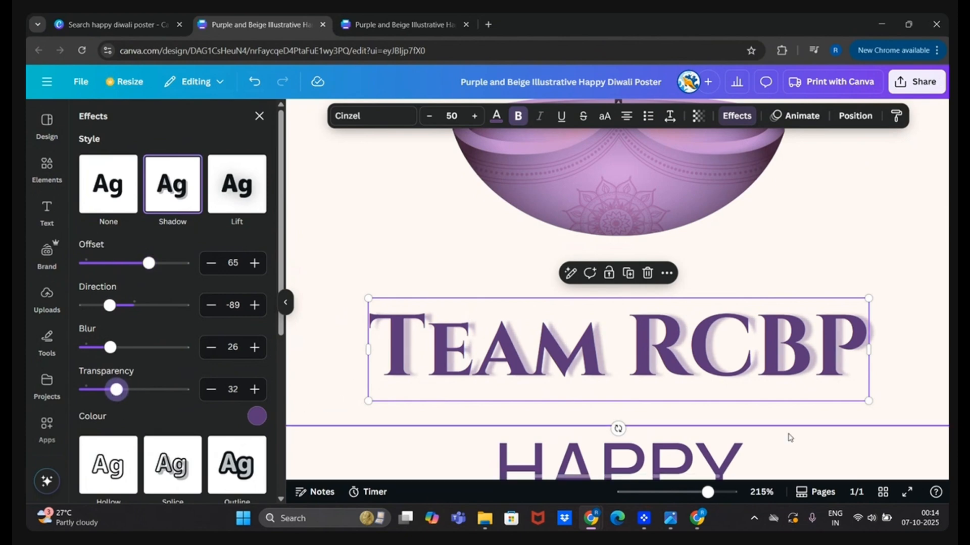
Step: Delete the illustration of the seated family from the lower part of the poster
scroll(833, 415, down, 5)
scroll(833, 416, up, 5)
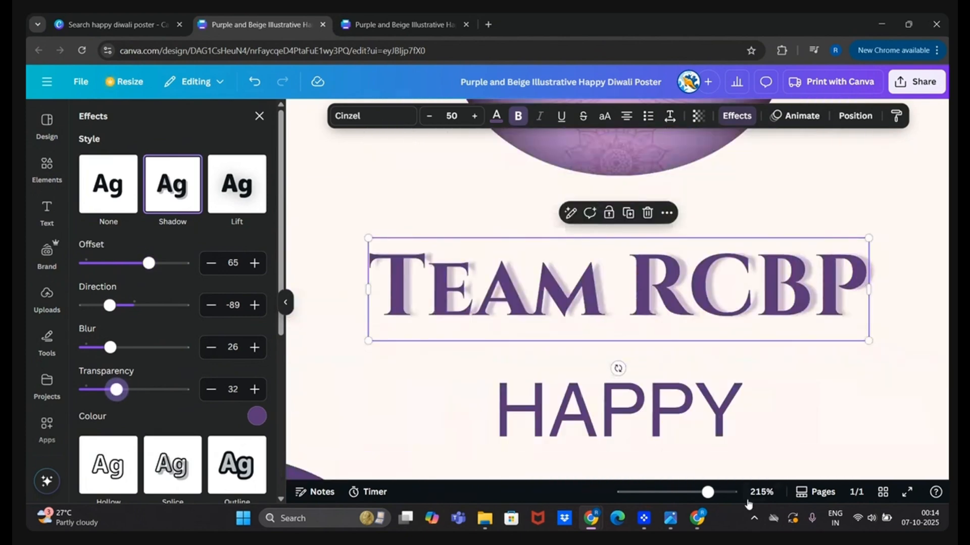
click(667, 493)
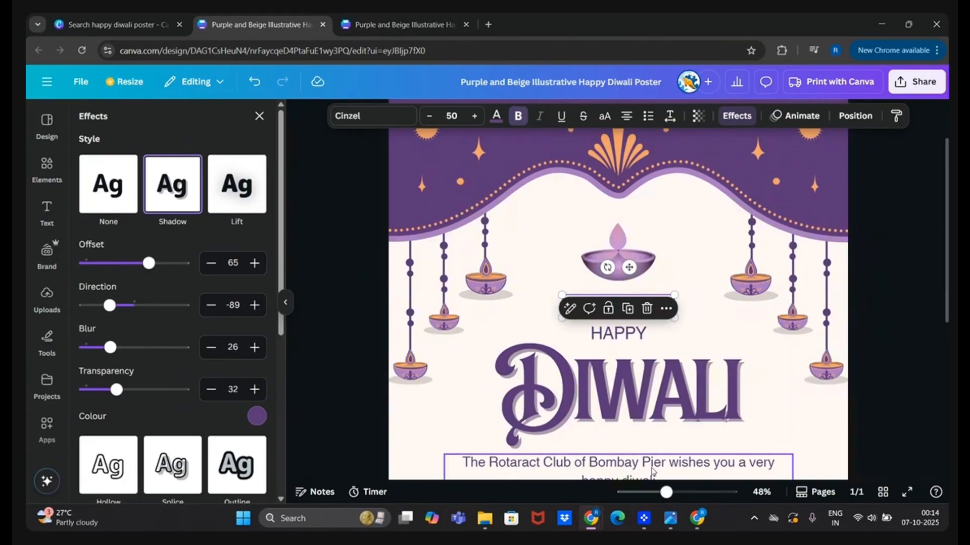
click(636, 493)
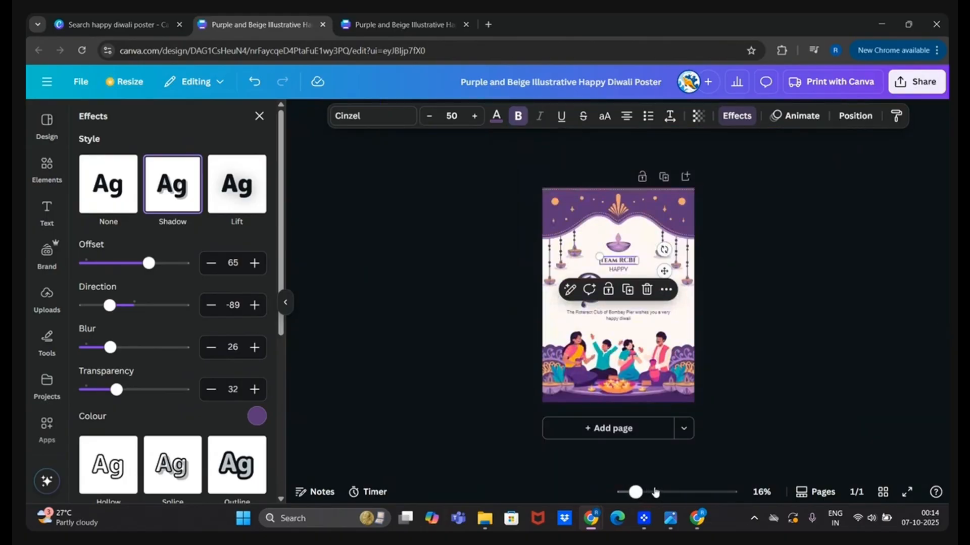
click(655, 494)
click(641, 342)
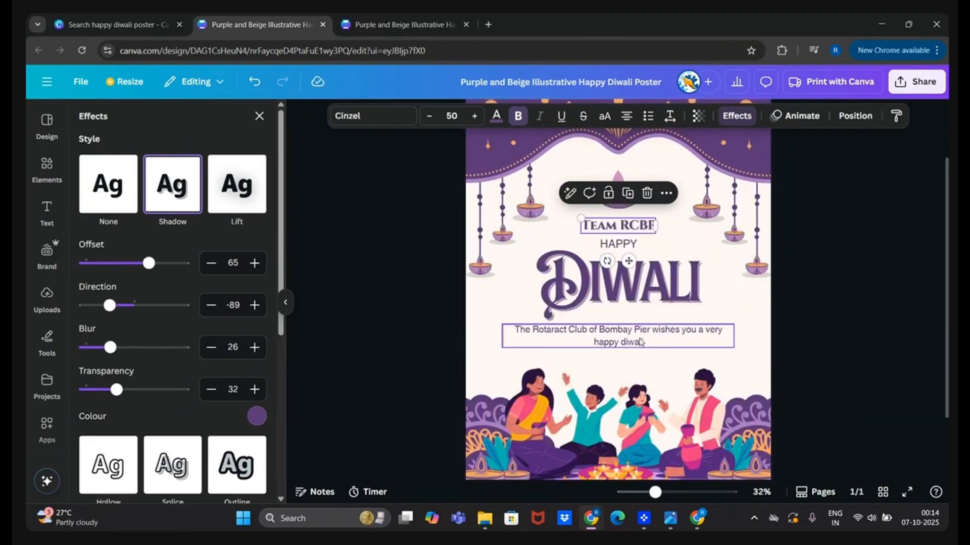
click(641, 342)
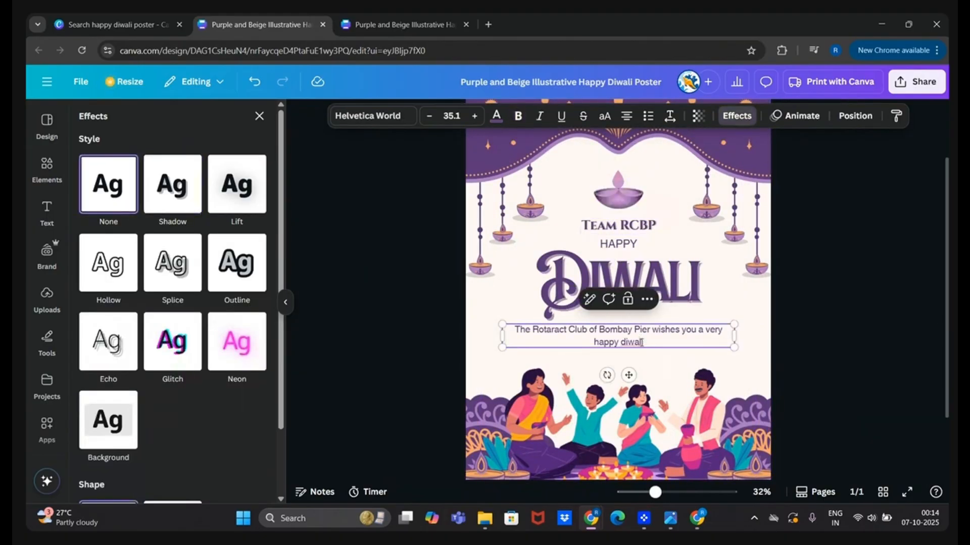
click(530, 431)
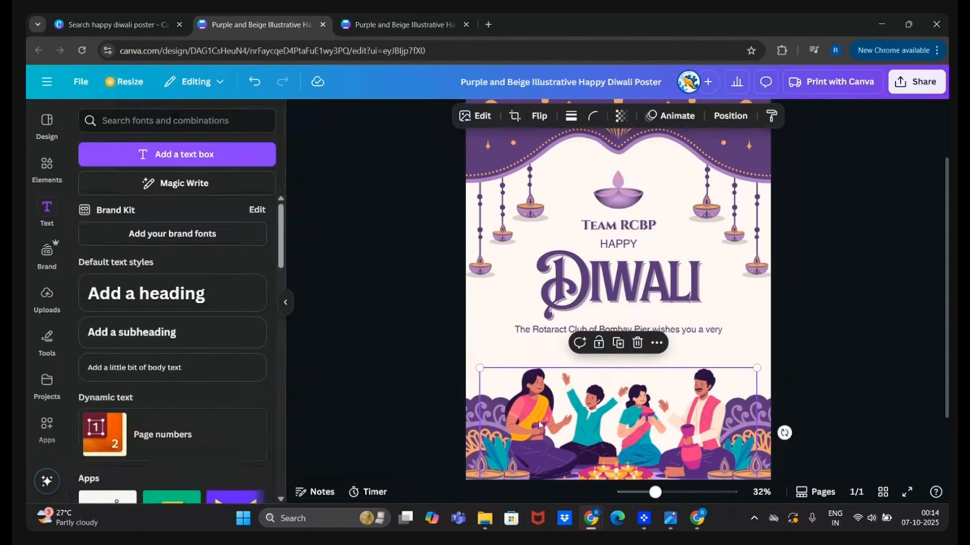
click(637, 342)
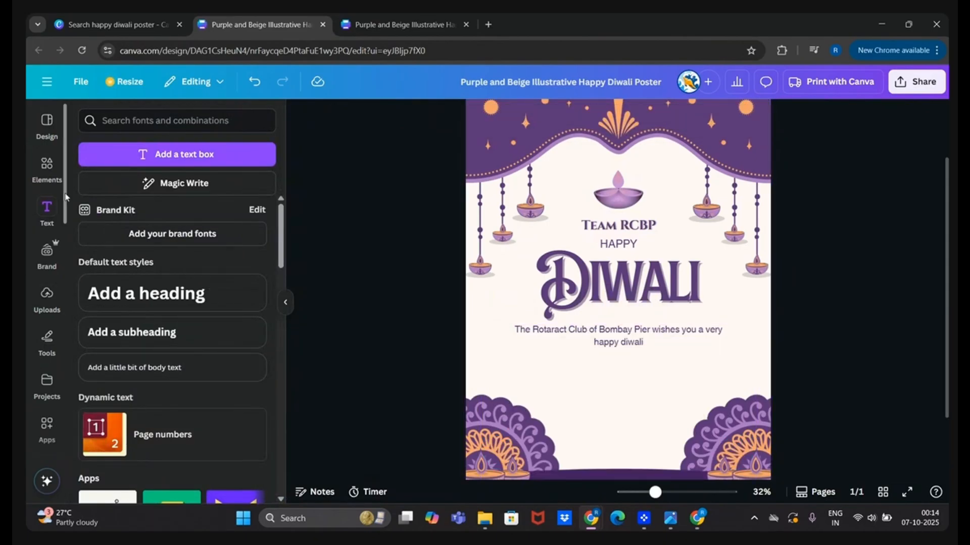
Step: Search the graphics elements for "crackers"
click(40, 167)
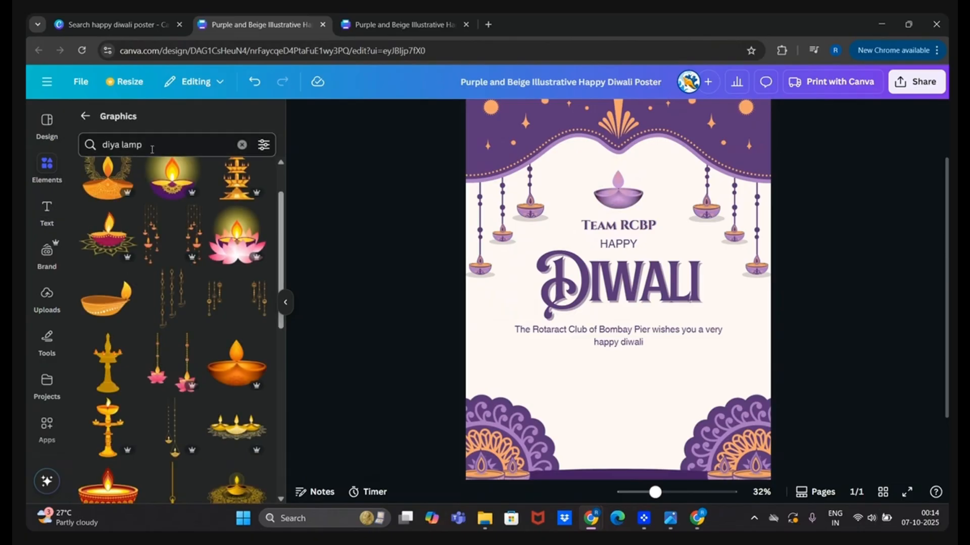
click(103, 146)
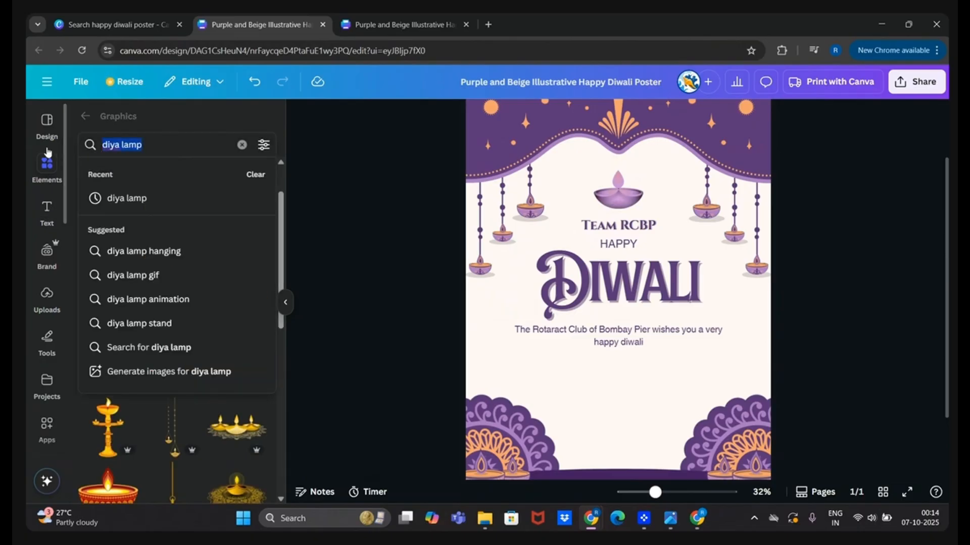
text(crackers)
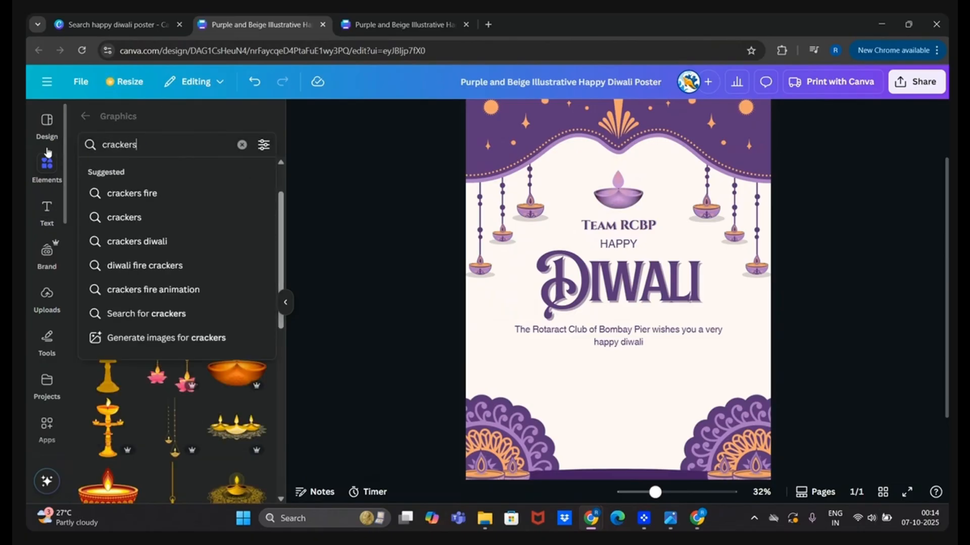
key(Return)
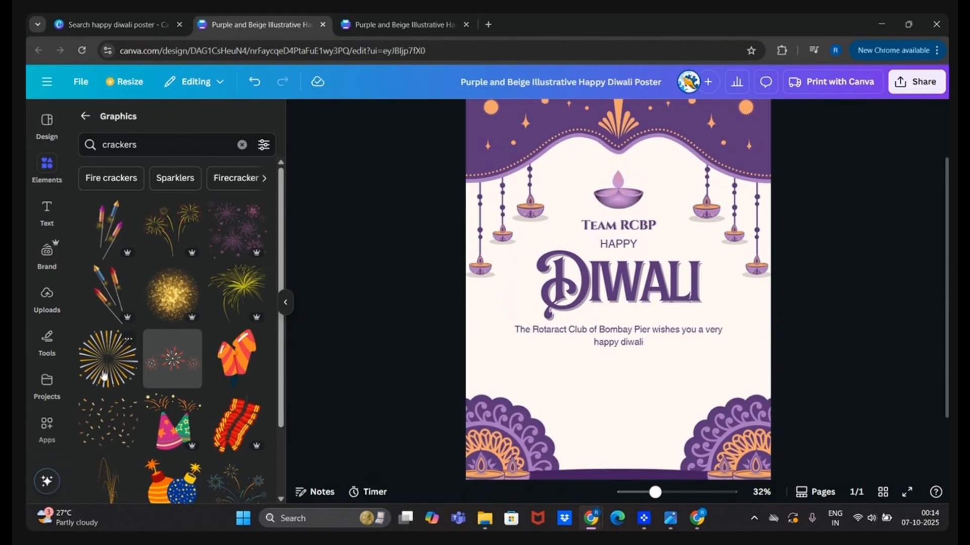
Step: Add the red firecracker string graphic, try it at a small size in the poster's lower-left area, and delete it
scroll(138, 334, down, 3)
click(236, 303)
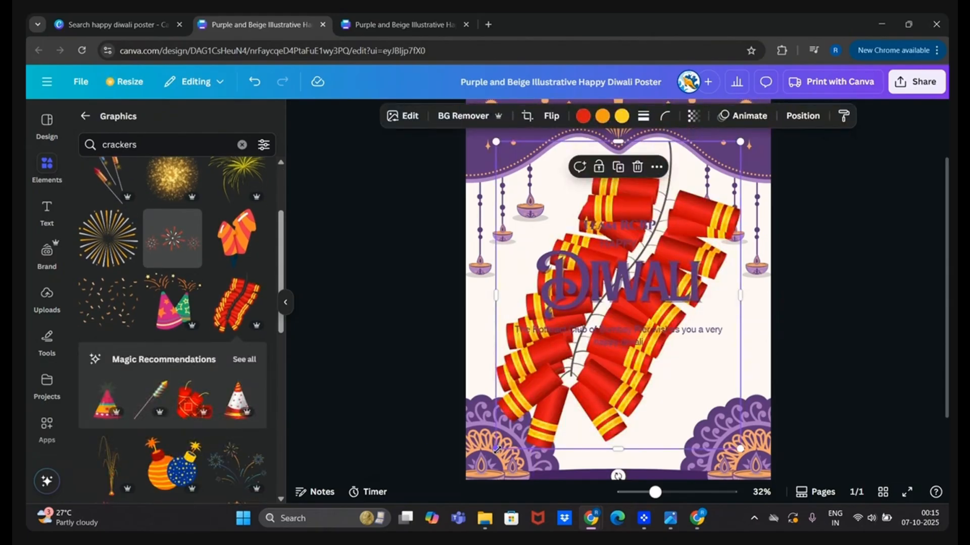
drag(546, 417, 686, 237)
drag(701, 205, 549, 425)
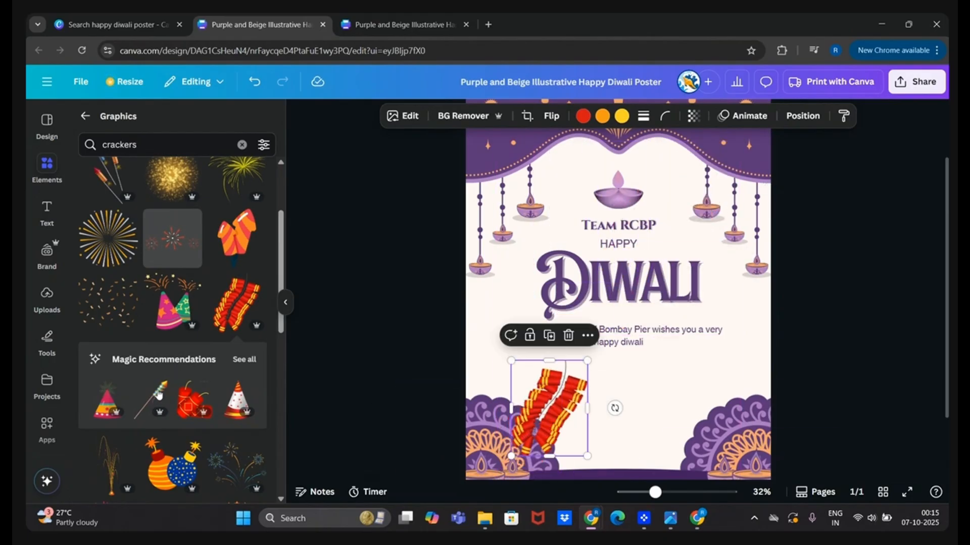
click(568, 335)
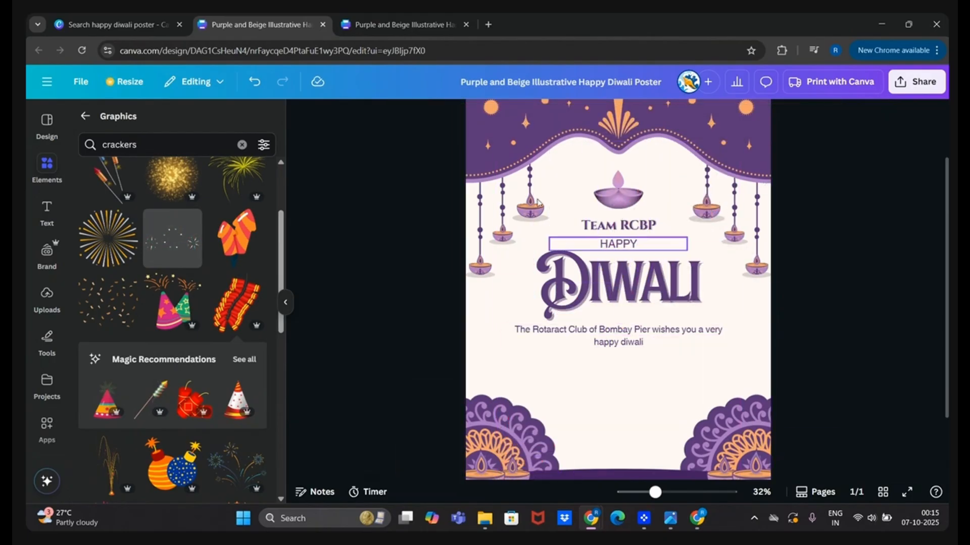
Step: Undo the recent changes back to before the family illustration was deleted, and select that illustration
scroll(363, 250, up, 2)
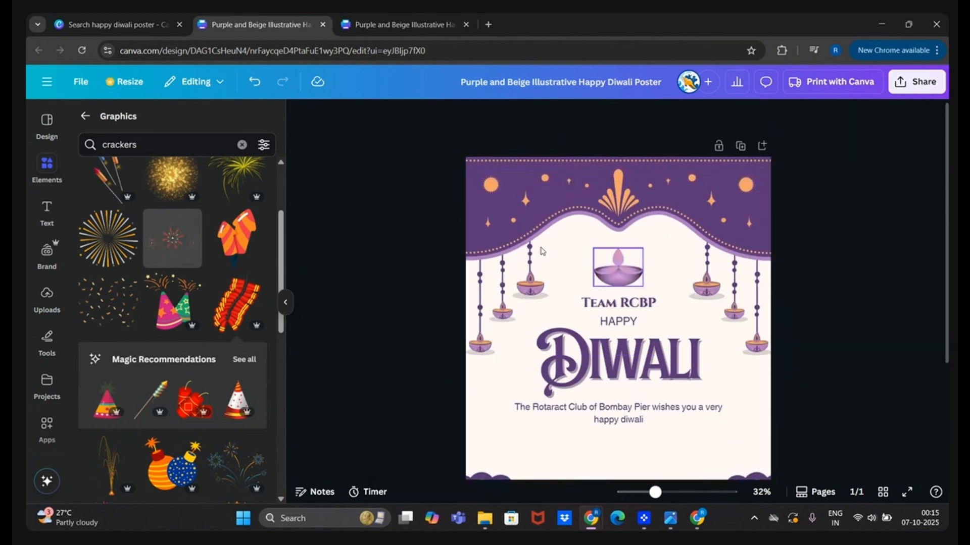
click(262, 87)
click(263, 87)
click(263, 87)
click(262, 87)
click(263, 86)
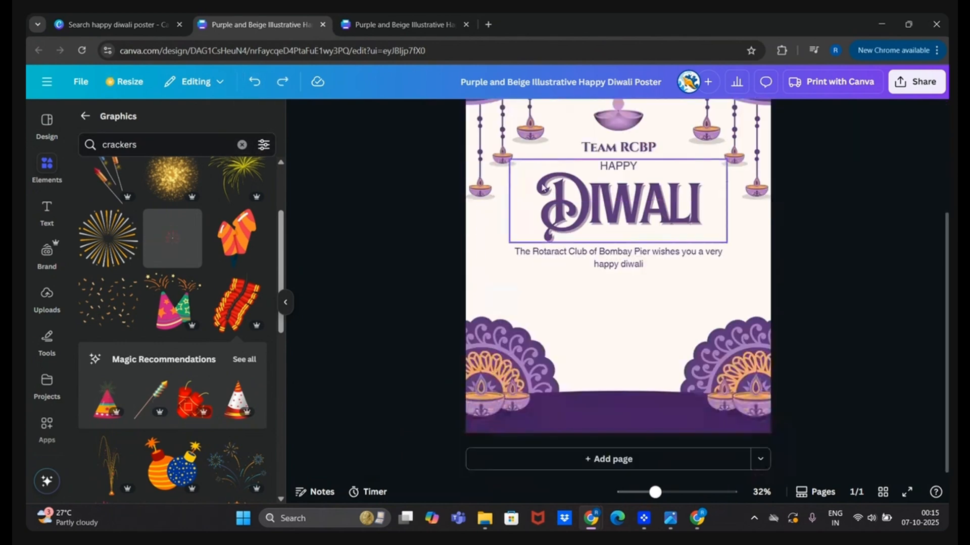
click(251, 87)
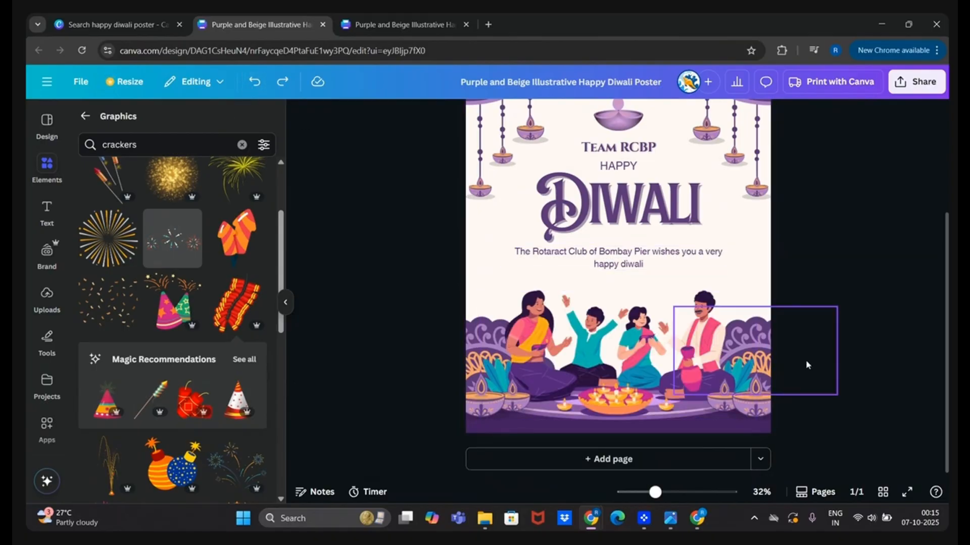
click(666, 374)
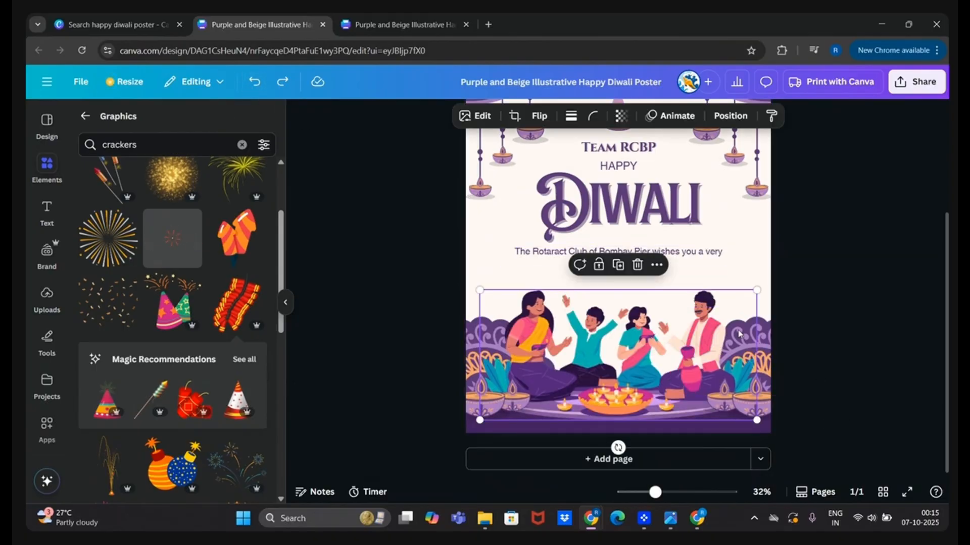
scroll(679, 367, up, 3)
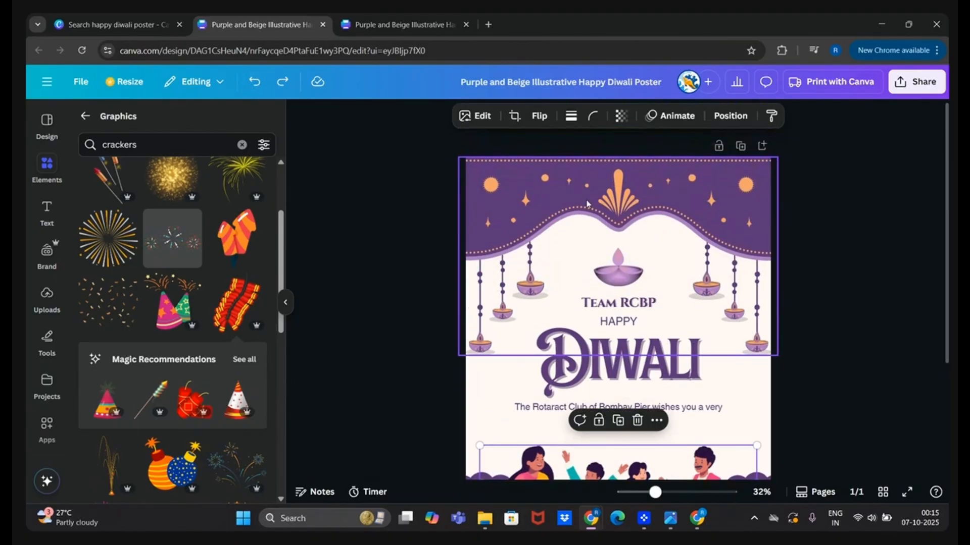
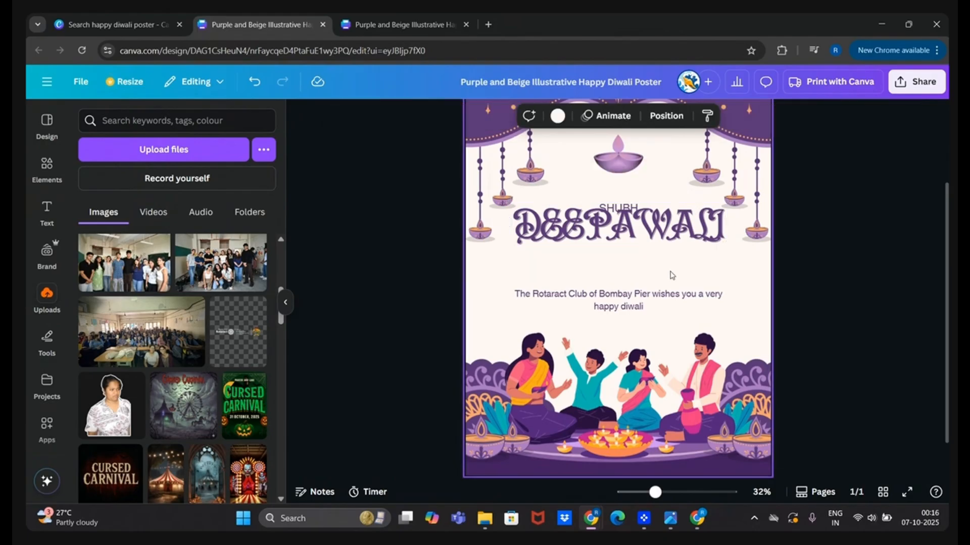
Step: Move the DEEPAWALI heading down clear of the SHUBH line and try the Gagalin font on it
drag(663, 249, 658, 276)
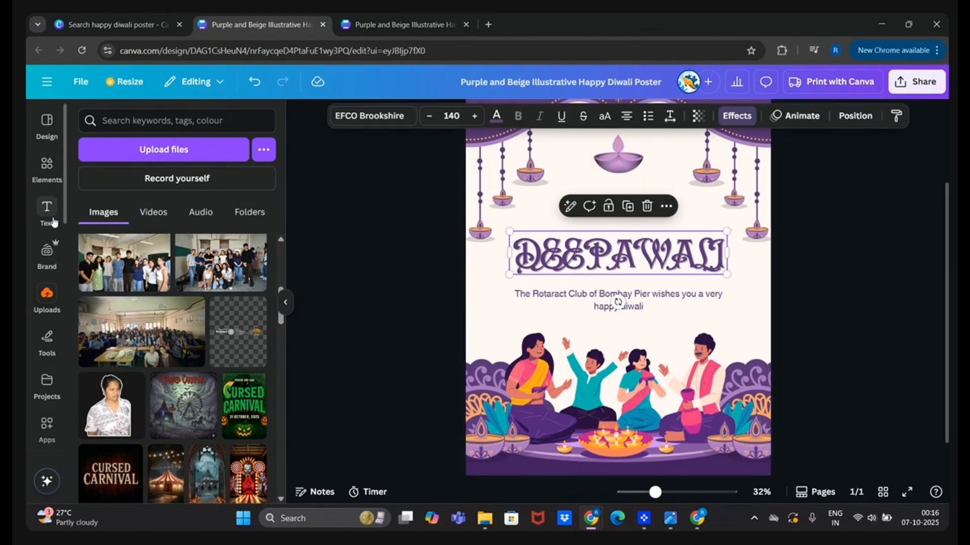
click(402, 118)
scroll(208, 280, down, 5)
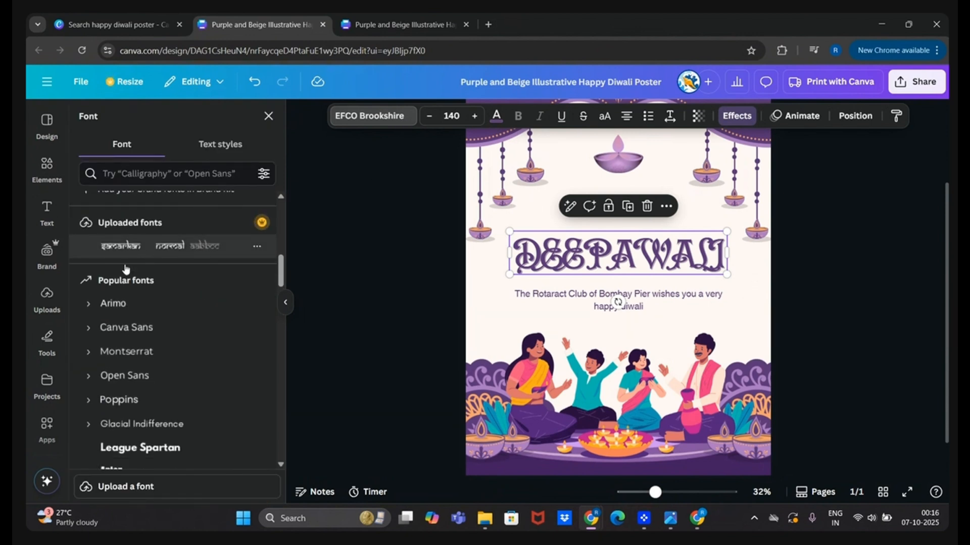
scroll(117, 320, down, 6)
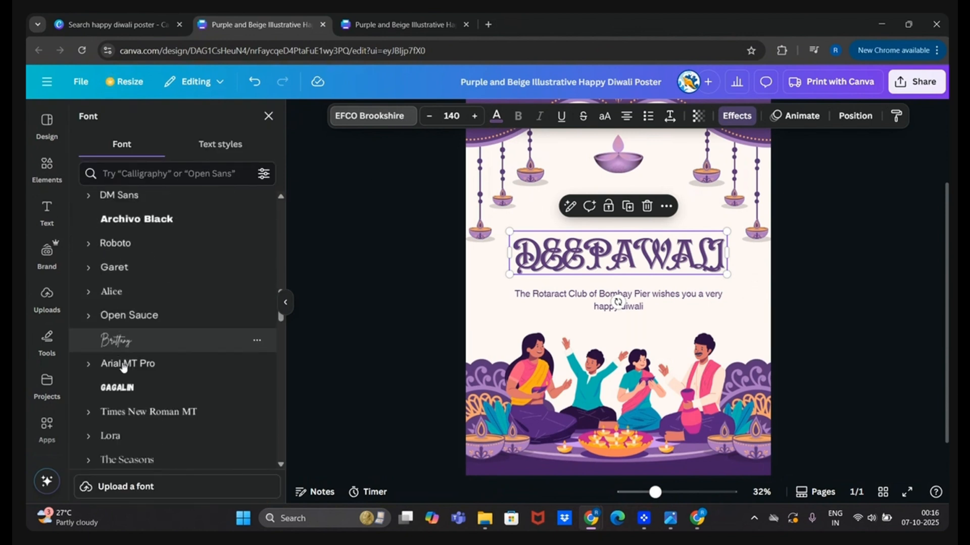
click(130, 391)
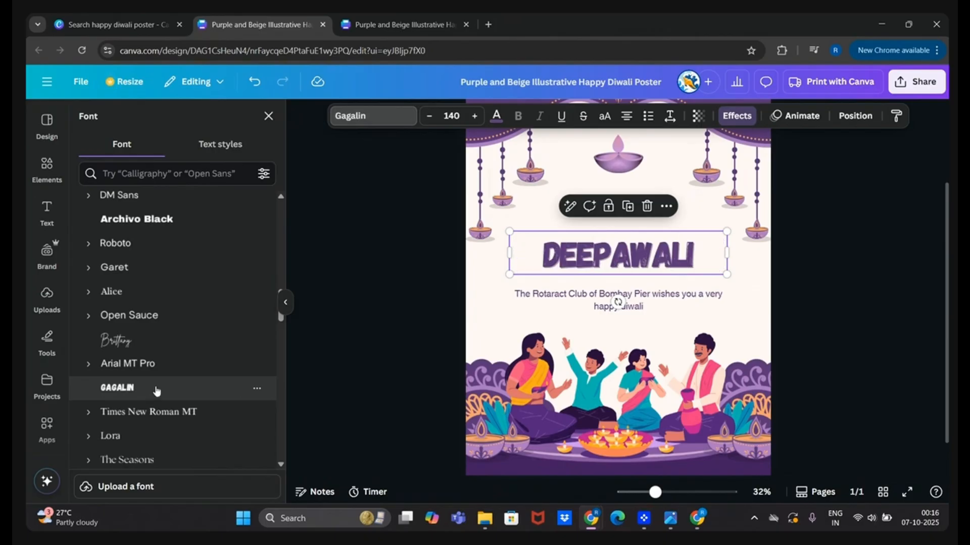
Step: Try The Seasons font on the DEEPAWALI heading in its Bold, Regular and Light weights
scroll(96, 323, down, 3)
click(104, 340)
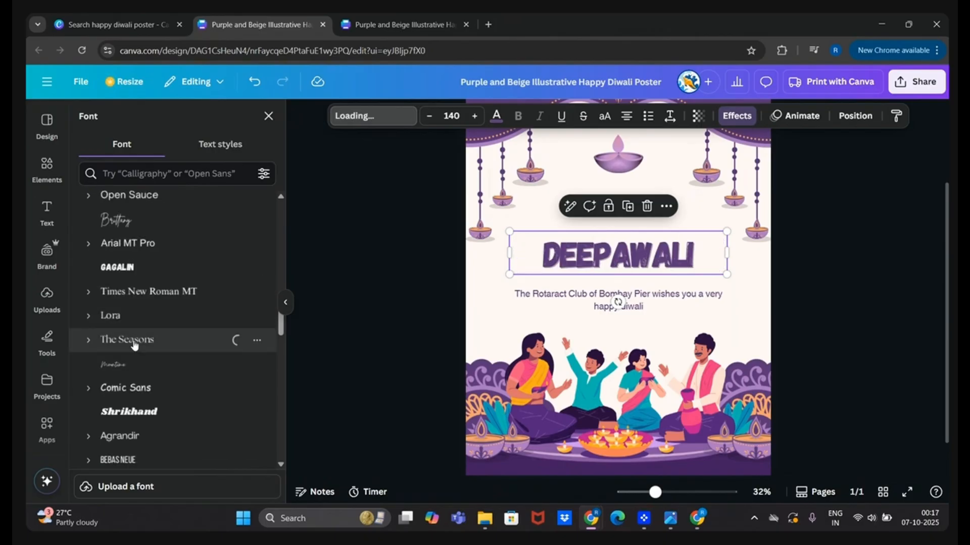
click(86, 341)
click(144, 411)
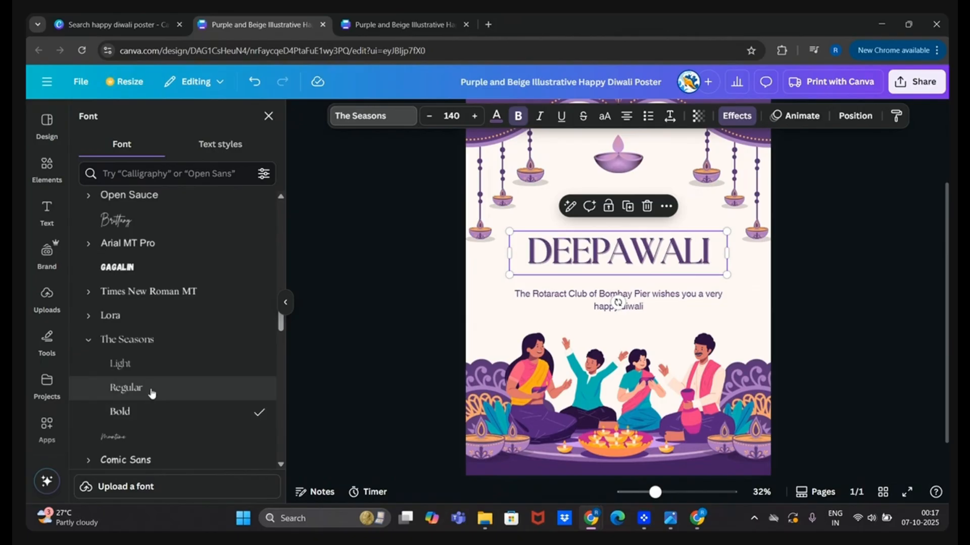
click(152, 393)
click(169, 377)
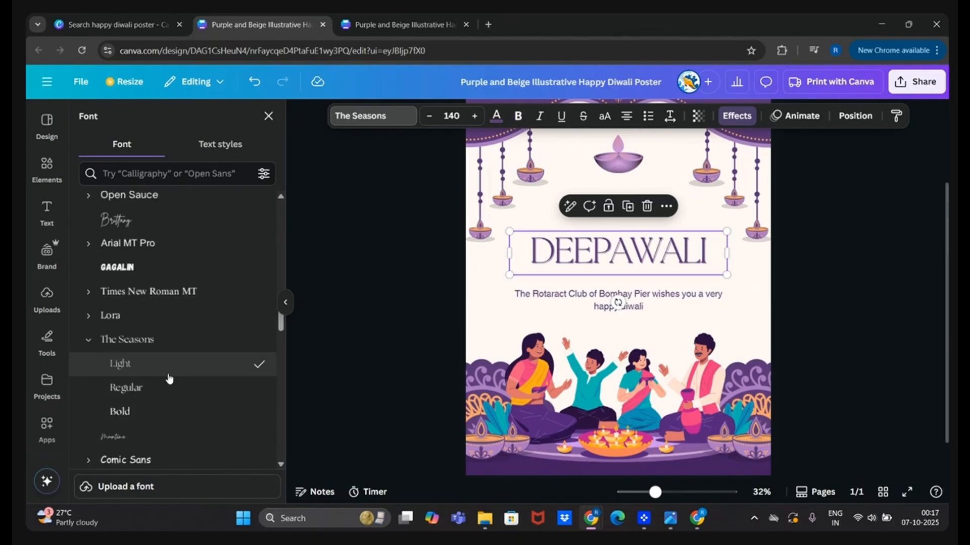
Step: Set the DEEPAWALI heading's font to Cinzel Decorative in bold and deselect it
scroll(174, 382, down, 6)
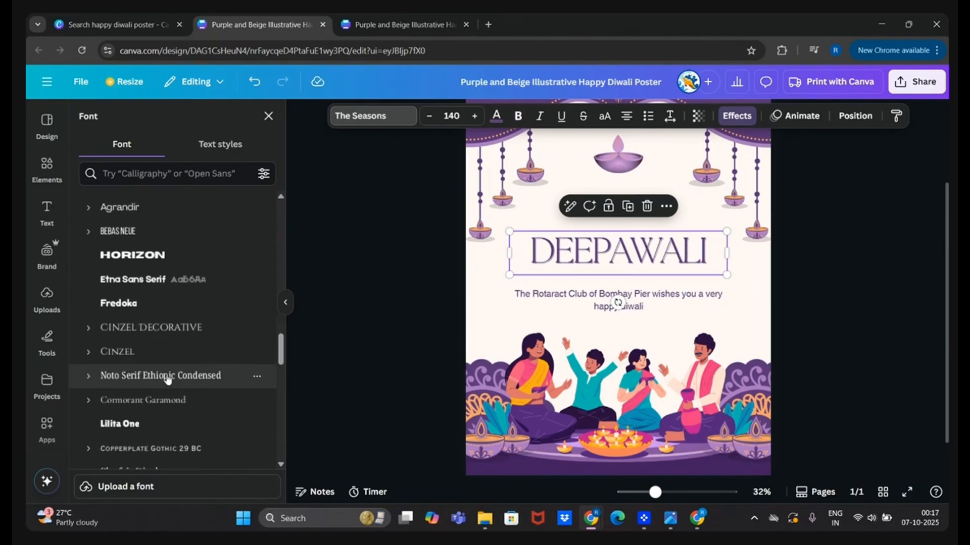
click(87, 330)
click(130, 375)
click(821, 295)
click(610, 252)
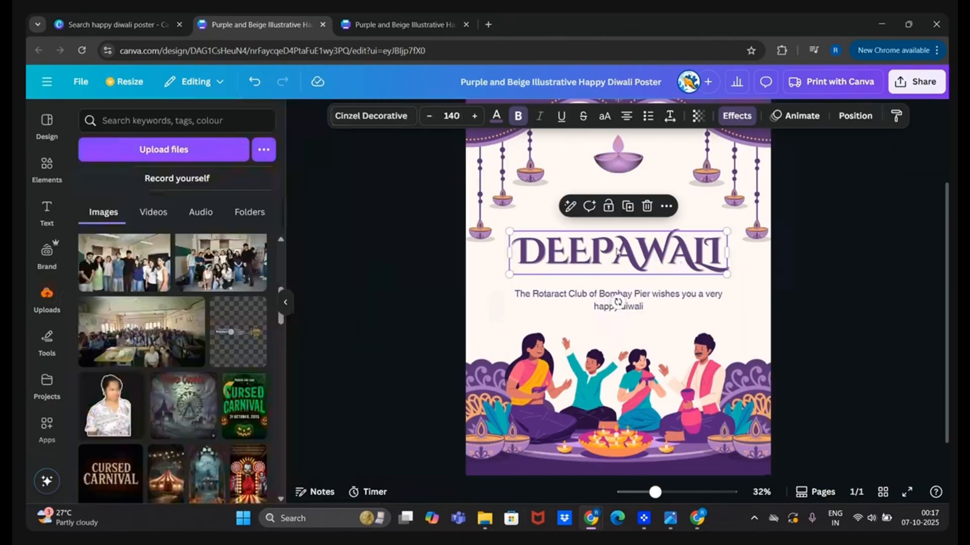
click(827, 282)
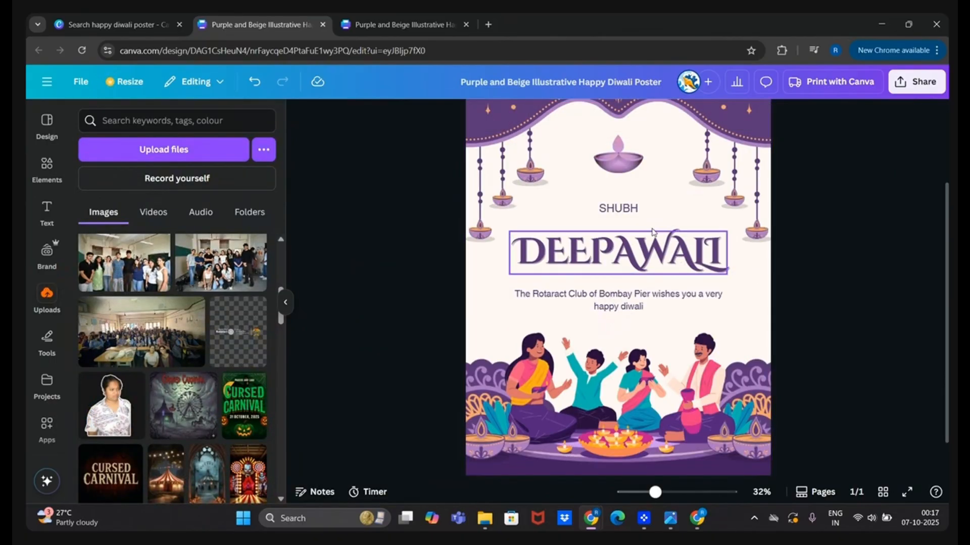
Step: Enlarge the SHUBH text to size 55.9, place it just above the DEEPAWALI heading and centre it horizontally on the page
click(615, 211)
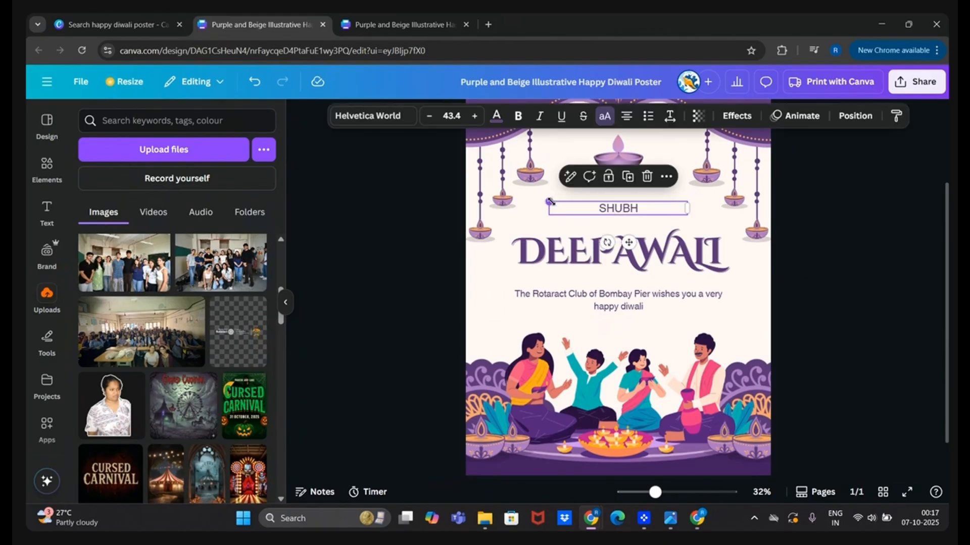
drag(550, 202, 512, 177)
drag(608, 244, 624, 255)
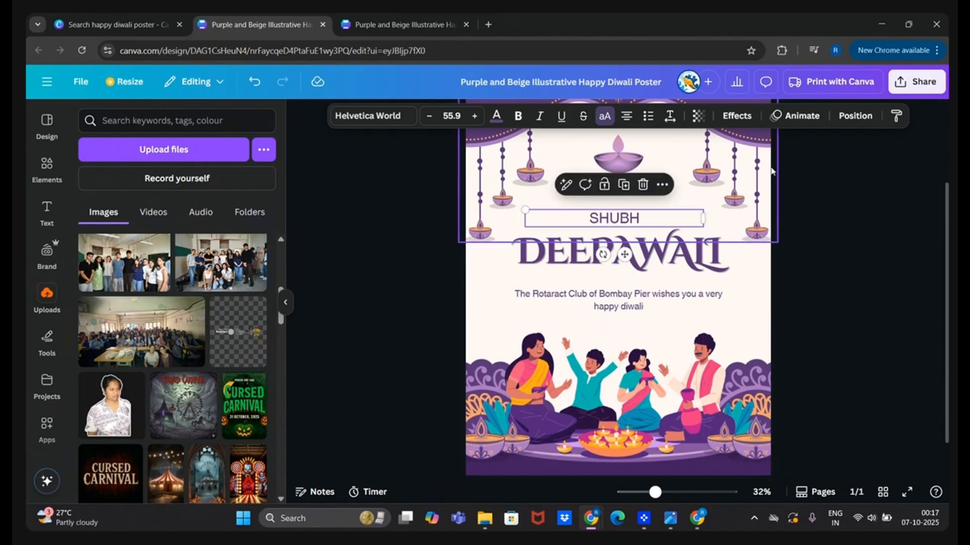
click(855, 115)
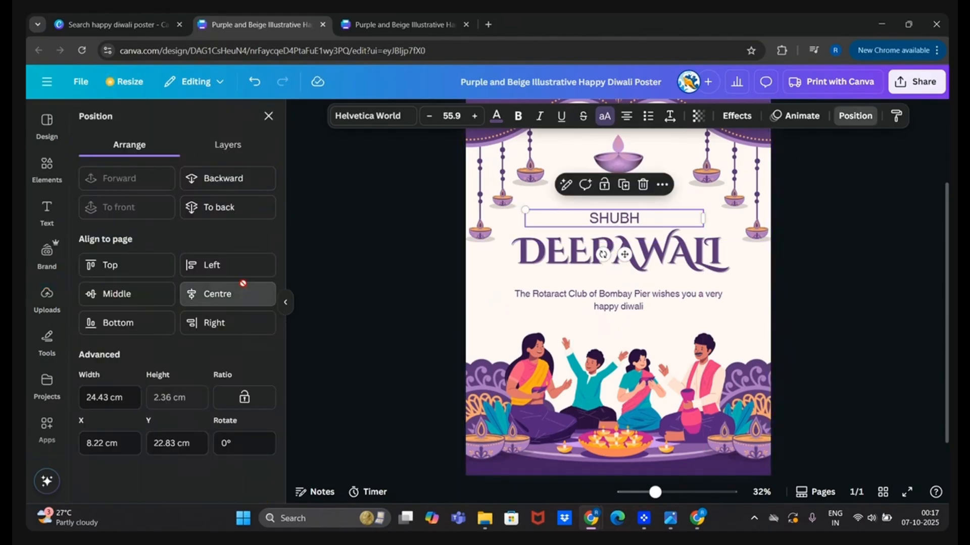
click(260, 292)
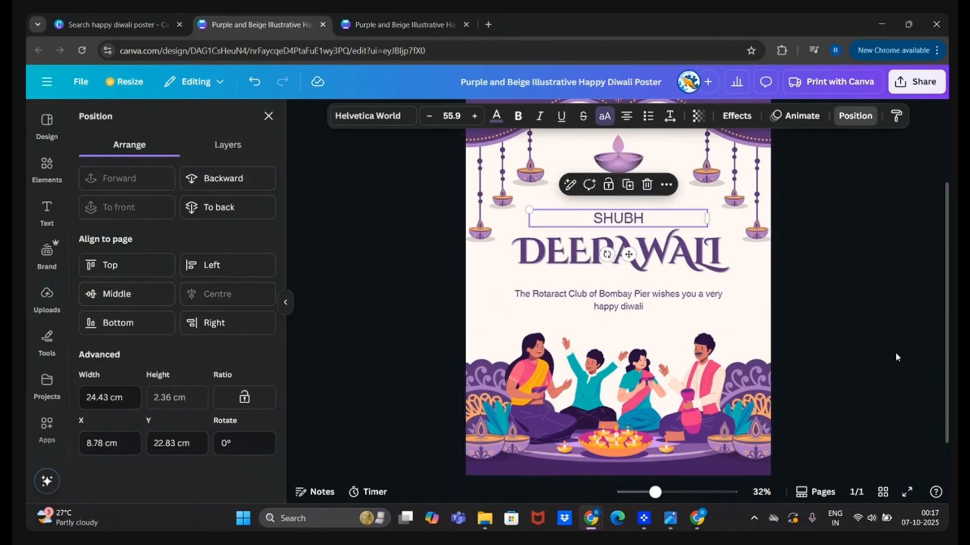
Step: Apply a Shadow effect to the SHUBH text with offset 62, direction -110, blur 16 and transparency 62
click(737, 116)
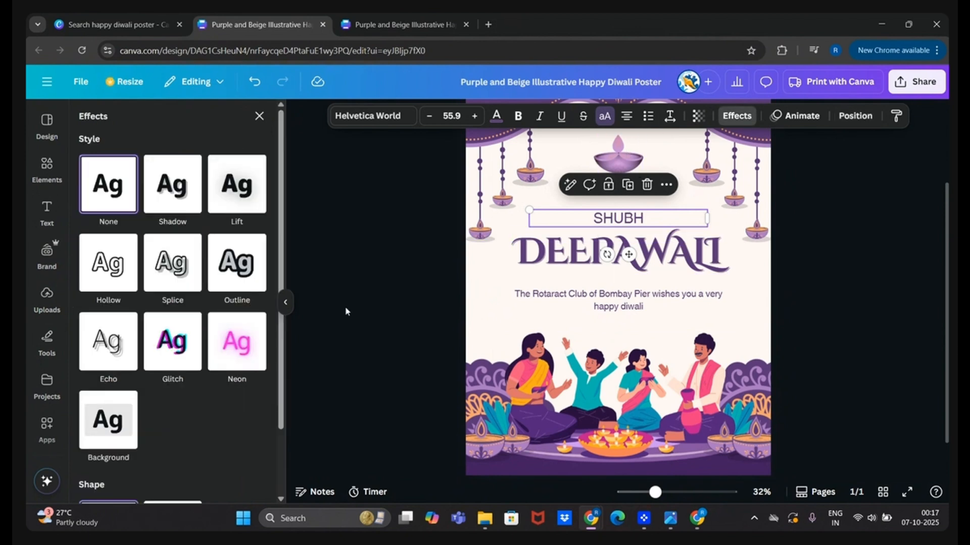
click(184, 201)
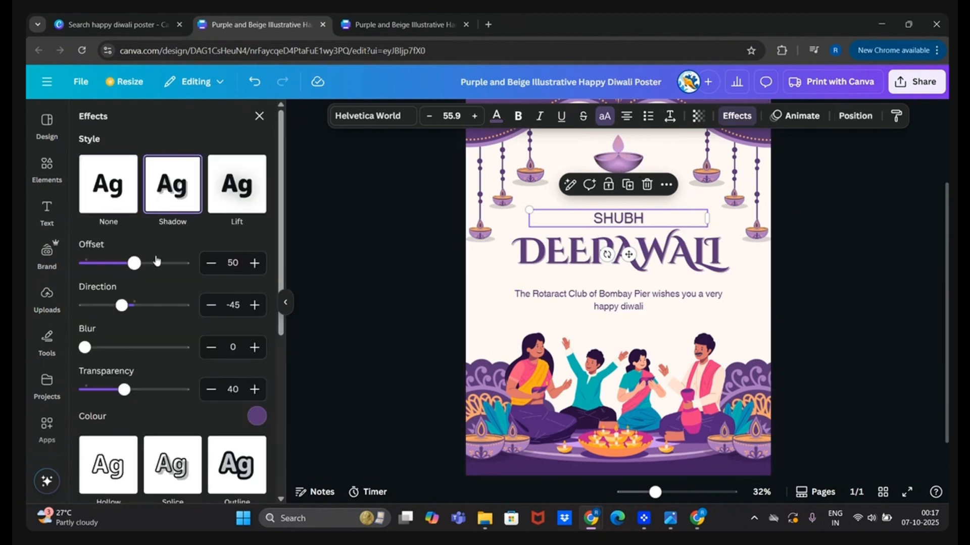
drag(143, 268, 146, 263)
drag(123, 306, 103, 305)
drag(85, 347, 101, 348)
drag(124, 390, 146, 390)
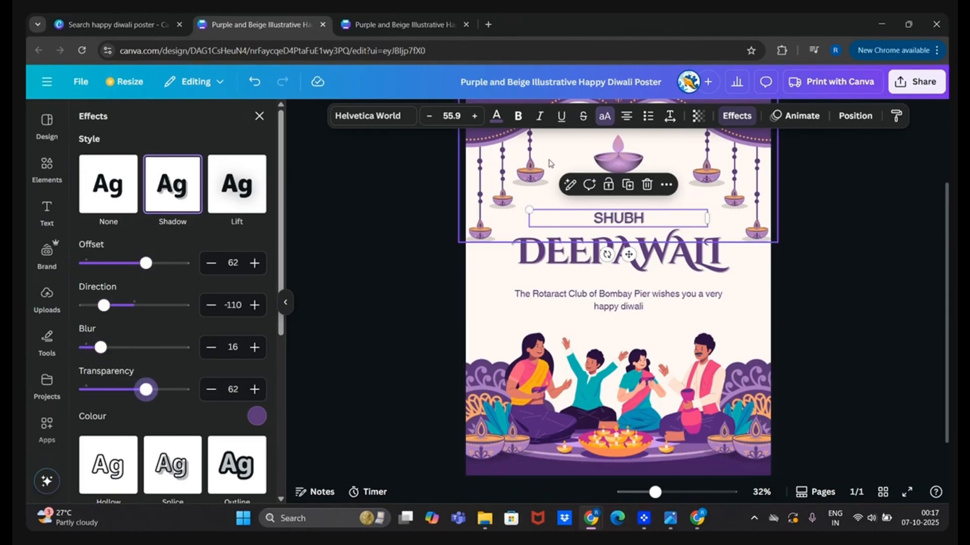
Step: Increase the SHUBH text's font size to 70.9 and deselect it
click(478, 116)
click(477, 116)
click(477, 116)
click(477, 117)
click(477, 116)
click(477, 116)
click(477, 116)
click(478, 116)
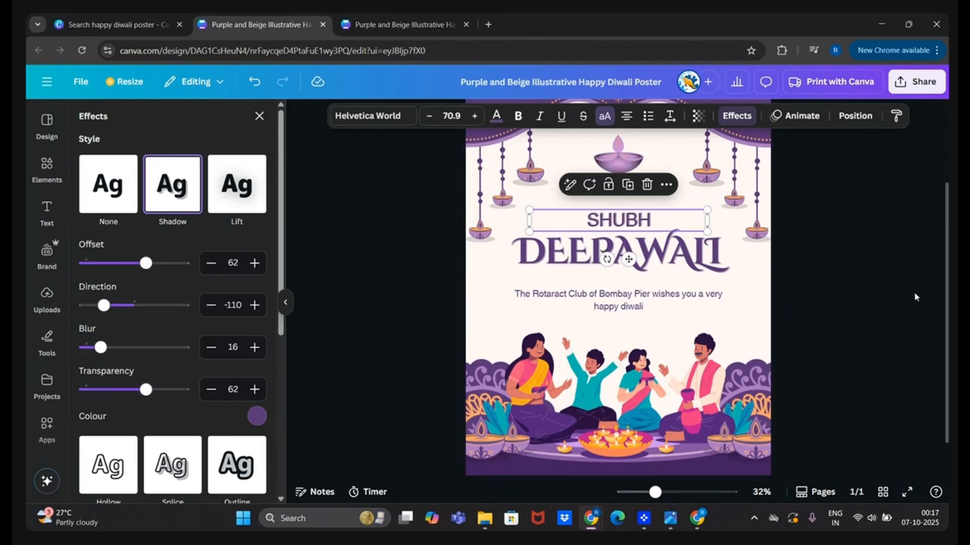
key(Escape)
click(883, 340)
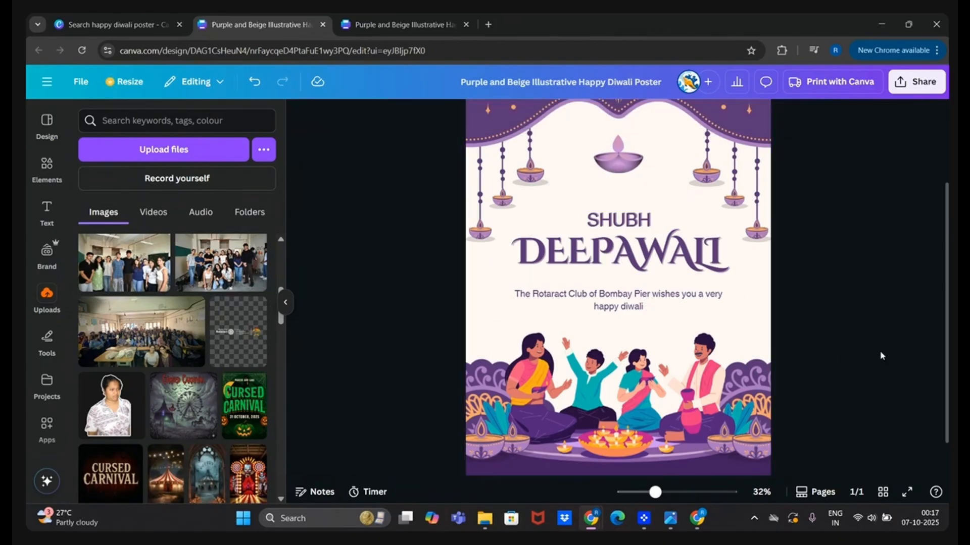
Step: Move the purple diya graphic slightly up, keeping it horizontally centred above the heading
scroll(879, 352, down, 2)
click(643, 494)
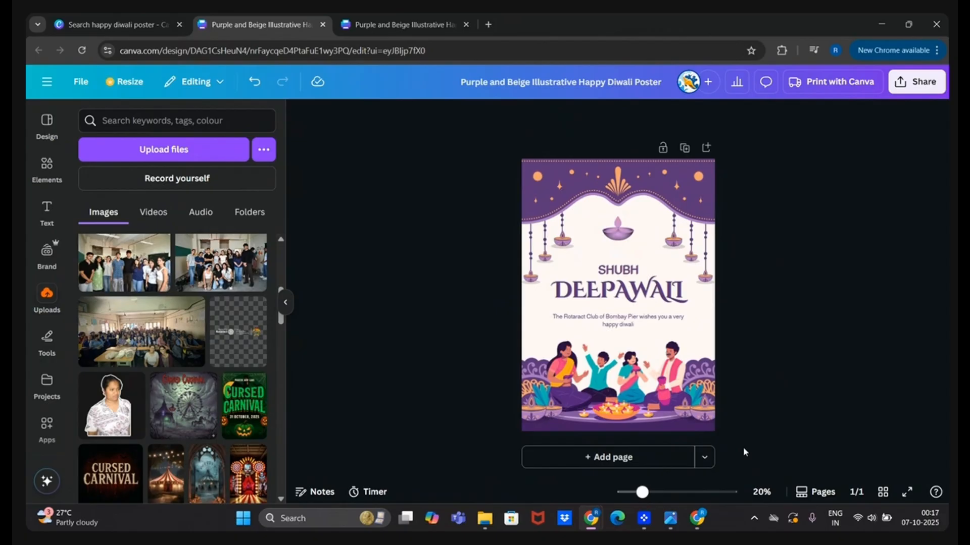
click(617, 233)
drag(617, 234, 618, 224)
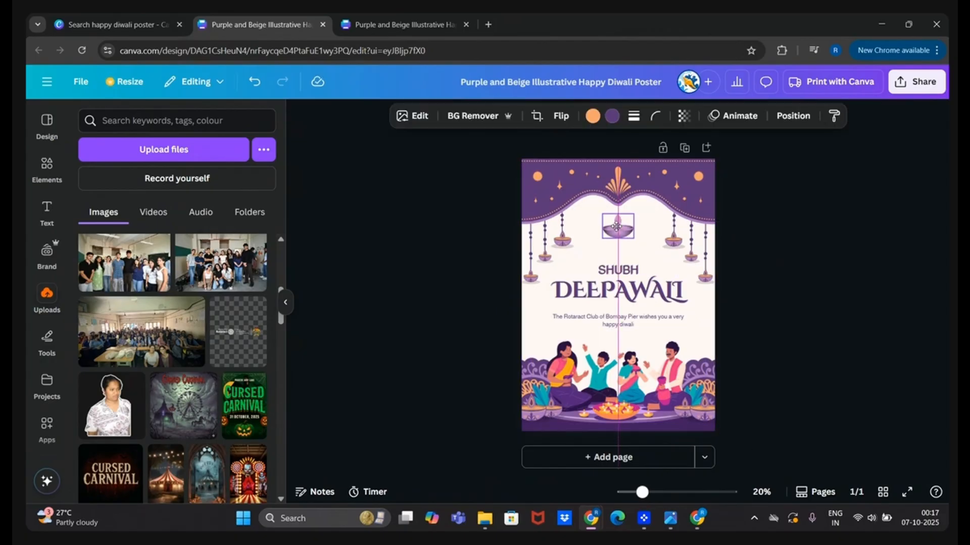
Step: Enlarge the Rotaract Club greeting to size 38.4, narrow its text box to about 22.3 cm and centre it horizontally on the page
click(604, 319)
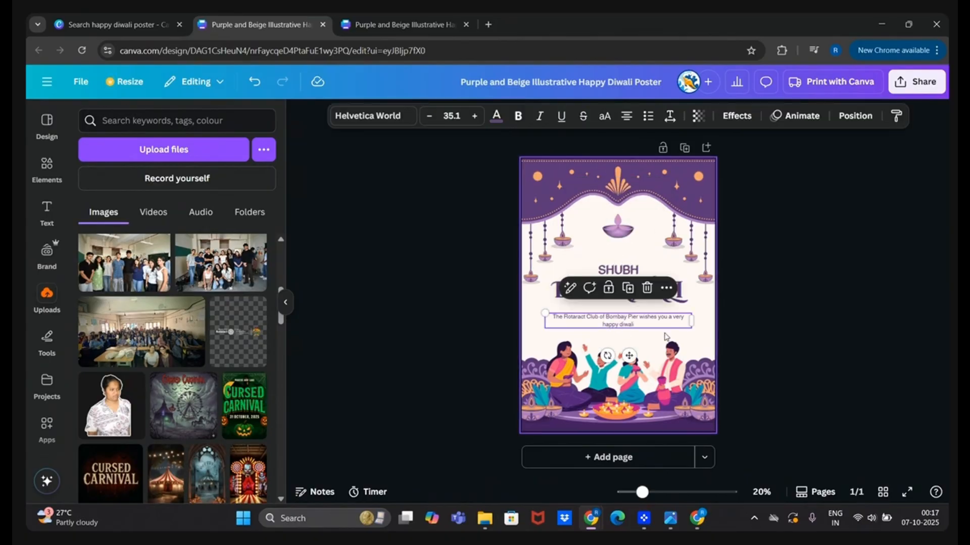
drag(544, 311, 532, 312)
drag(691, 321, 635, 325)
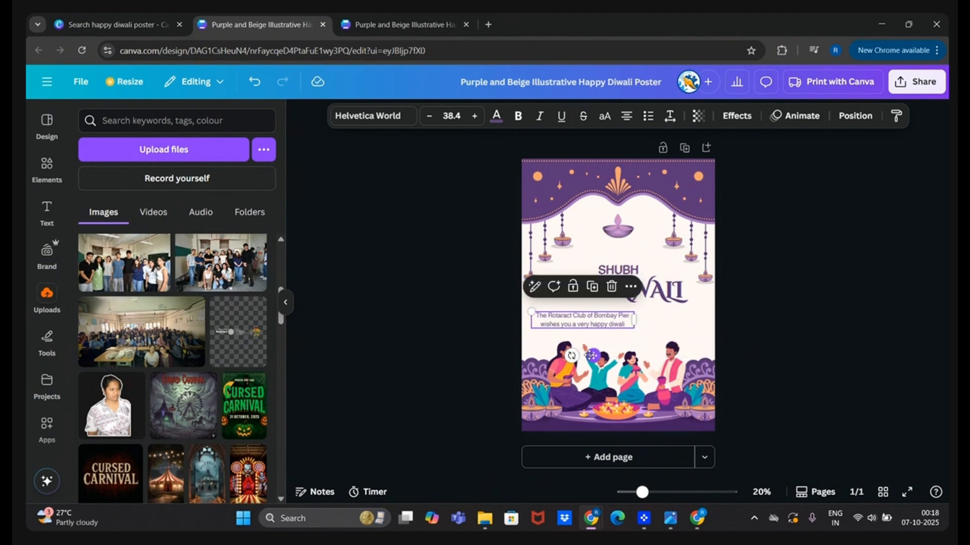
click(855, 116)
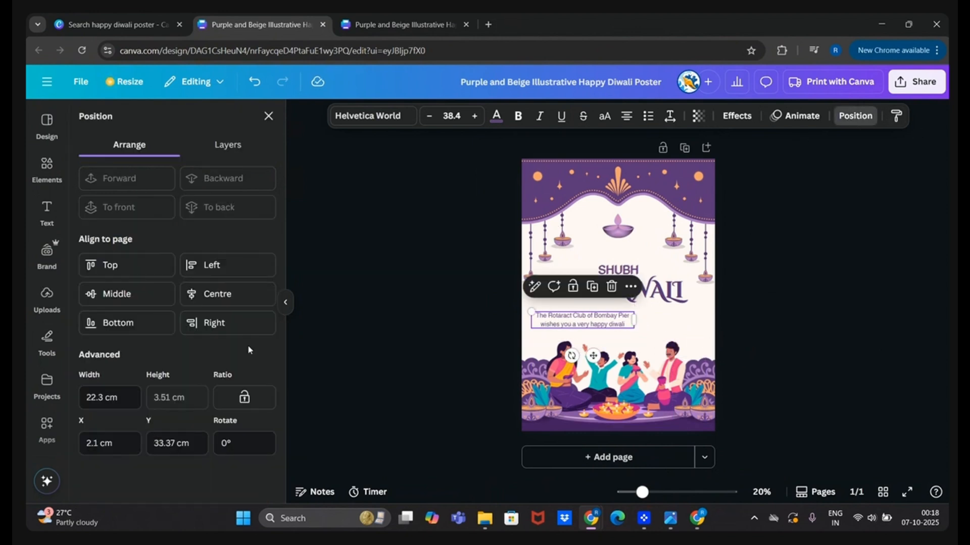
click(246, 296)
click(904, 359)
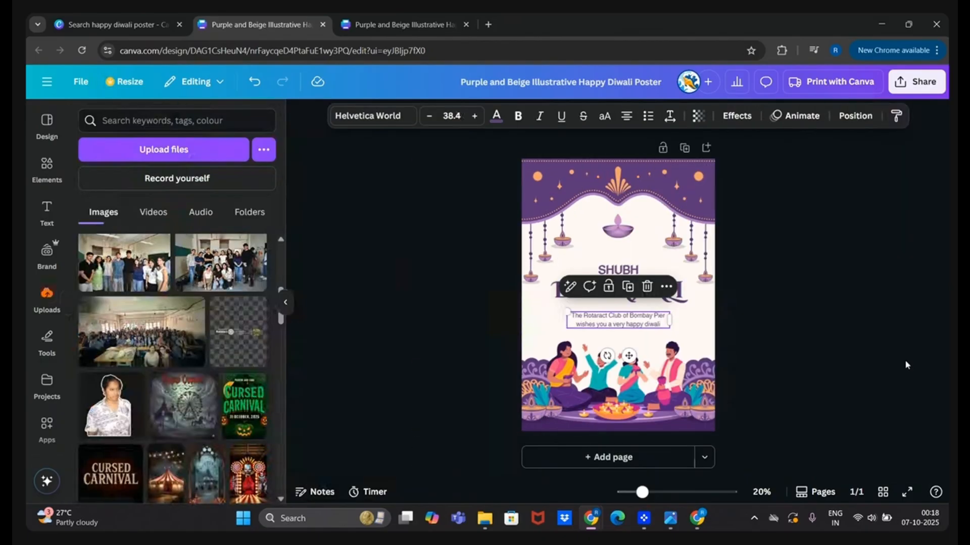
Step: Delete the Rotaract Club greeting below the heading and undo the deletion
click(655, 321)
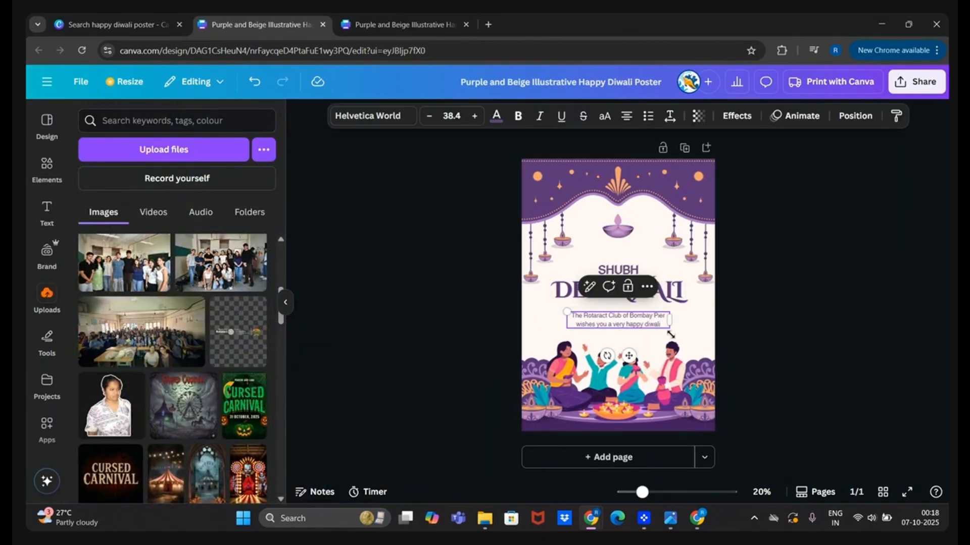
double_click(663, 324)
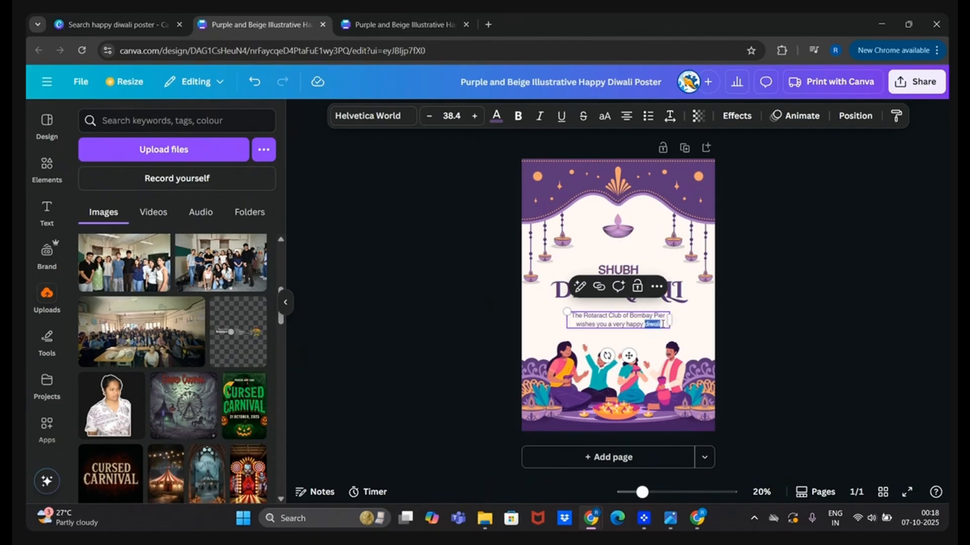
click(665, 497)
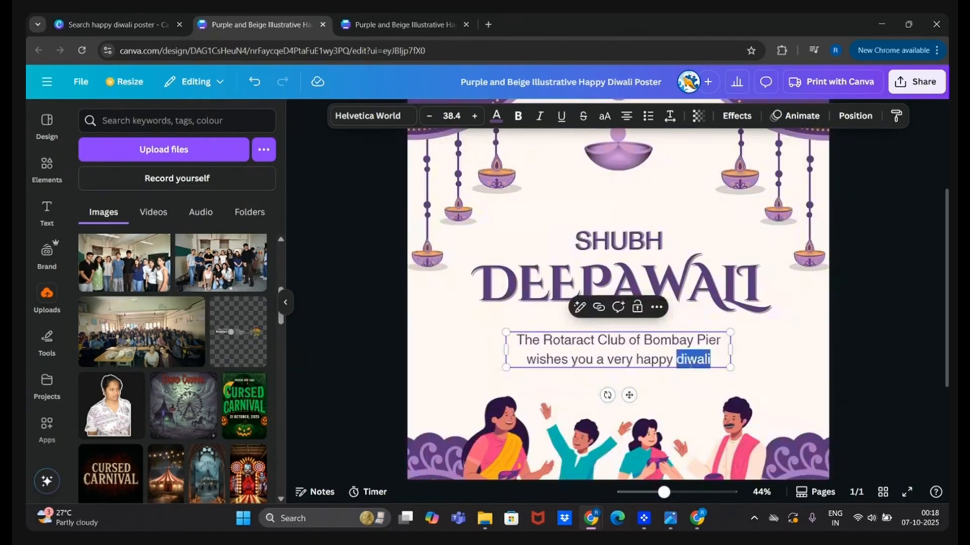
key(BackSpace)
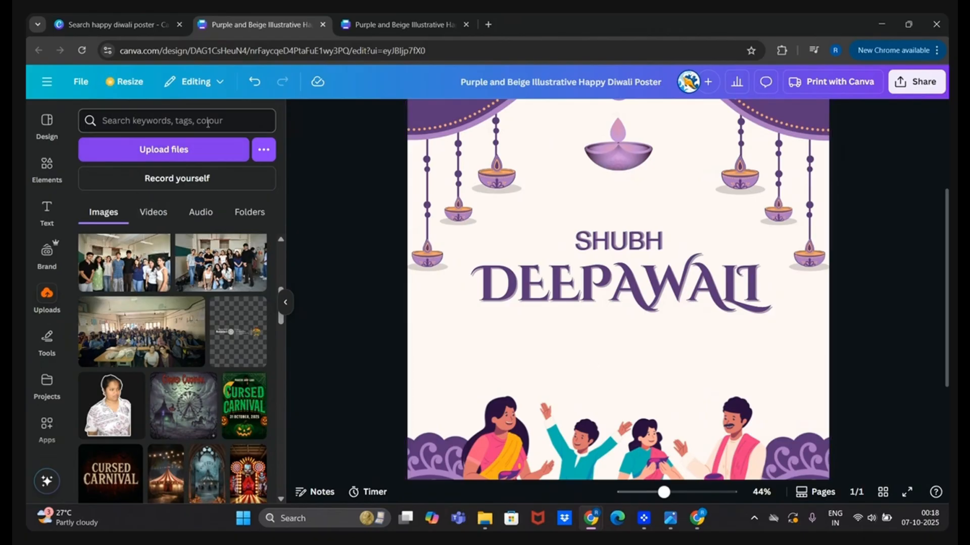
key(ctrl+z)
Step: Replace the greeting text below the DEEPAWALI heading with "TEAM RCBP wishes you"
click(587, 339)
double_click(630, 339)
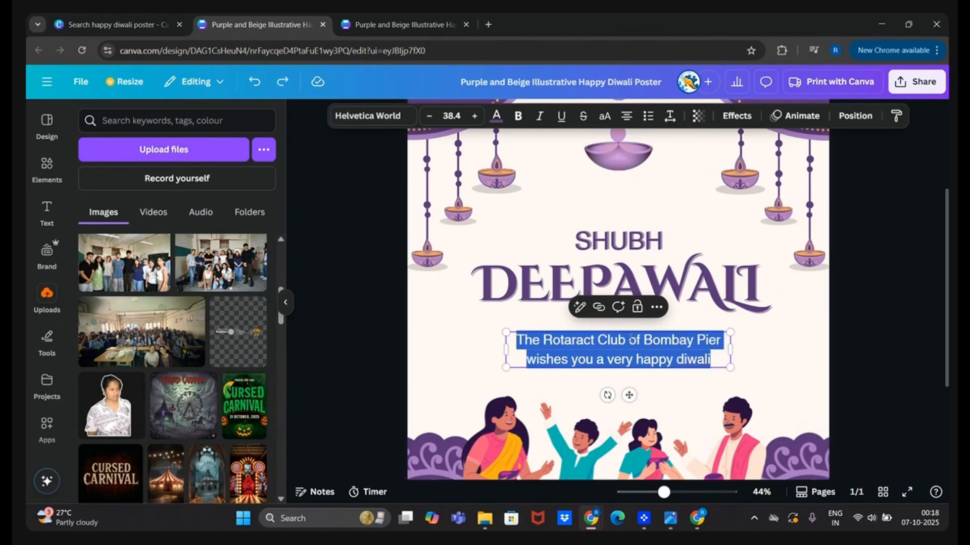
text(TEAM R)
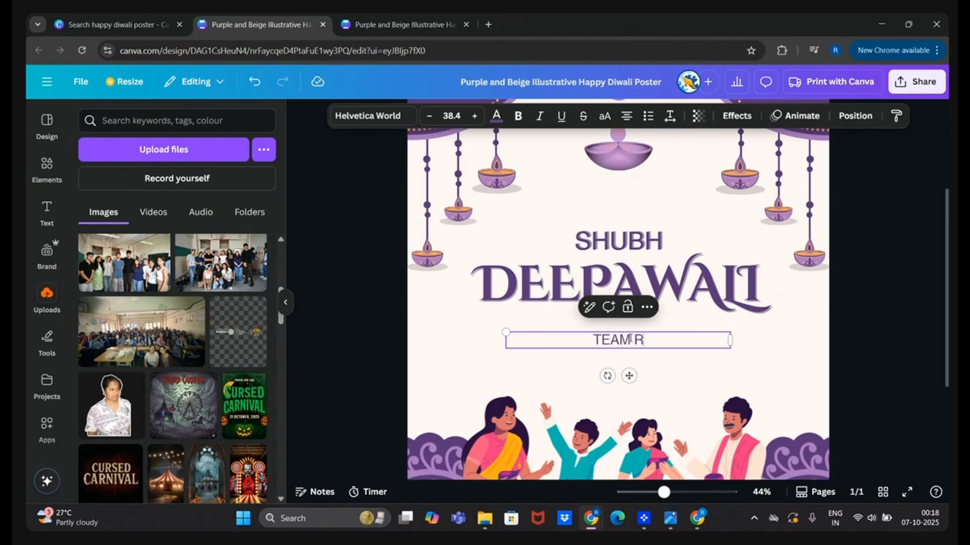
text(CBP wi)
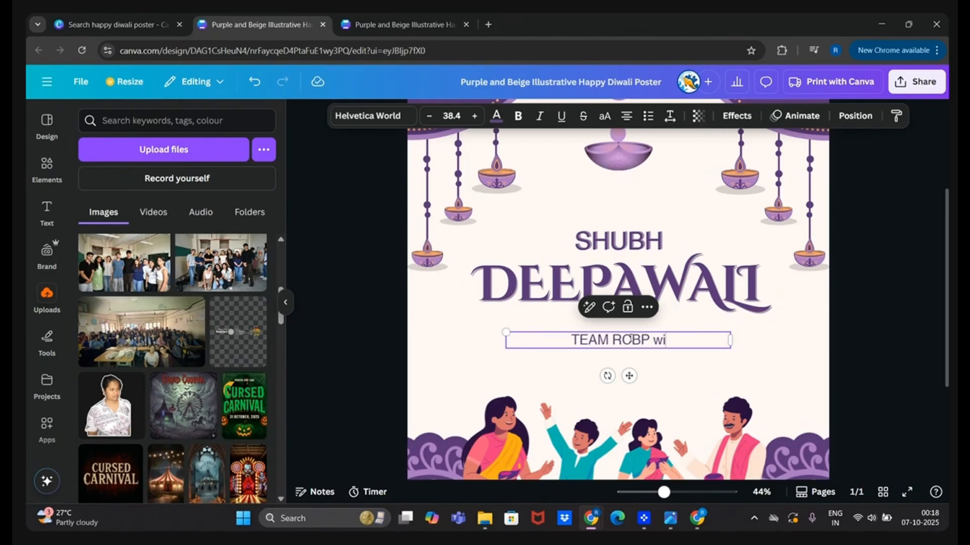
text(shes you a very happ)
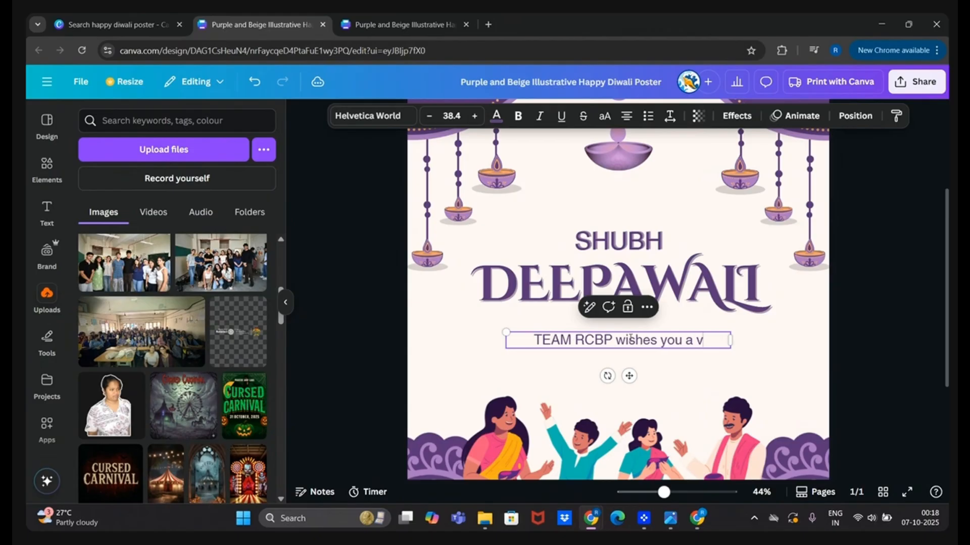
key(BackSpace)
key(BackSpace)
key(BackSpace)
key(BackSpace)
key(BackSpace)
key(BackSpace)
key(BackSpace)
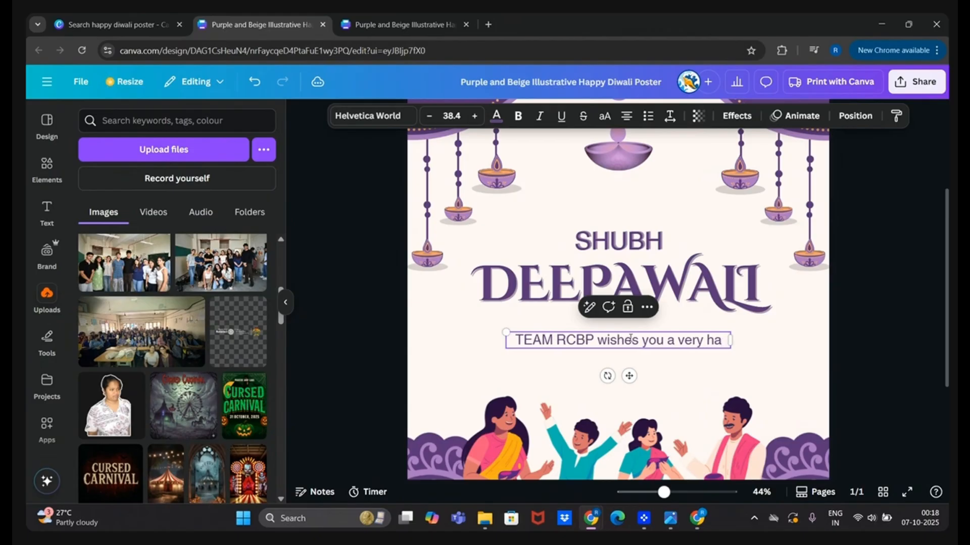
key(BackSpace)
key(BackSpace)
key(BackSpace)
key(BackSpace)
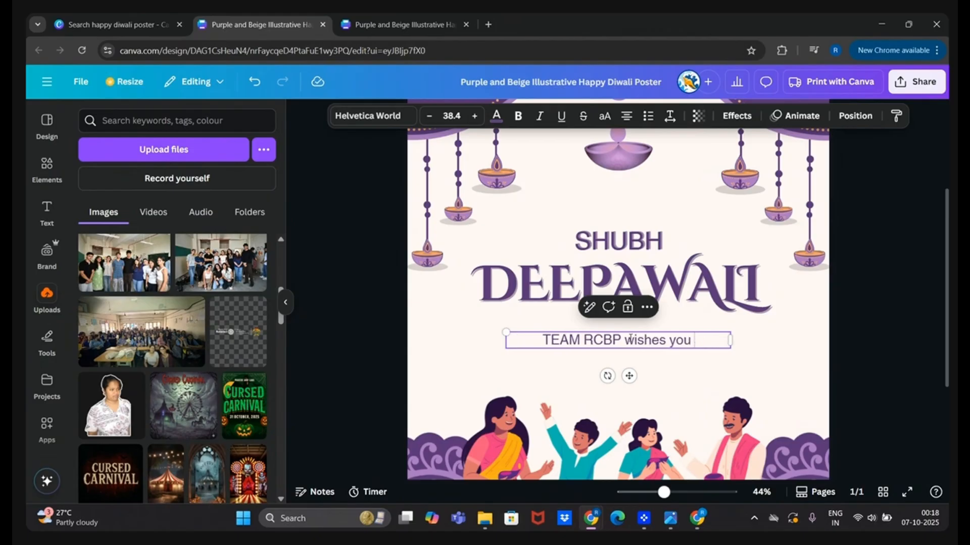
Step: Complete the greeting with "A VEry Happy Diwali and a Happy New Year"
text(A VEry Happy Diwali and)
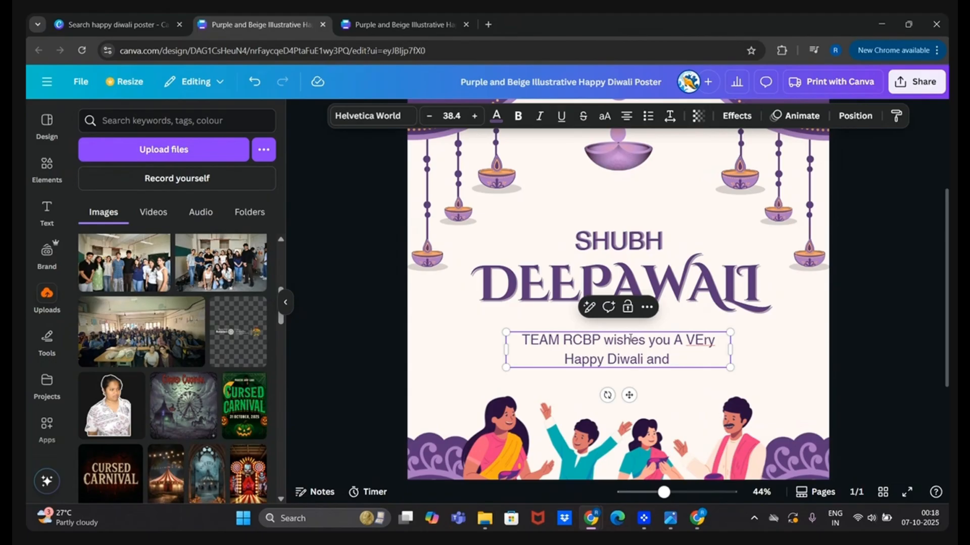
text(Happy)
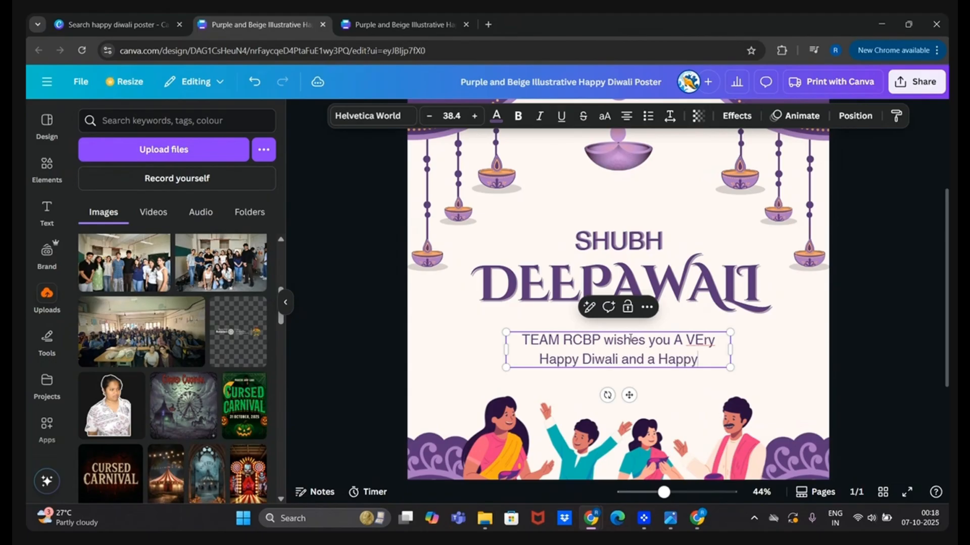
text( New YEar)
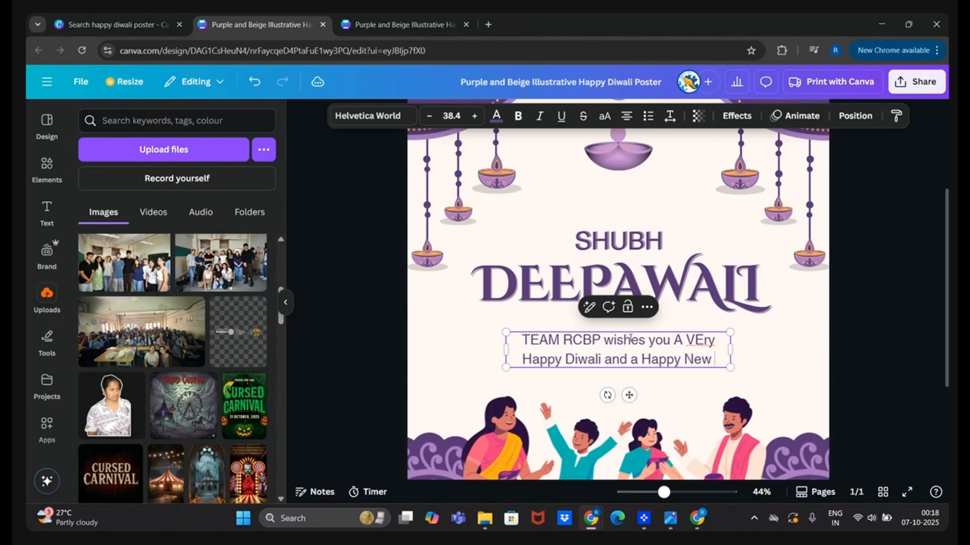
key(BackSpace)
key(BackSpace)
key(BackSpace)
text(ear)
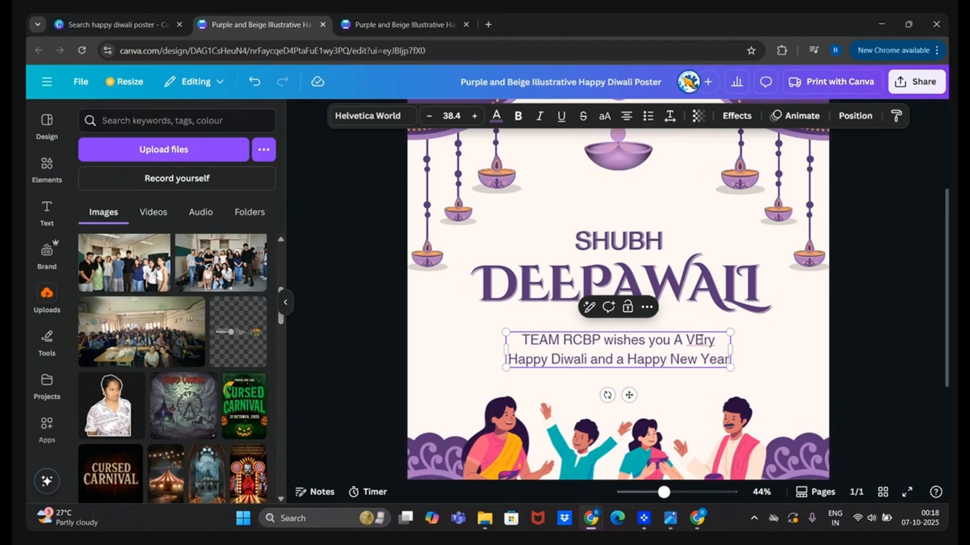
Step: Correct "VEry" to "Very" in the greeting and deselect the text
click(701, 341)
key(BackSpace)
text(e)
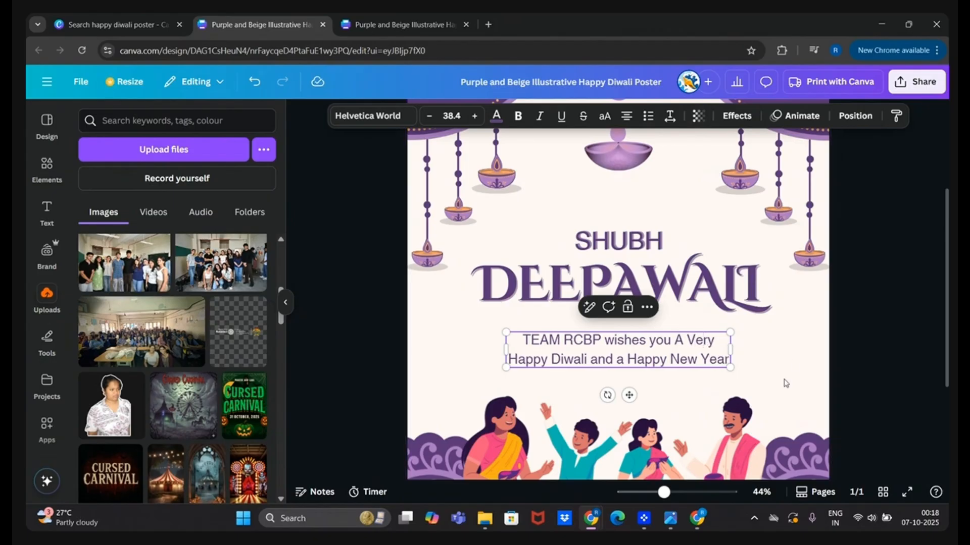
click(914, 419)
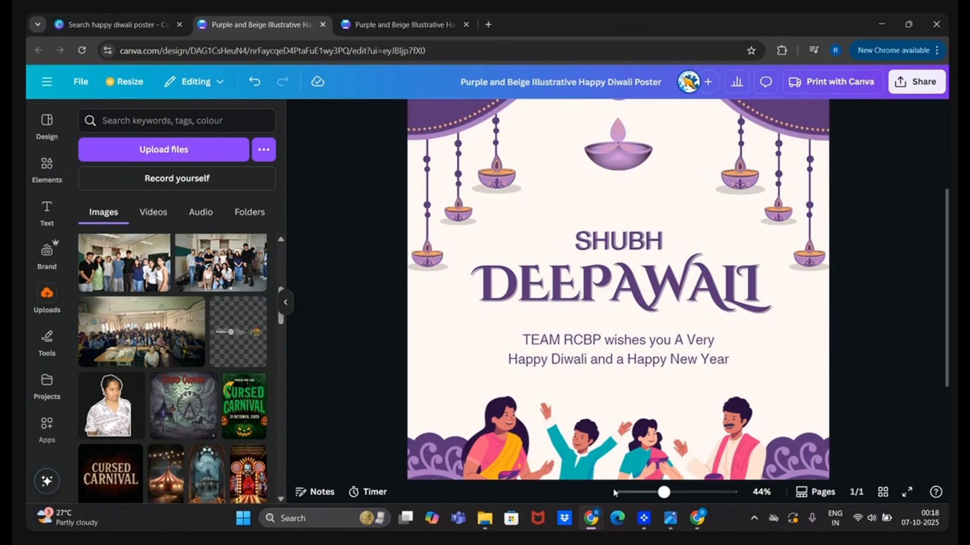
Step: Add the pastel yellow and pink fireworks graphic from the crackers results and place it at the poster's left edge beside the heading
click(642, 493)
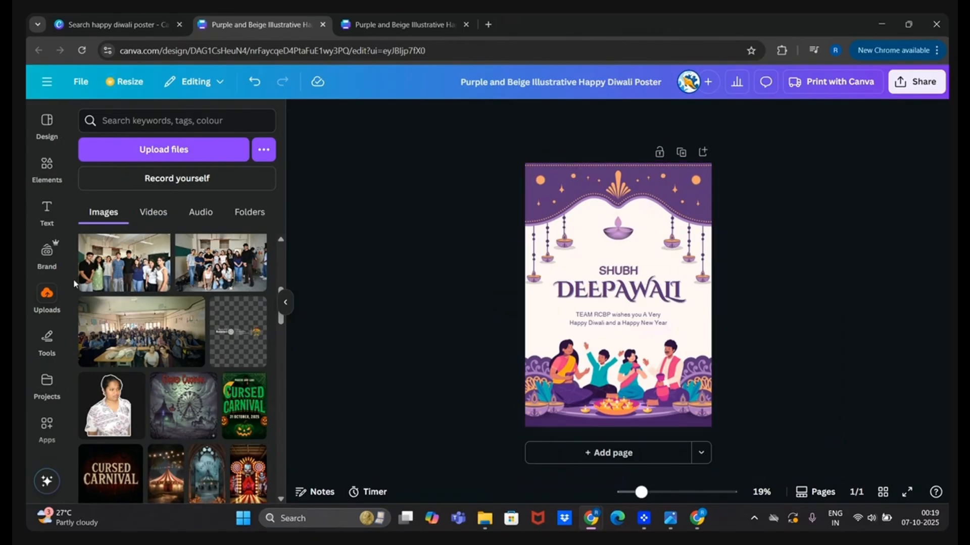
click(48, 167)
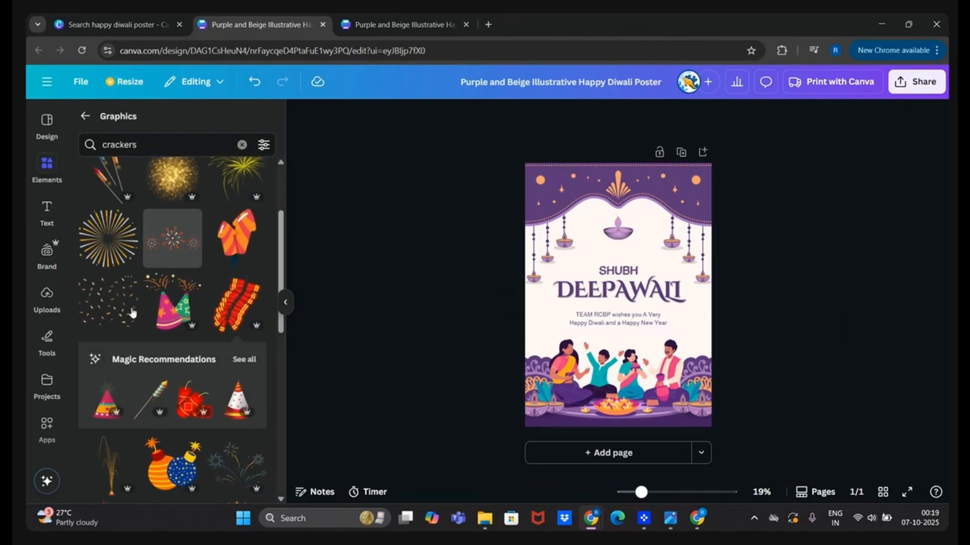
scroll(150, 316, down, 5)
click(107, 353)
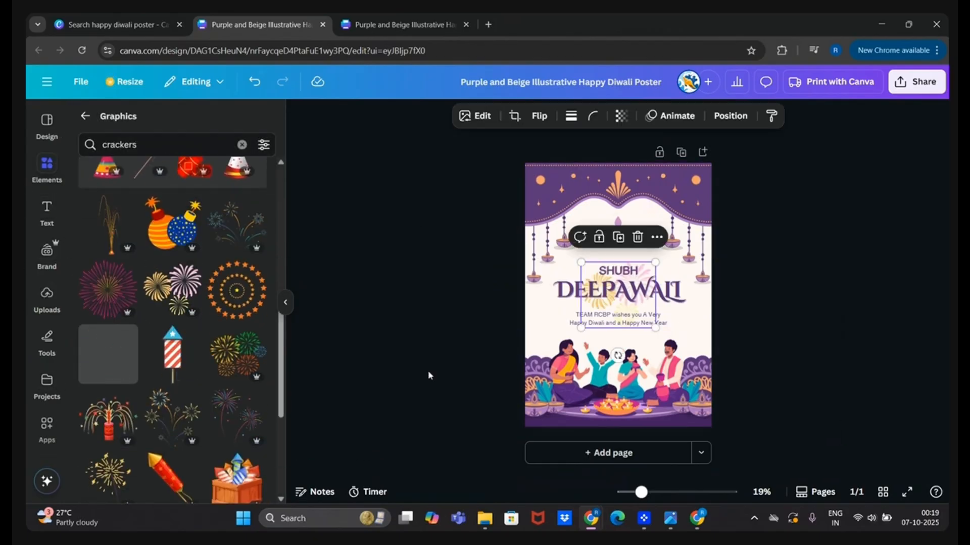
drag(618, 301, 556, 304)
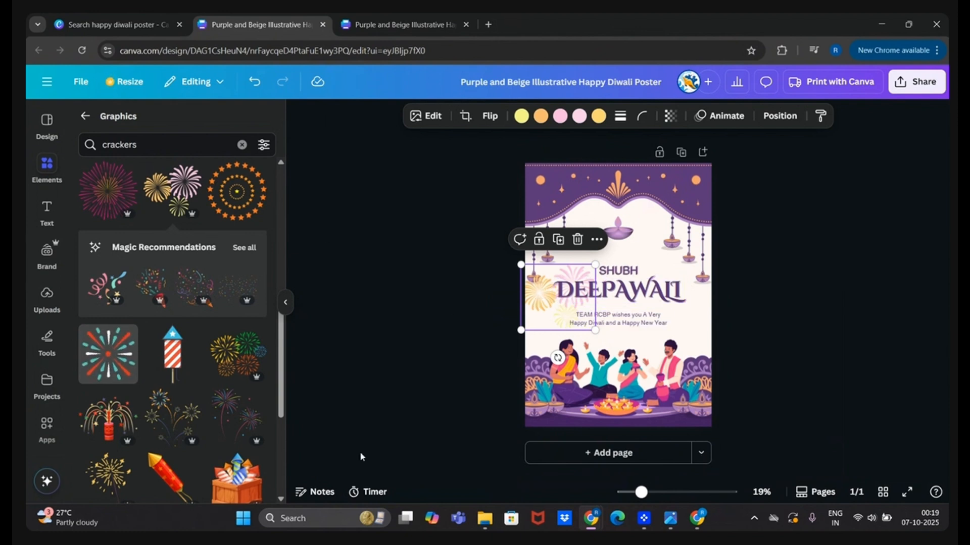
Step: Make the fireworks graphic more transparent and move it slightly down
click(671, 116)
drag(698, 171, 656, 170)
drag(534, 299, 535, 315)
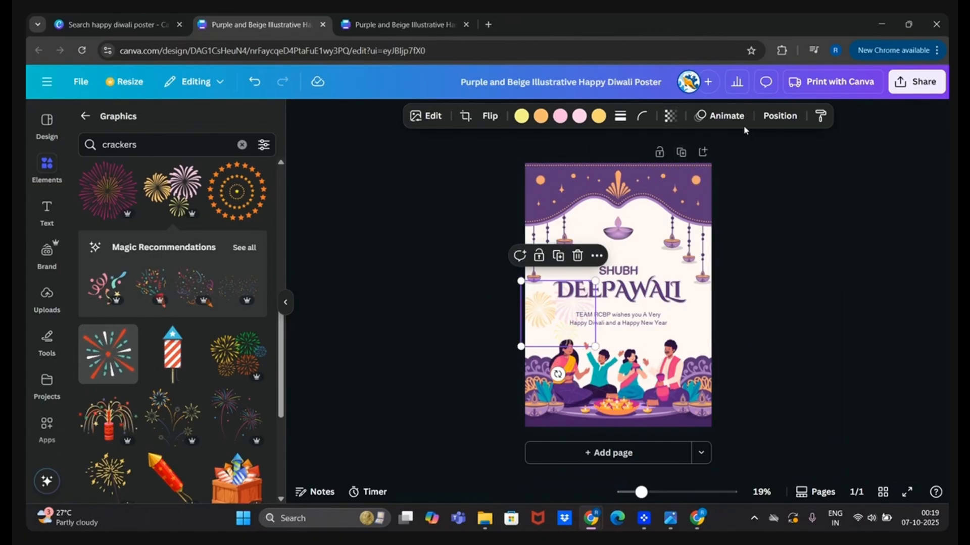
Step: Try the Rise, Wipe, Blur and Pop animations on the fireworks graphic, then remove the animation
click(716, 124)
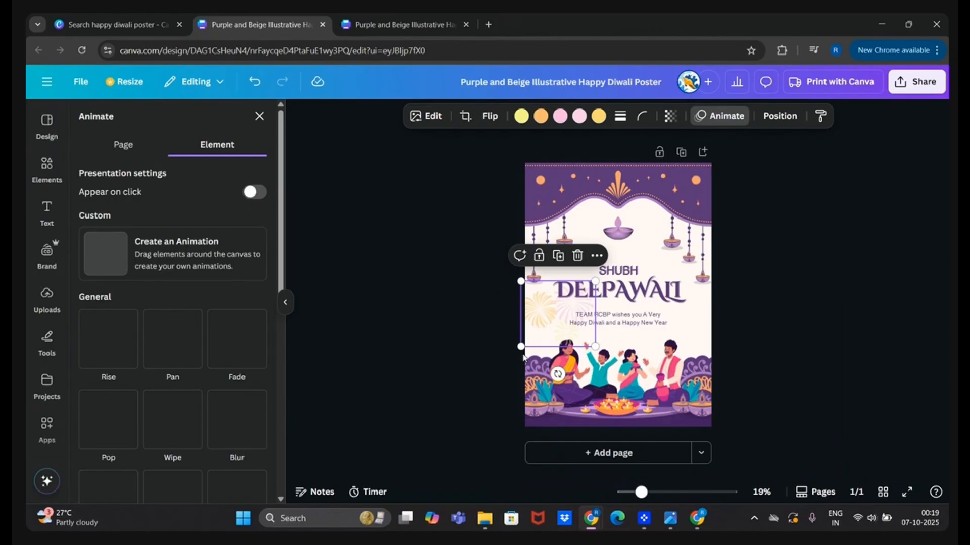
click(136, 367)
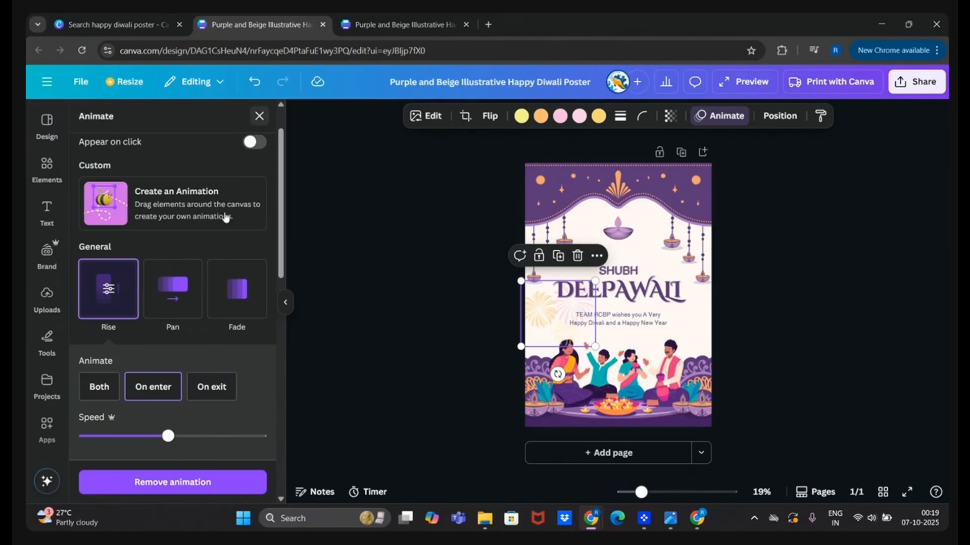
scroll(193, 314, down, 2)
scroll(192, 313, down, 3)
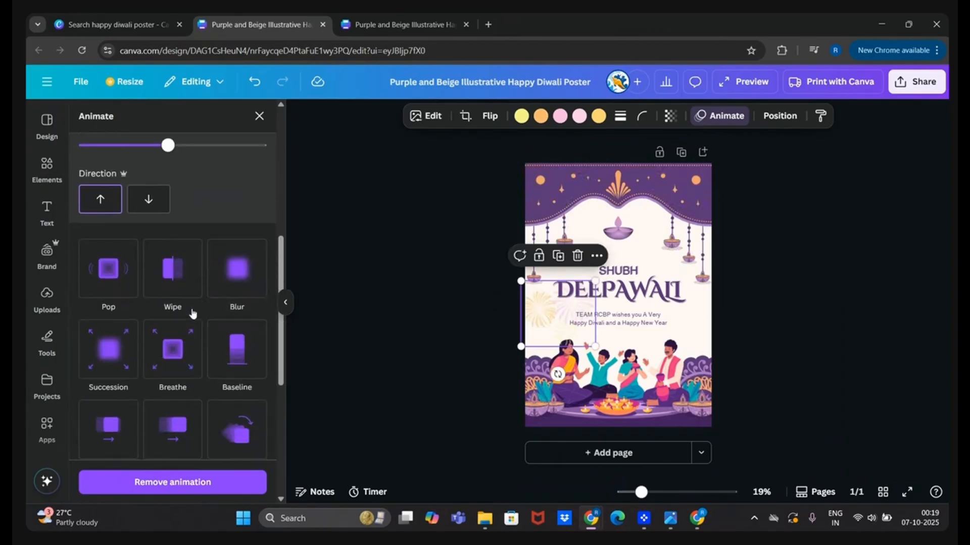
click(187, 277)
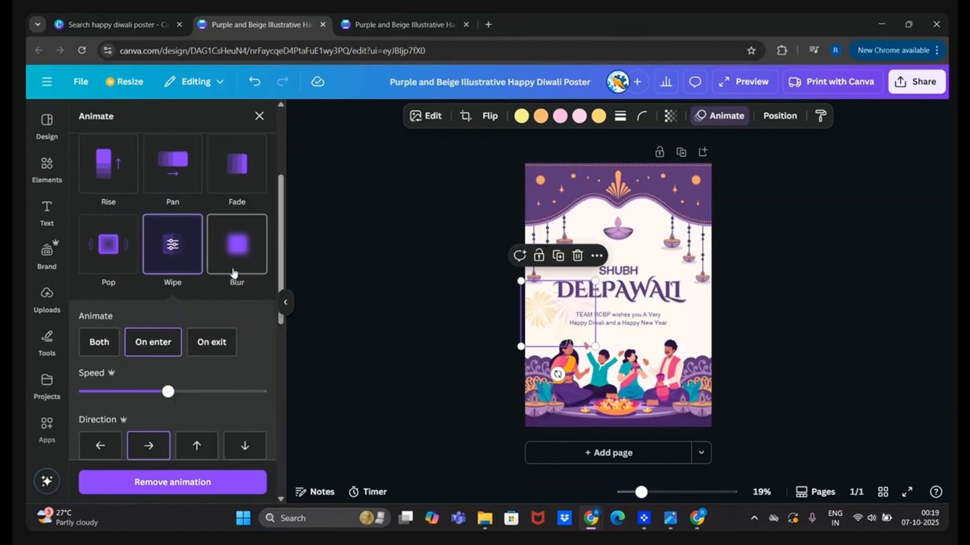
click(232, 273)
click(119, 255)
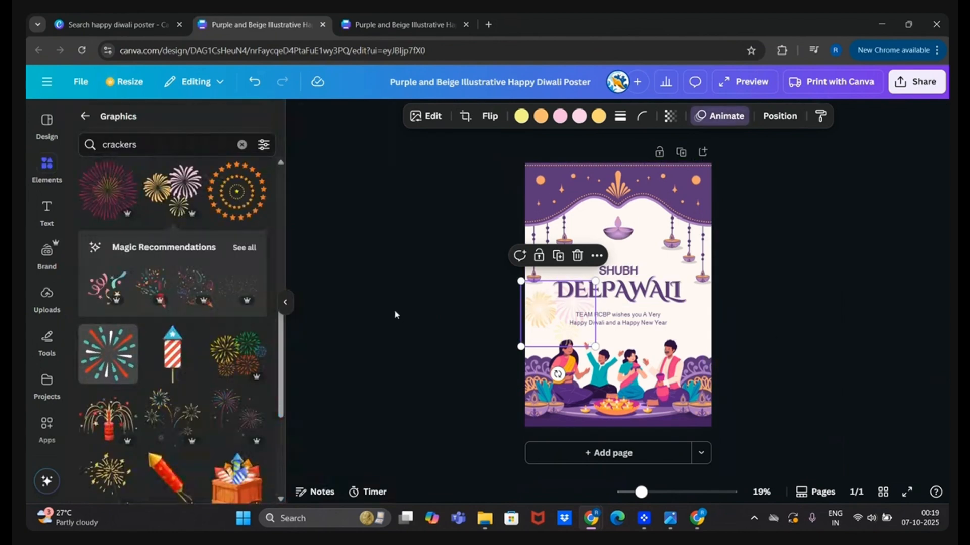
click(726, 115)
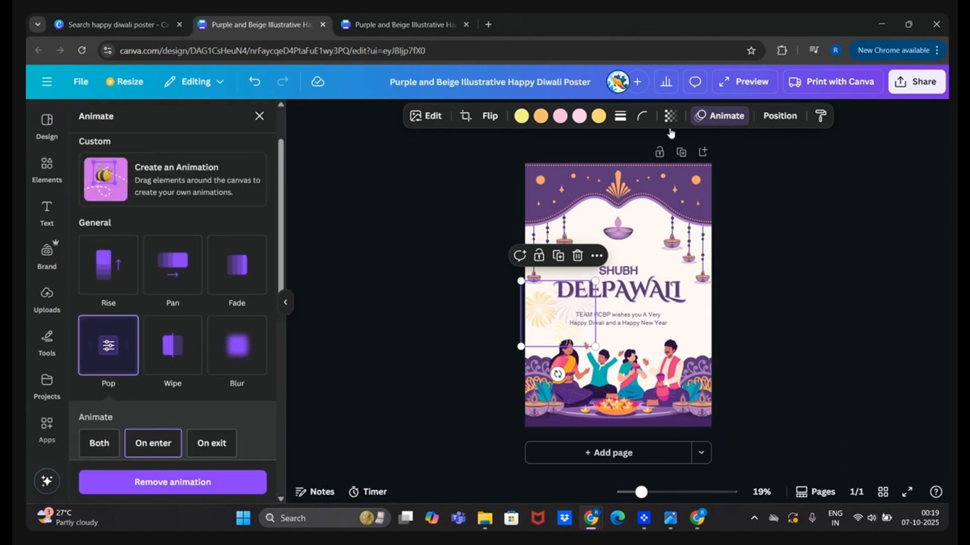
scroll(137, 248, up, 2)
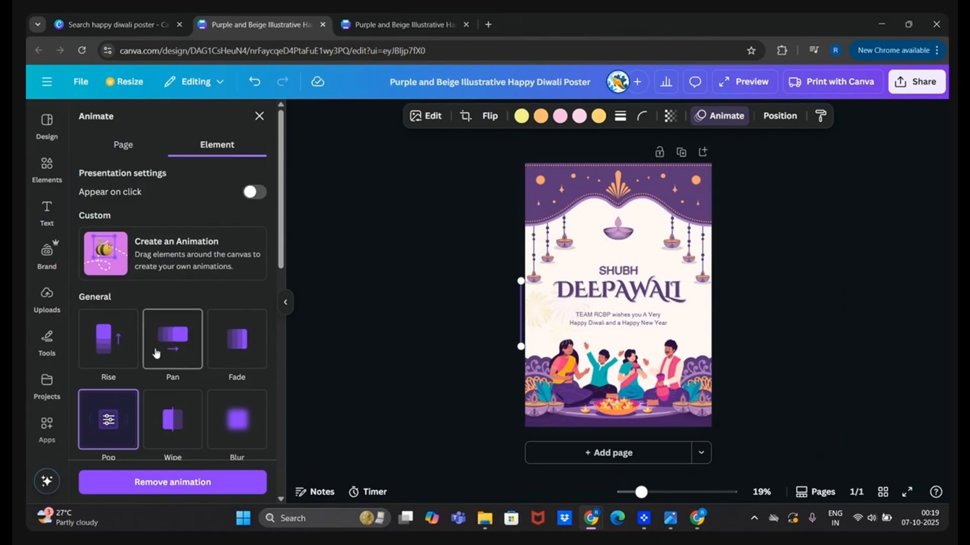
click(164, 480)
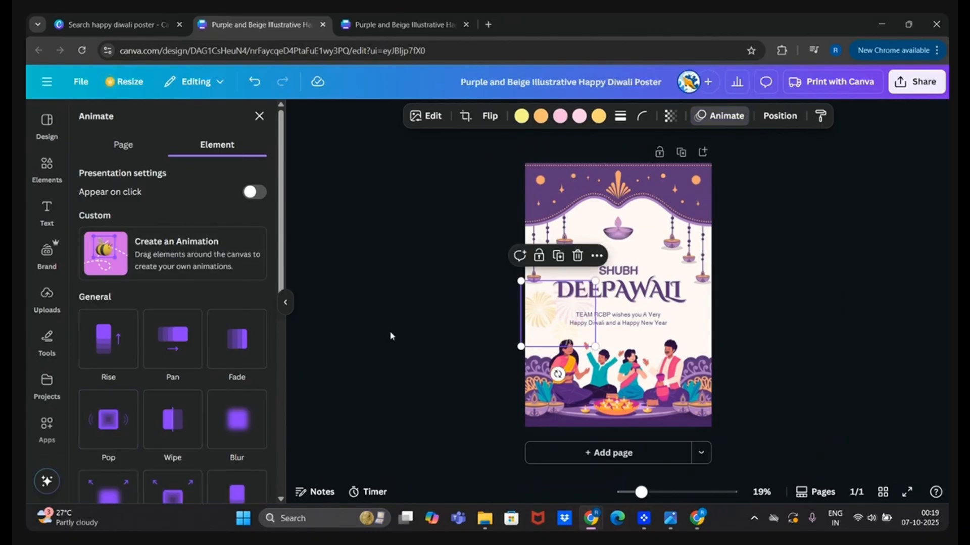
Step: Nudge the fireworks graphic inside the page's left edge, show the layer list and move the fireworks layer further down the stack
click(285, 305)
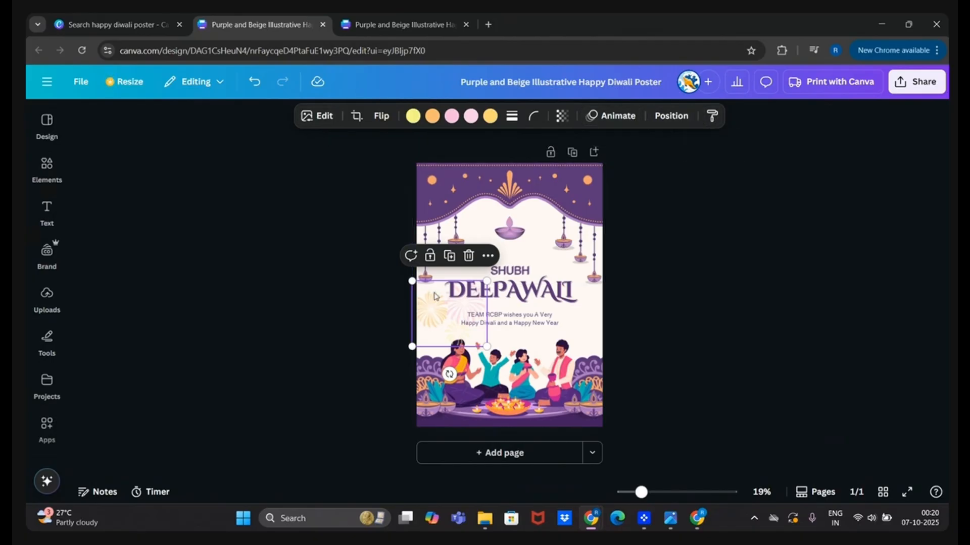
drag(442, 306, 445, 309)
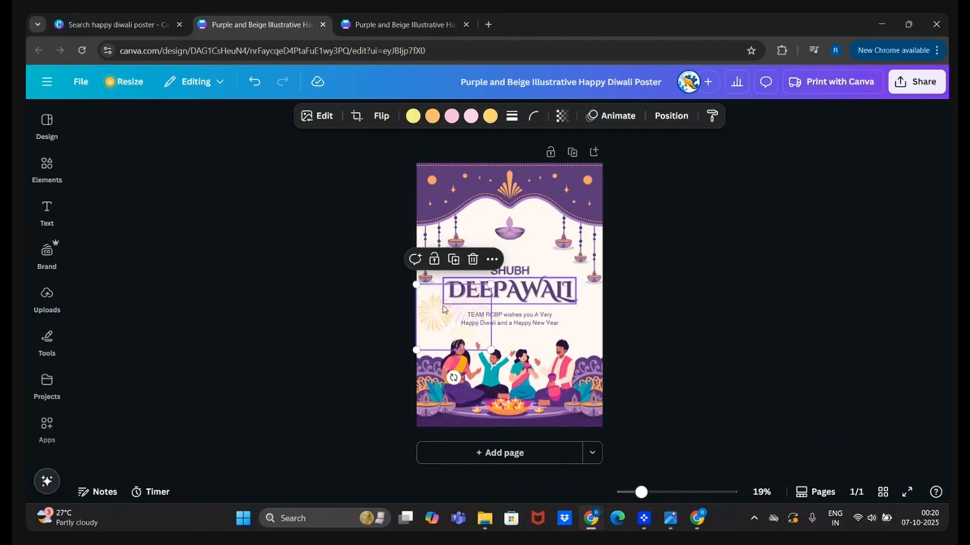
click(492, 259)
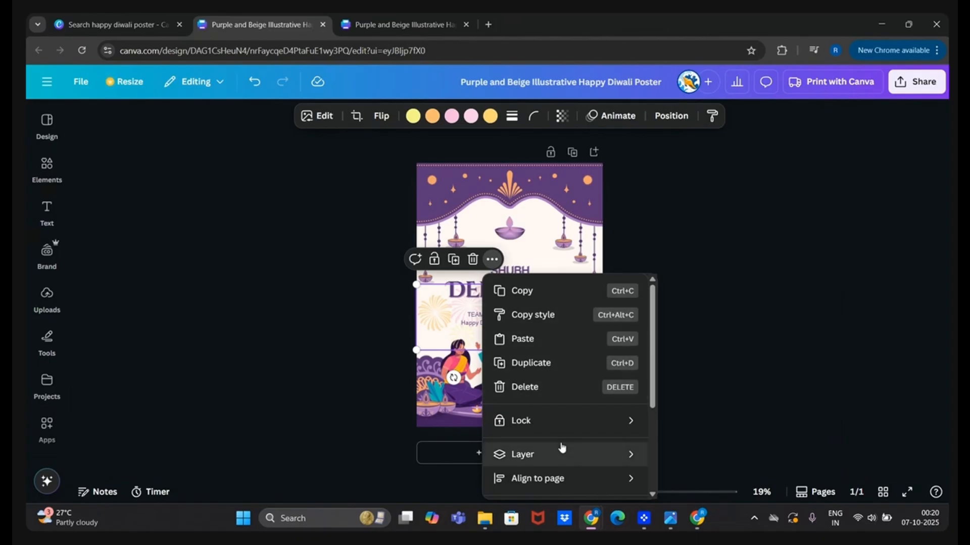
mouse_move(607, 462)
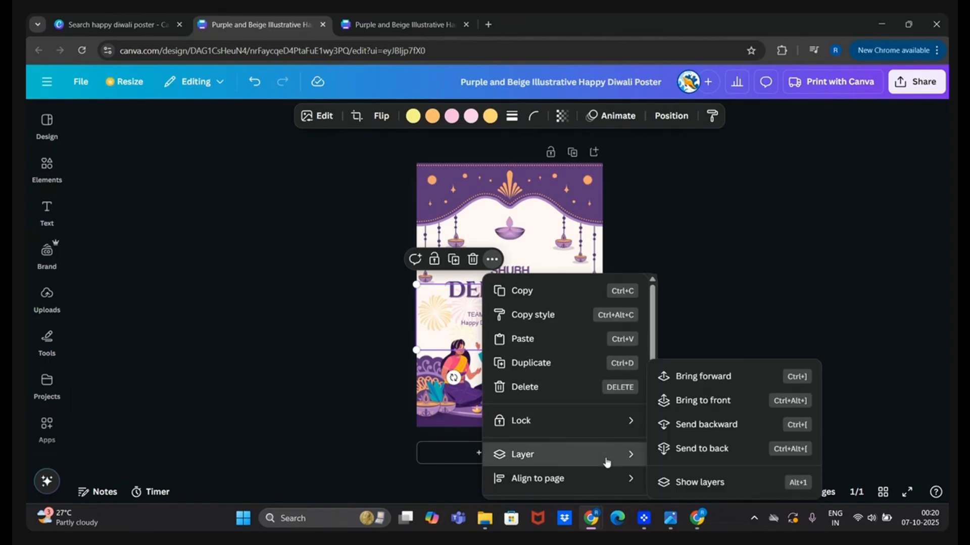
click(657, 483)
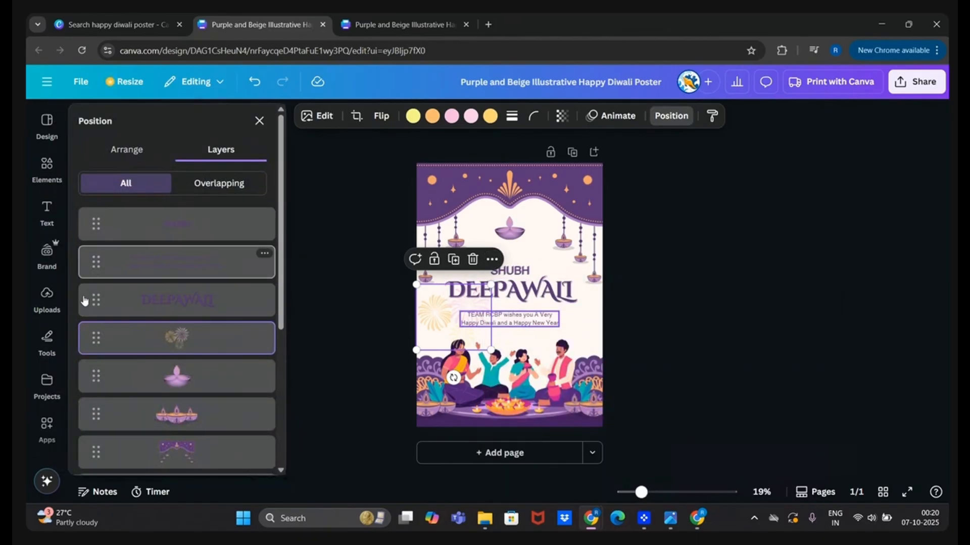
drag(90, 338, 96, 409)
Step: Enlarge the fireworks graphic to about 27.4 × 24.1 cm behind the greeting, with its layer directly below the family illustration
drag(438, 328, 495, 203)
drag(95, 395, 92, 363)
drag(525, 210, 594, 369)
drag(539, 323, 507, 305)
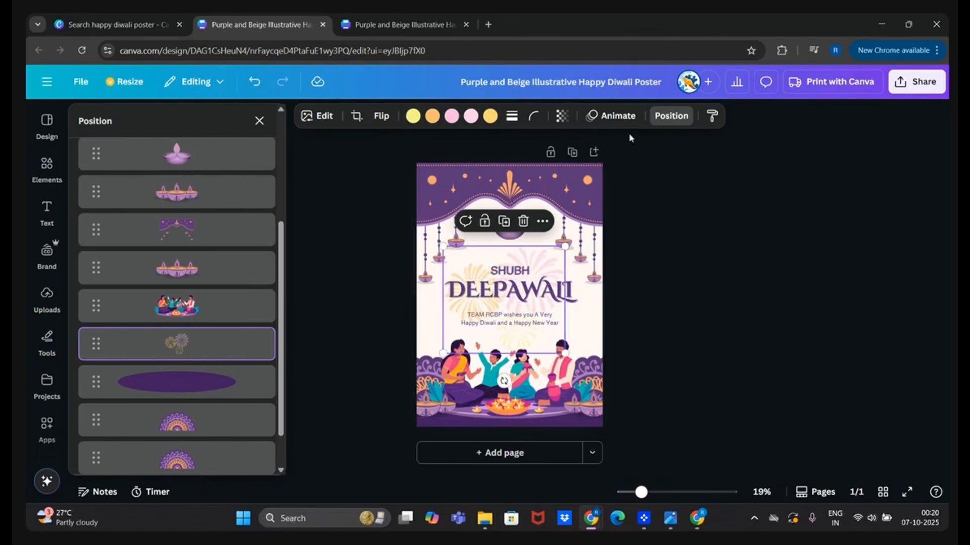
Step: Align the fireworks graphic to the centre and middle of the page
click(658, 117)
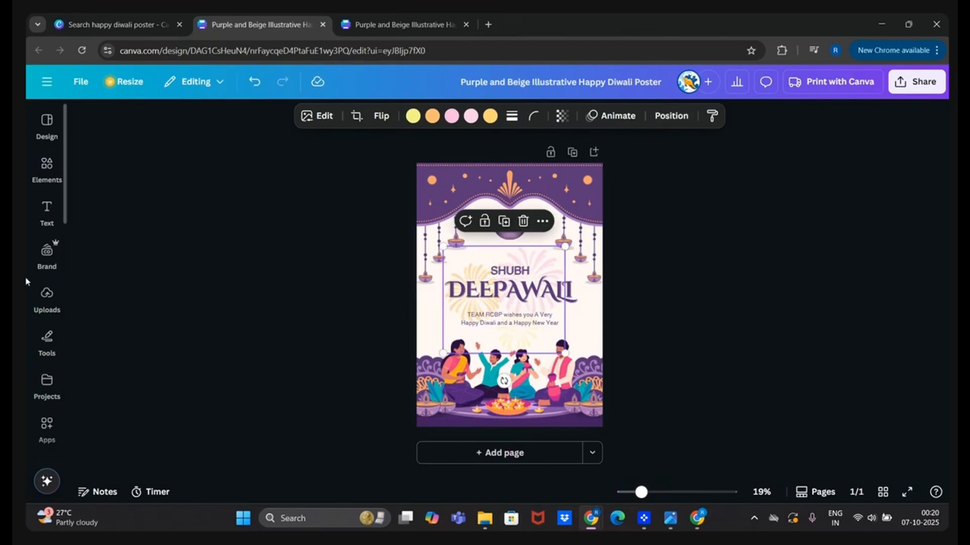
click(662, 117)
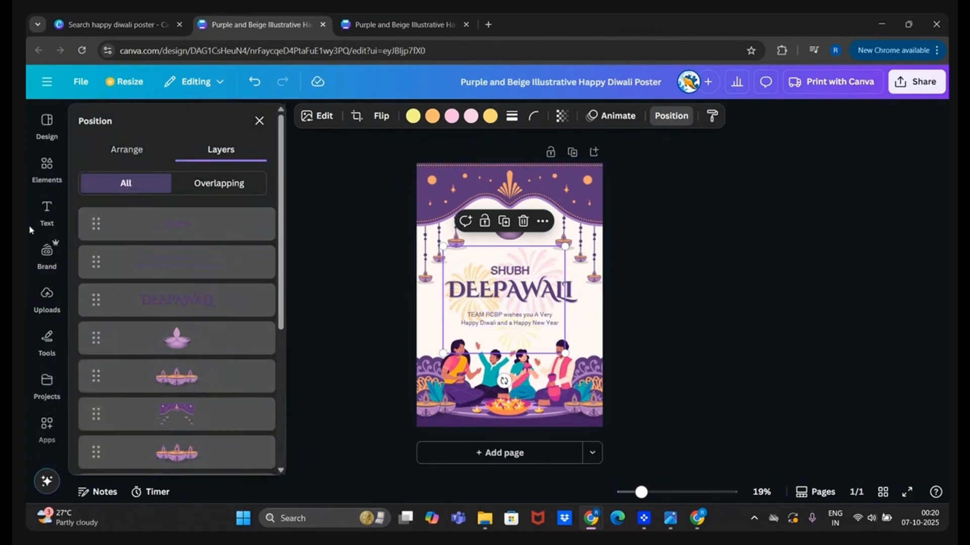
click(140, 150)
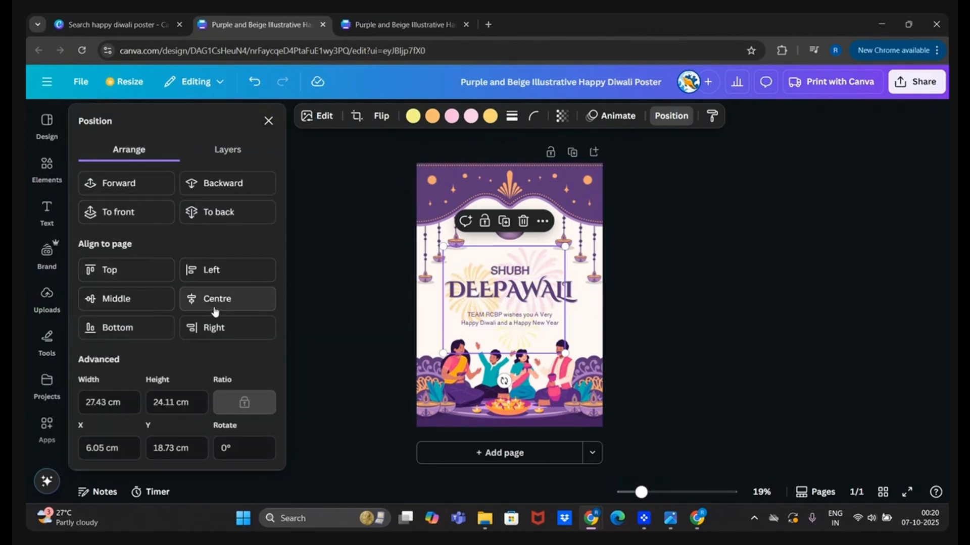
click(216, 306)
click(120, 298)
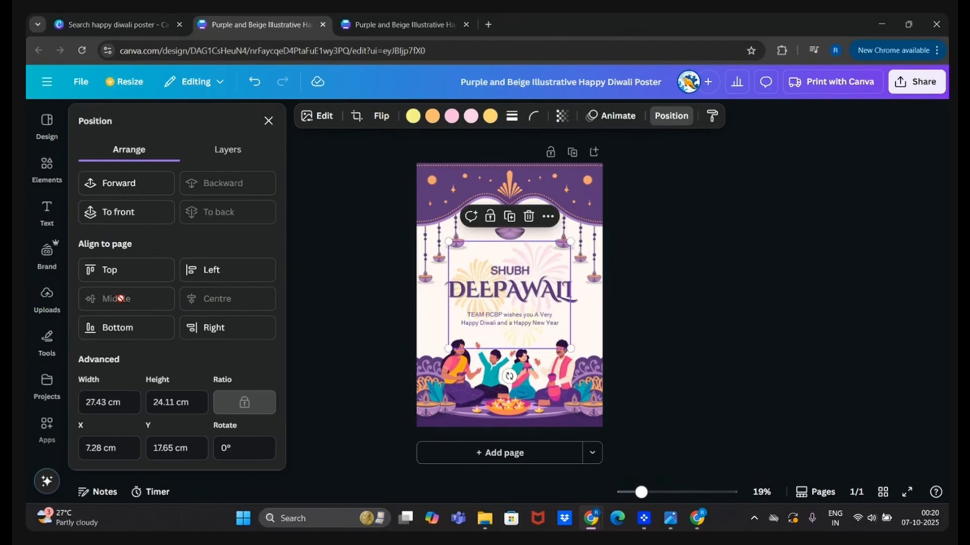
Step: Deselect the fireworks graphic and preview the finished poster in full screen, then return to the editor
key(Escape)
click(799, 356)
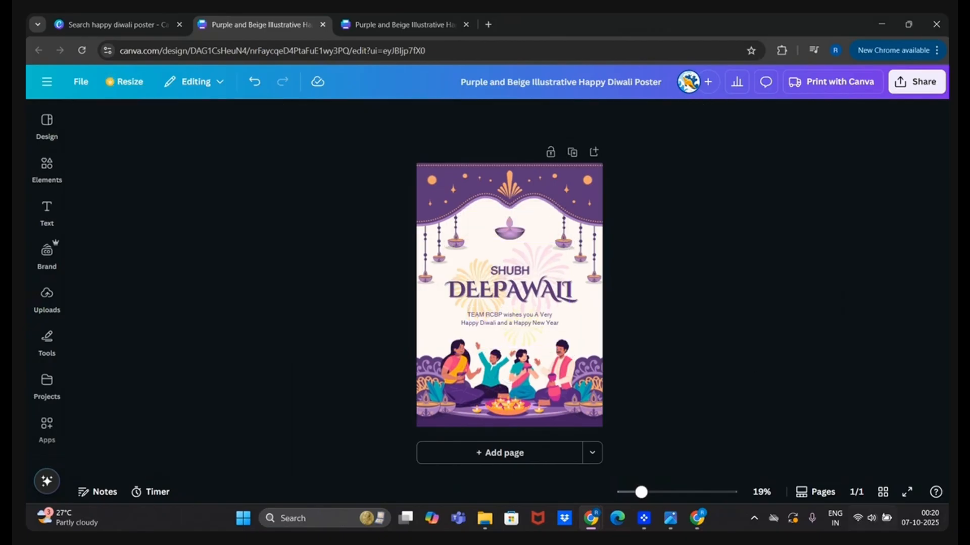
click(907, 492)
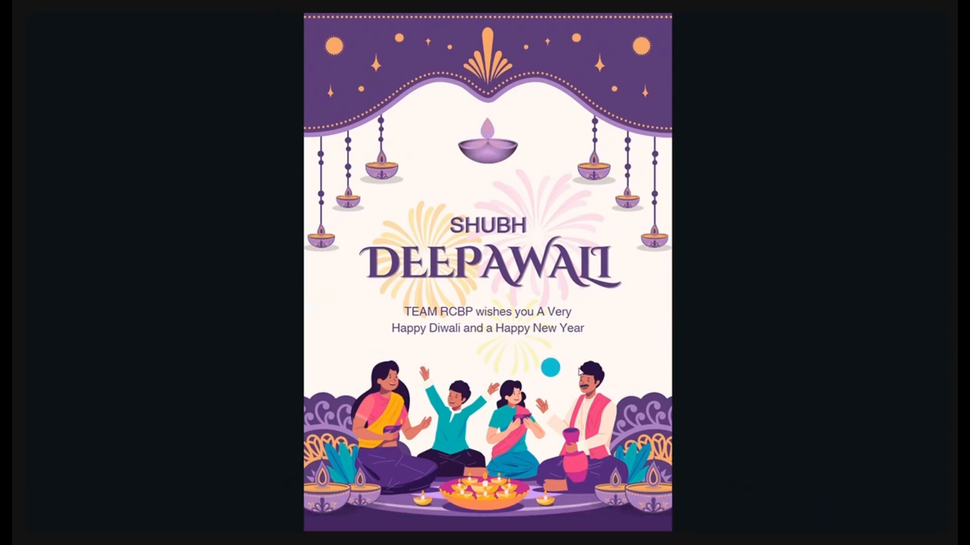
mouse_move(876, 492)
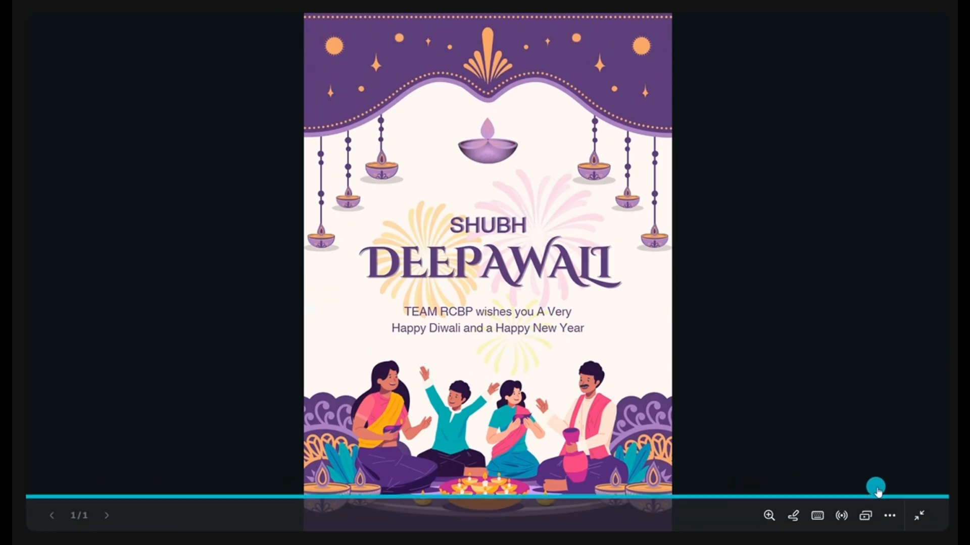
click(918, 518)
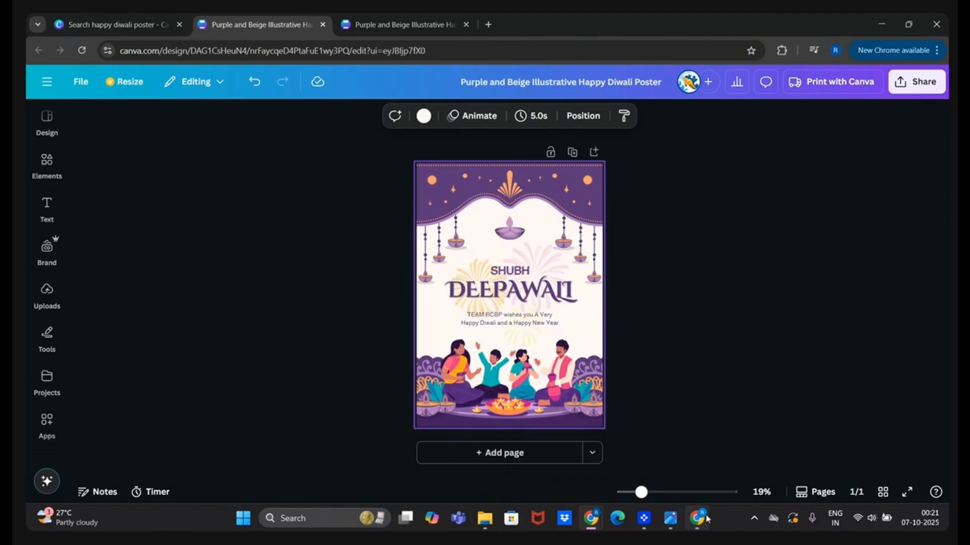
Step: Duplicate the poster page in the page overview and open the copy for editing
click(883, 494)
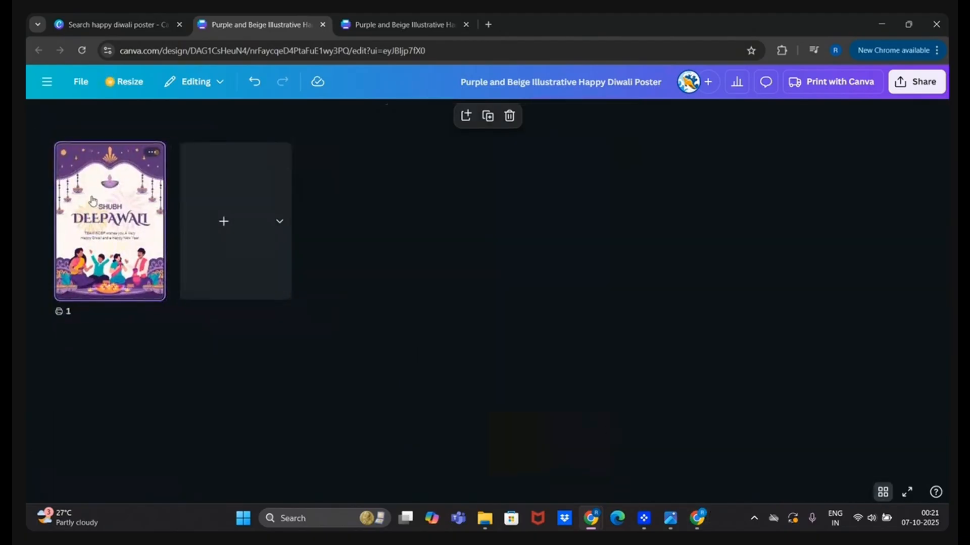
click(487, 115)
double_click(242, 272)
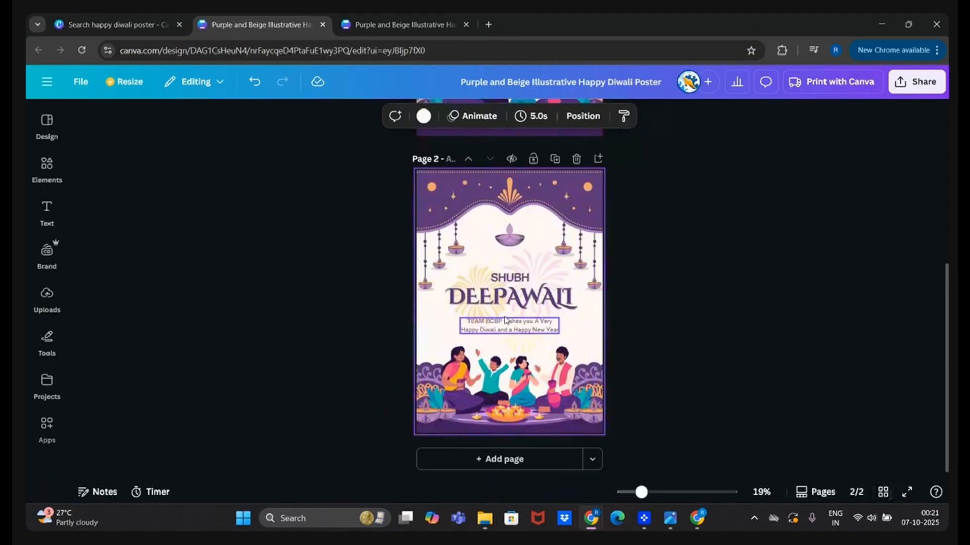
Step: On page 2, replace the greeting's SHUBH with HAPPY and DEEPAWALI with DIWALI, and compare the page with page 1
click(510, 277)
double_click(510, 278)
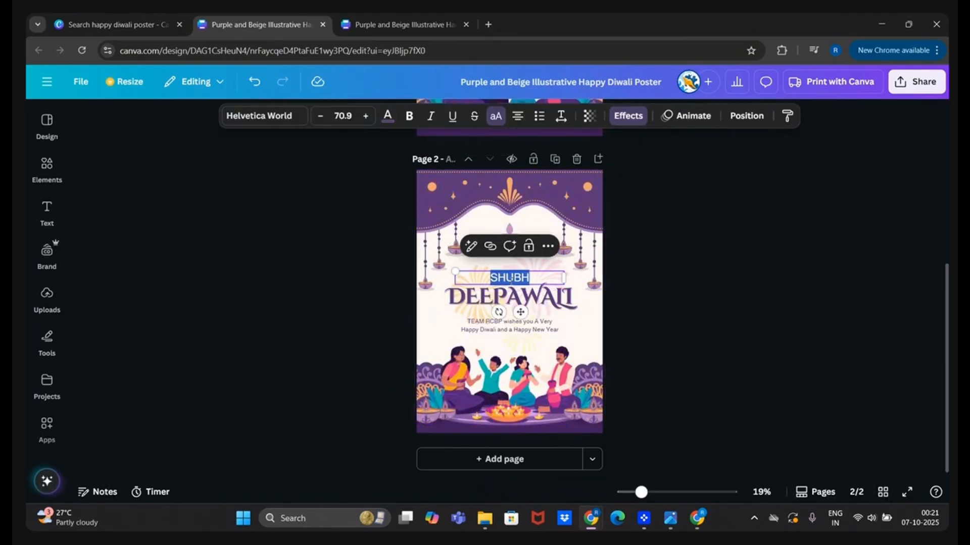
text(HAPPY)
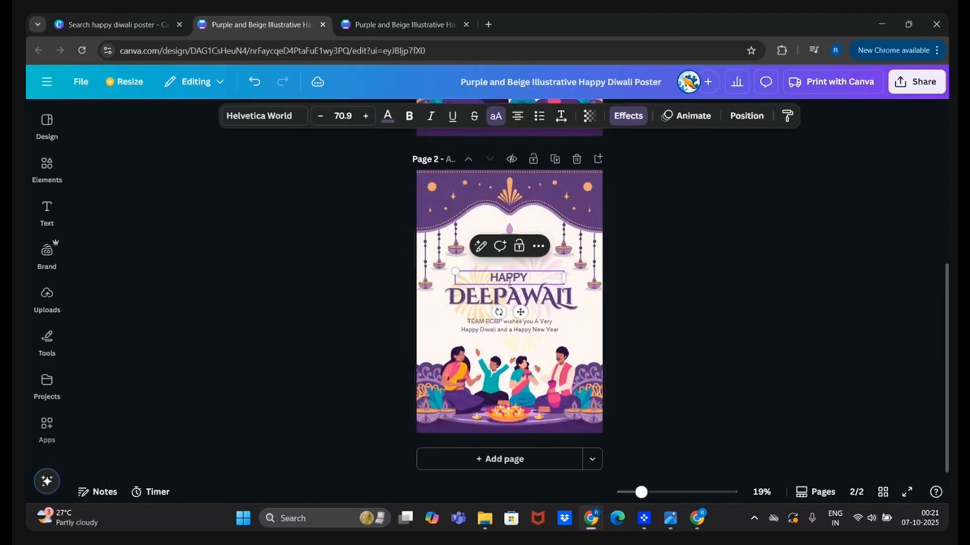
key(BackSpace)
double_click(515, 294)
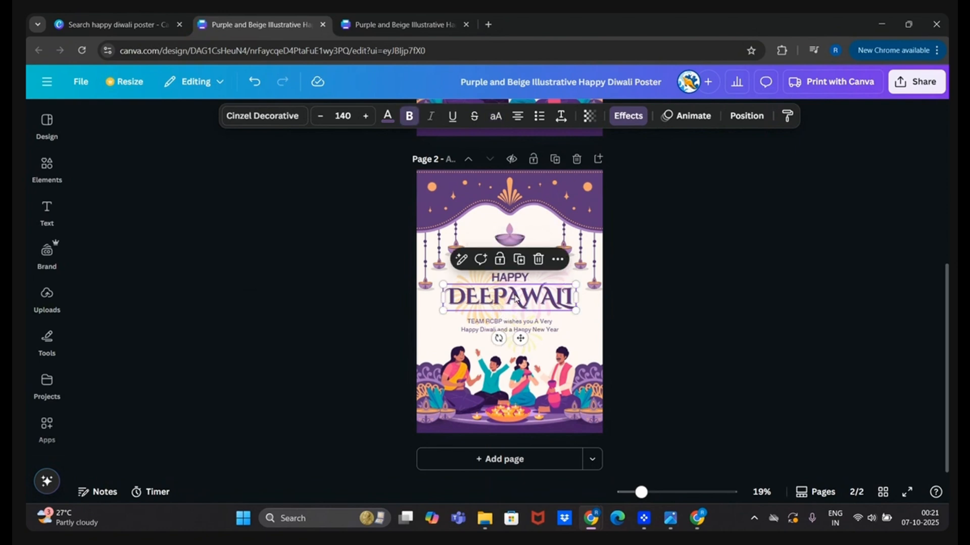
text(DIWALI)
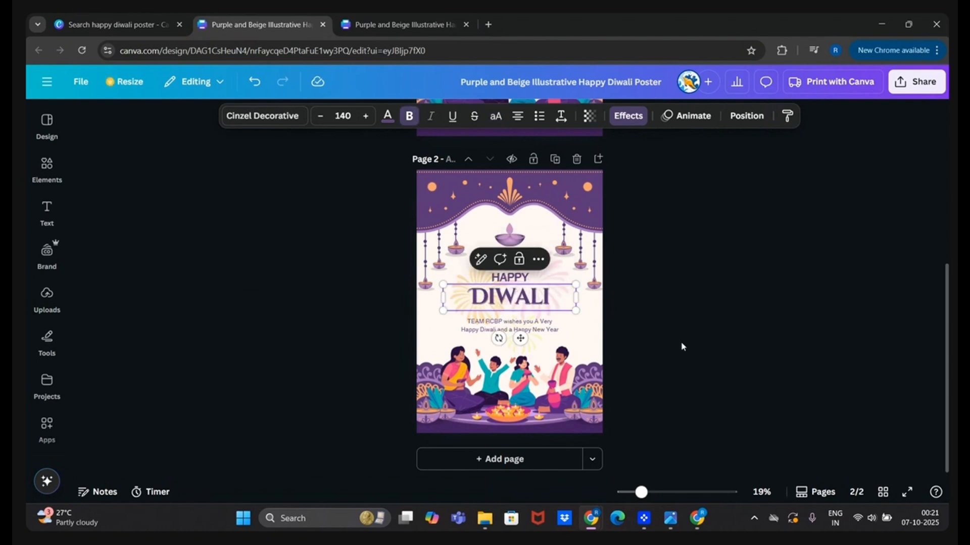
click(681, 347)
scroll(684, 379, up, 5)
scroll(685, 384, down, 2)
scroll(684, 382, up, 2)
scroll(682, 385, down, 5)
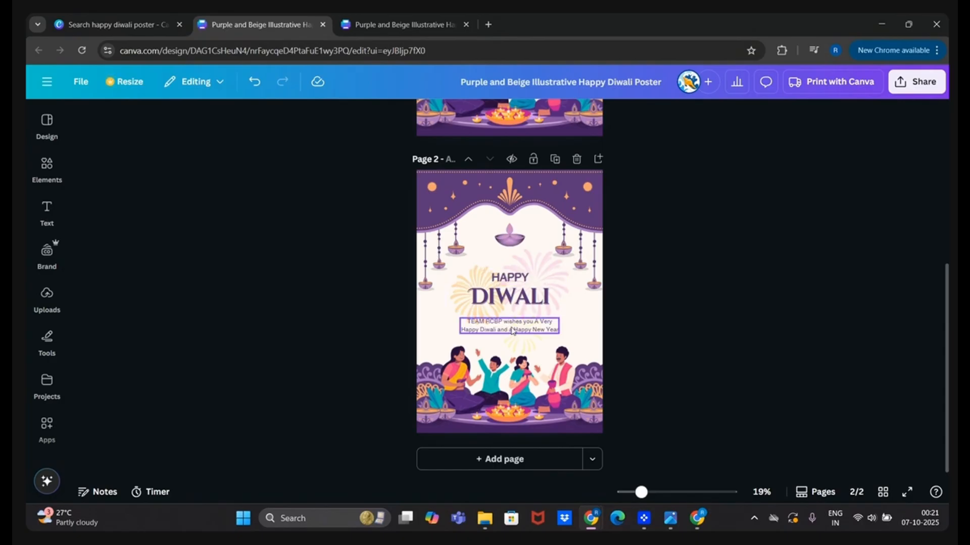
Step: Duplicate the HAPPY DIWALI page and delete the central diya graphic above the greeting on the new page 3
click(879, 489)
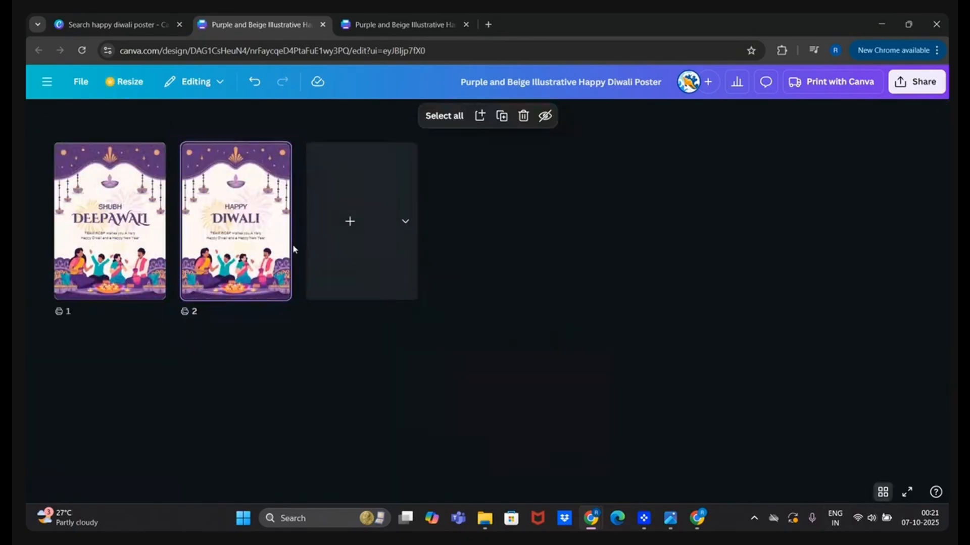
click(502, 116)
double_click(360, 202)
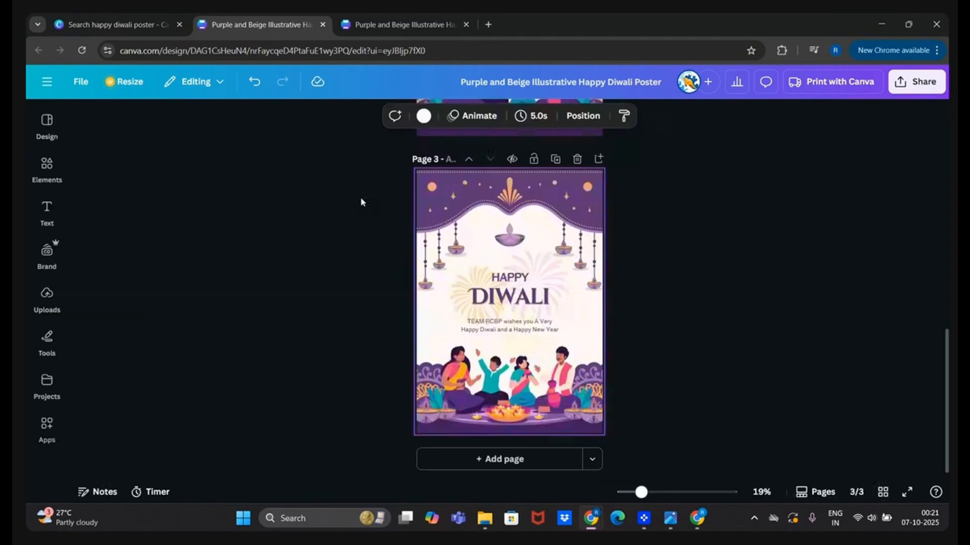
click(523, 245)
click(525, 203)
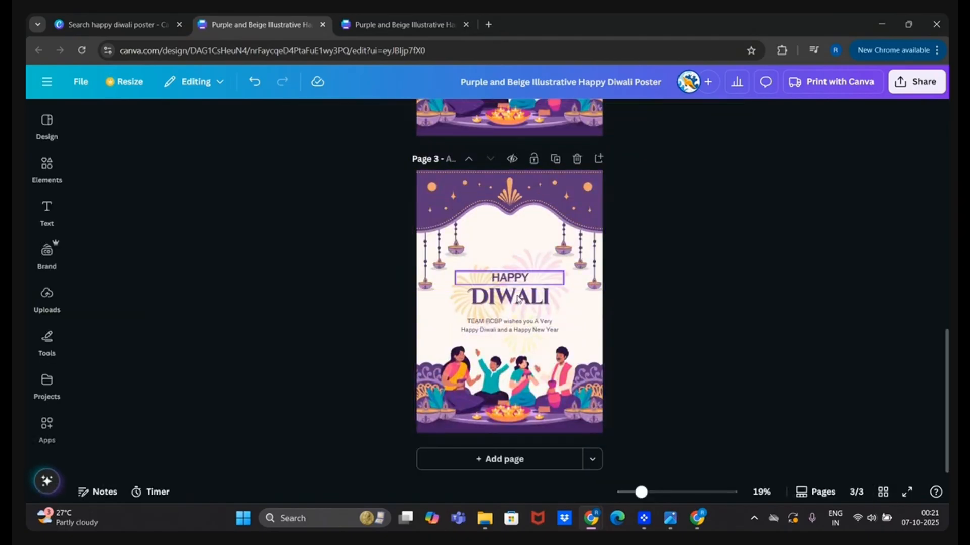
Step: Move HAPPY and DIWALI up beneath the purple arch on page 3, reducing DIWALI to font size 129
click(512, 281)
drag(512, 281, 512, 230)
drag(497, 298, 453, 261)
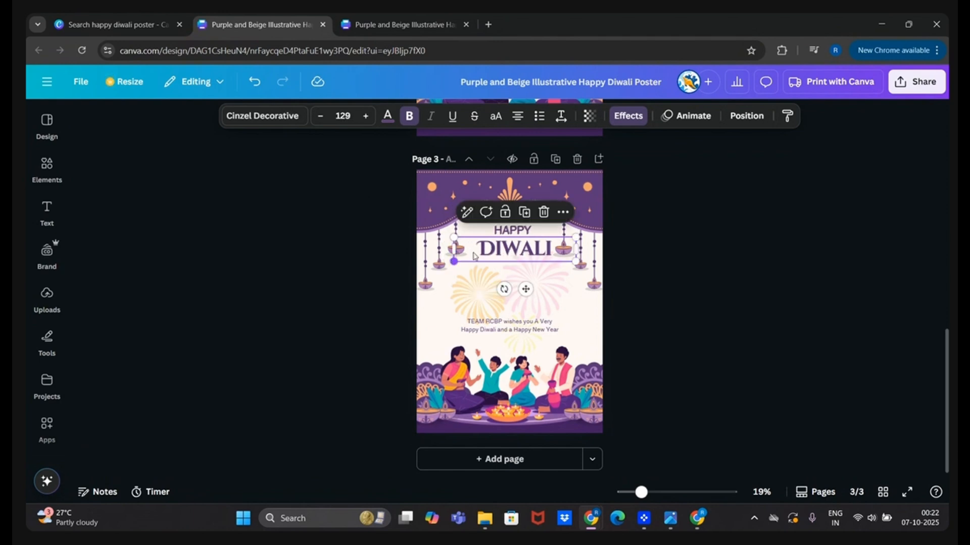
drag(524, 289, 514, 289)
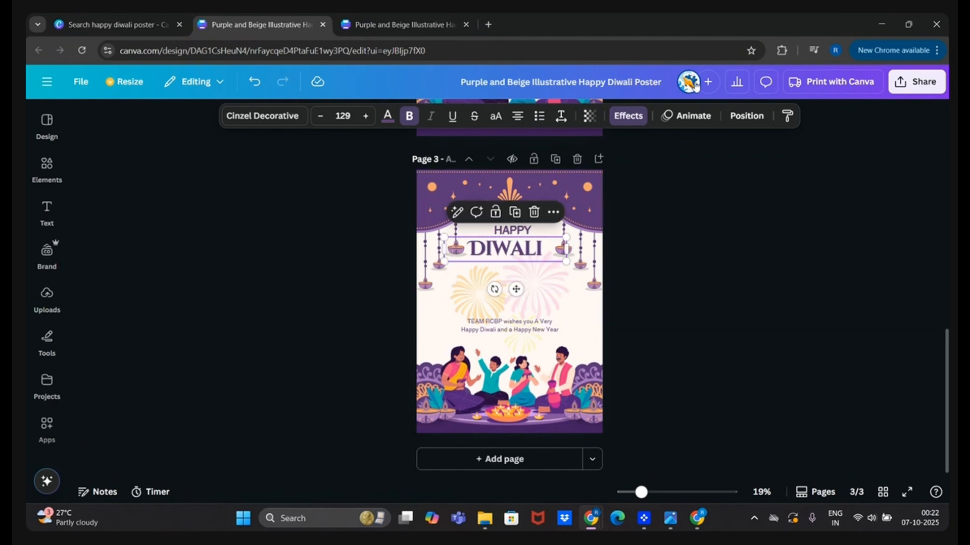
Step: Centre the DIWALI and HAPPY text boxes horizontally on page 3
click(747, 115)
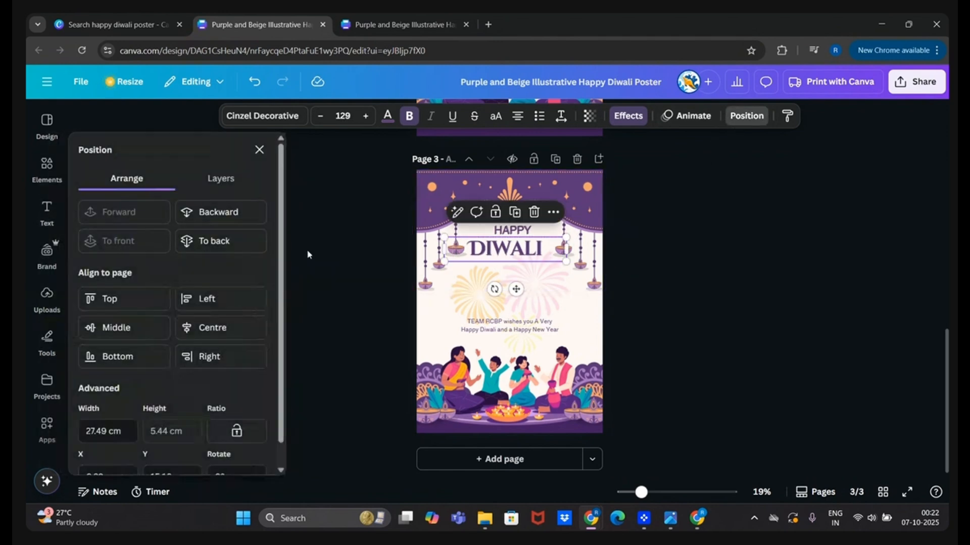
click(186, 330)
click(517, 234)
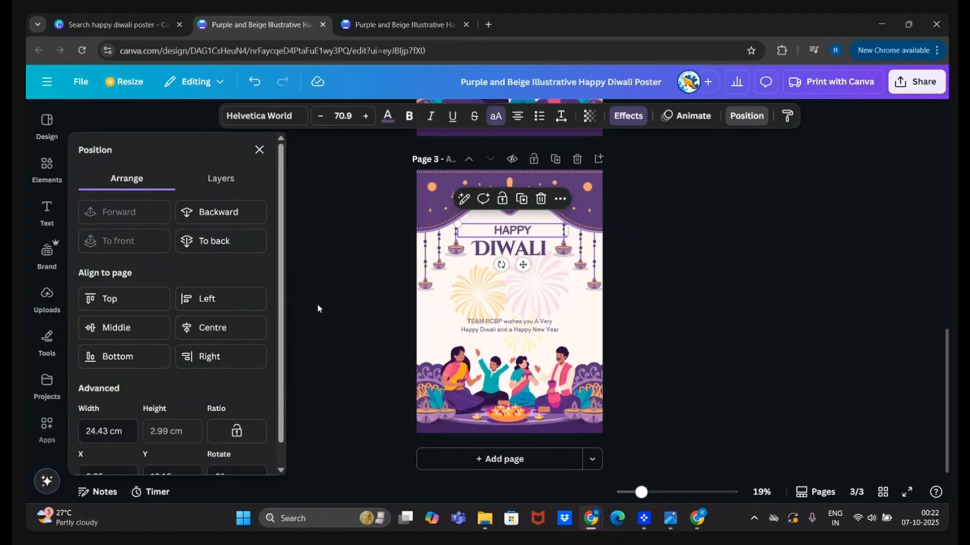
click(237, 328)
Step: Replace page 3's message with "Team RCBP invites you to celebrate this diwali with new souls" and move it up directly beneath DIWALI
click(512, 323)
mouse_move(513, 322)
mouse_down()
mouse_move(513, 269)
mouse_move(517, 322)
mouse_up()
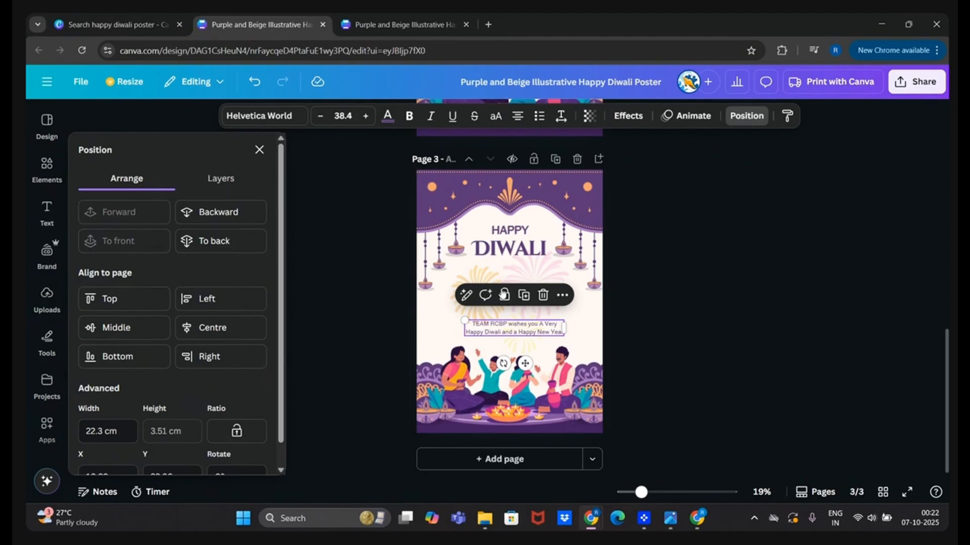
double_click(536, 324)
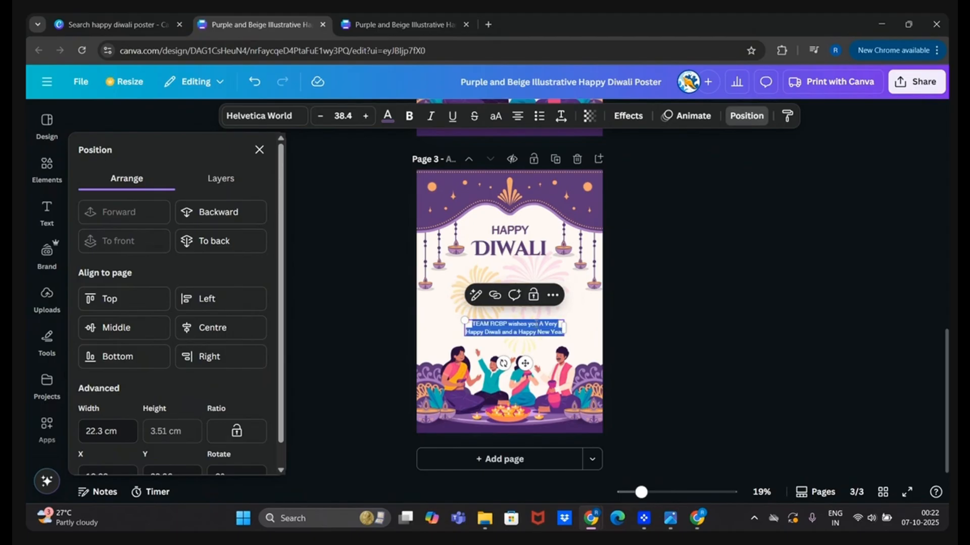
key(BackSpace)
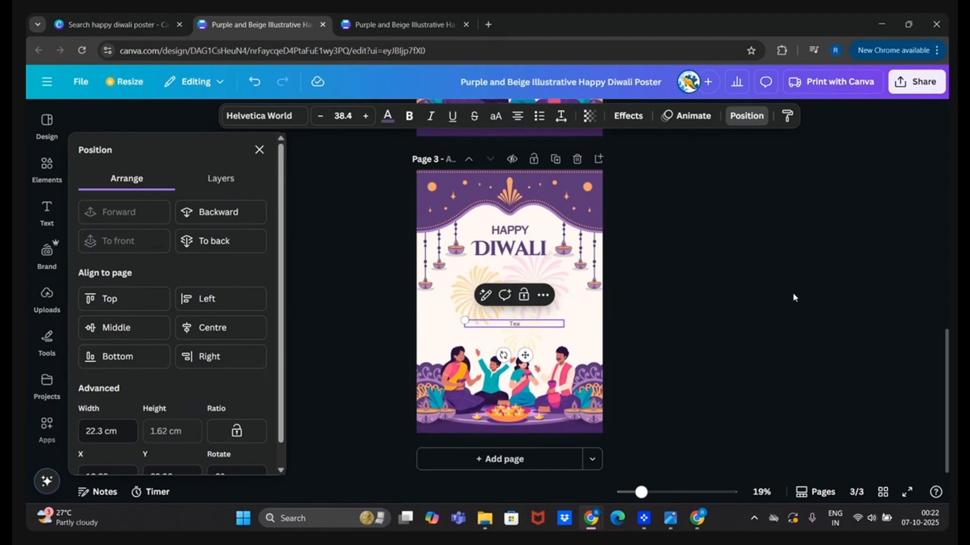
text(Team RCH)
key(BackSpace)
key(BackSpace)
text(BP invites you to celebrate this diwali w)
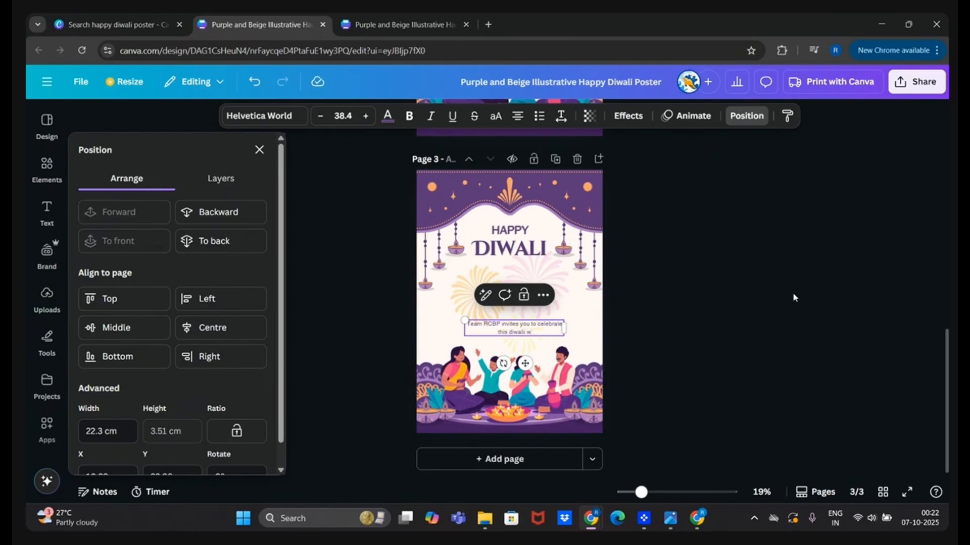
text(ith new souls)
drag(525, 363, 529, 309)
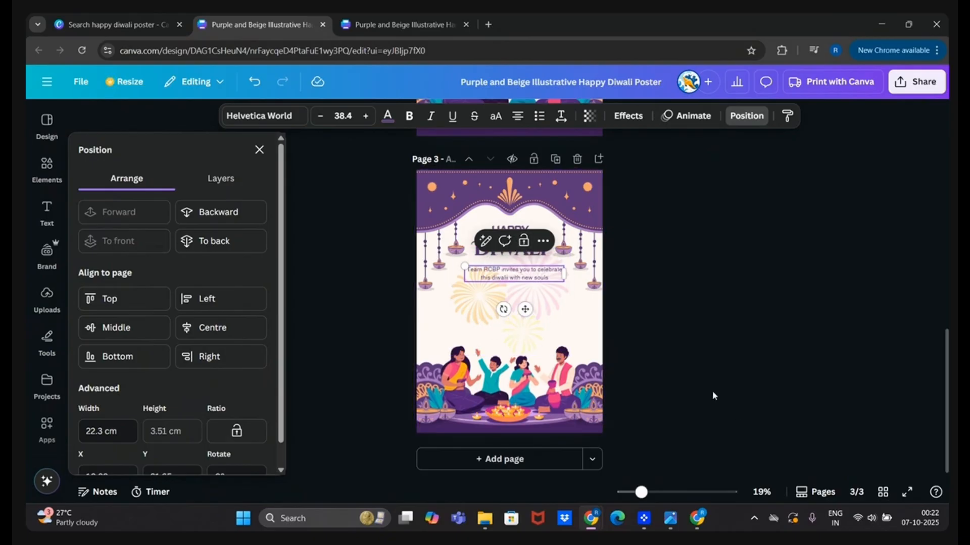
Step: Duplicate the invitation text, place the copy just below it and change its wording to "Date: 22nd october, 2025"
key(Escape)
click(552, 332)
click(520, 275)
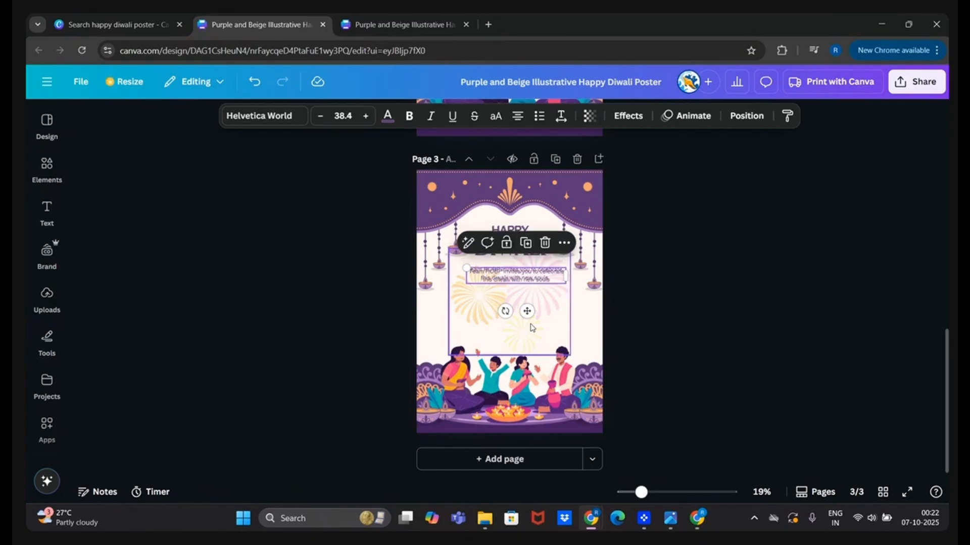
drag(525, 309, 525, 339)
double_click(520, 305)
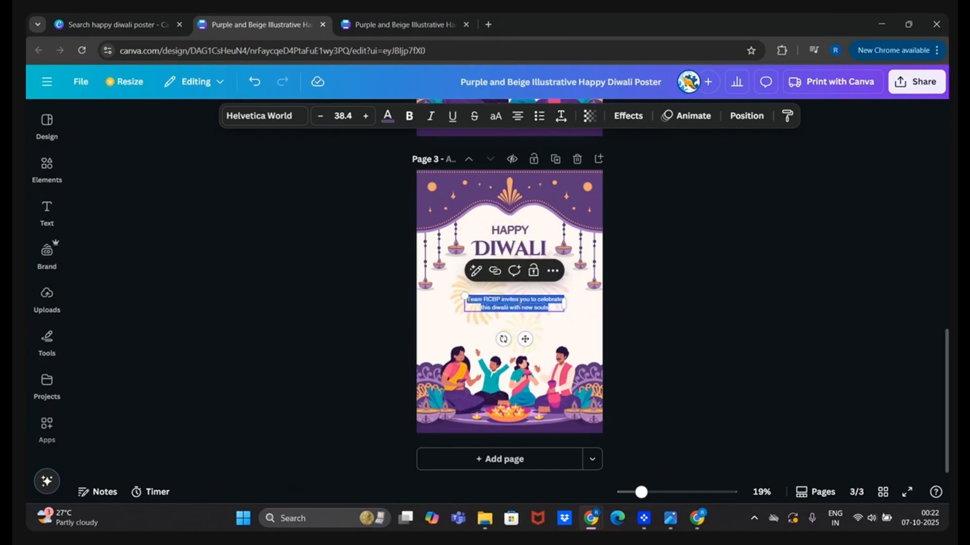
text(Date: 22)
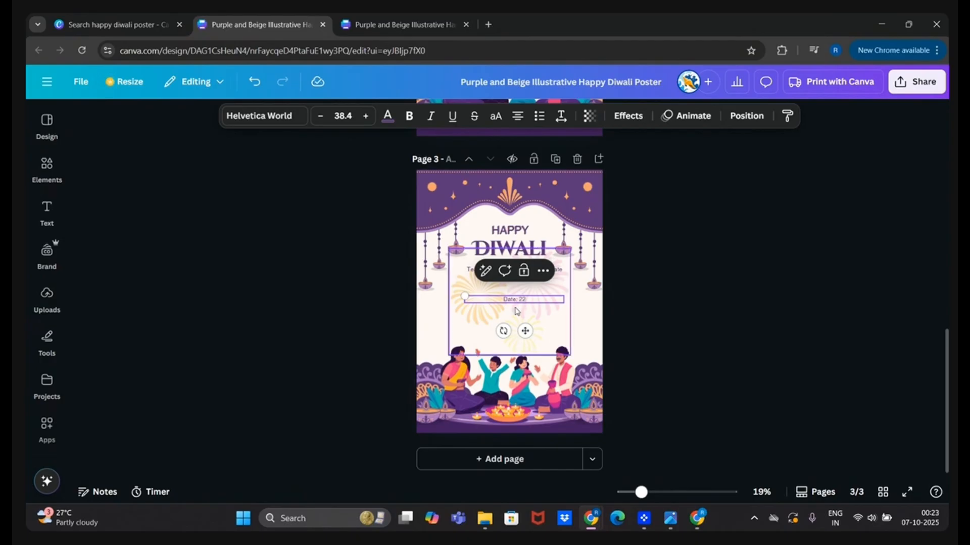
text(nd october, 2025)
key(BackSpace)
text(25)
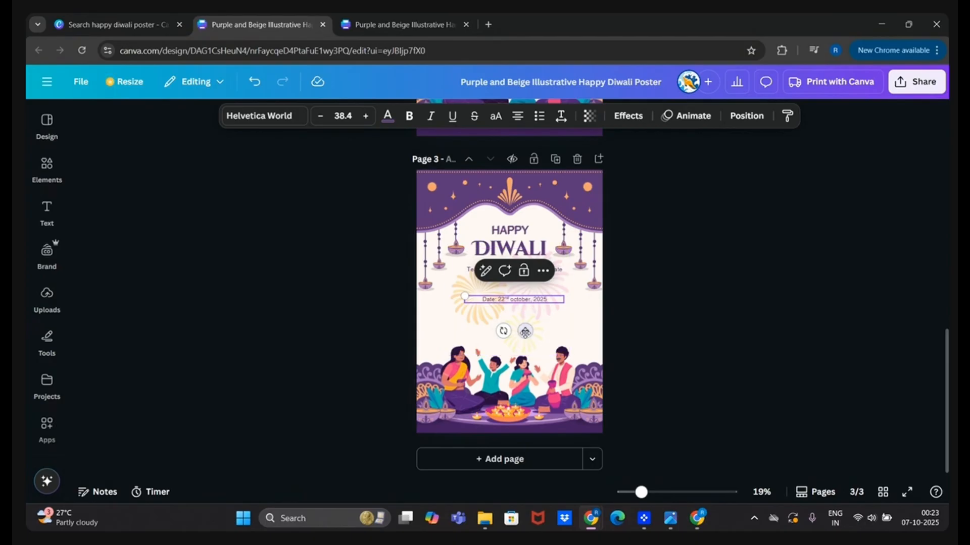
click(673, 332)
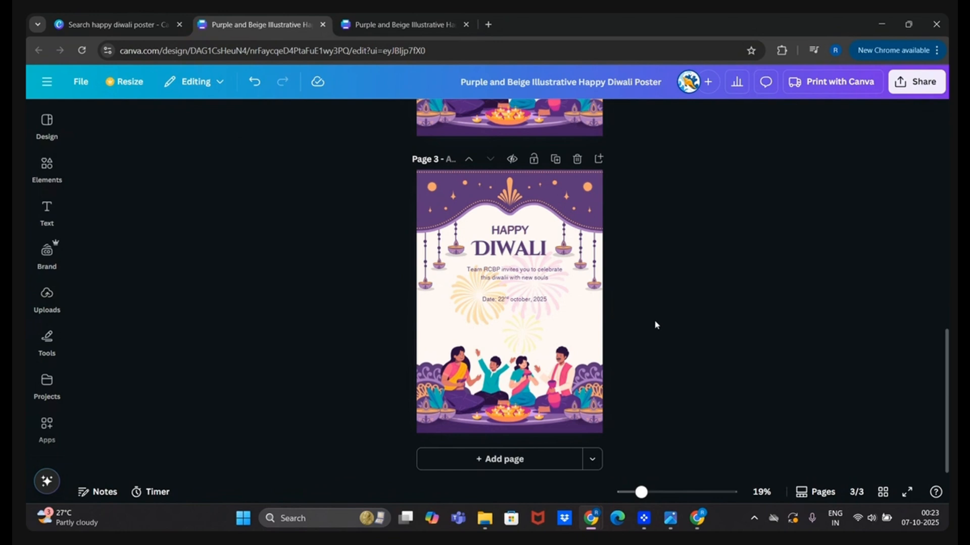
Step: Delete the date line, remove pages 3 and 2 in the page overview, and reopen page 1 for editing
click(529, 299)
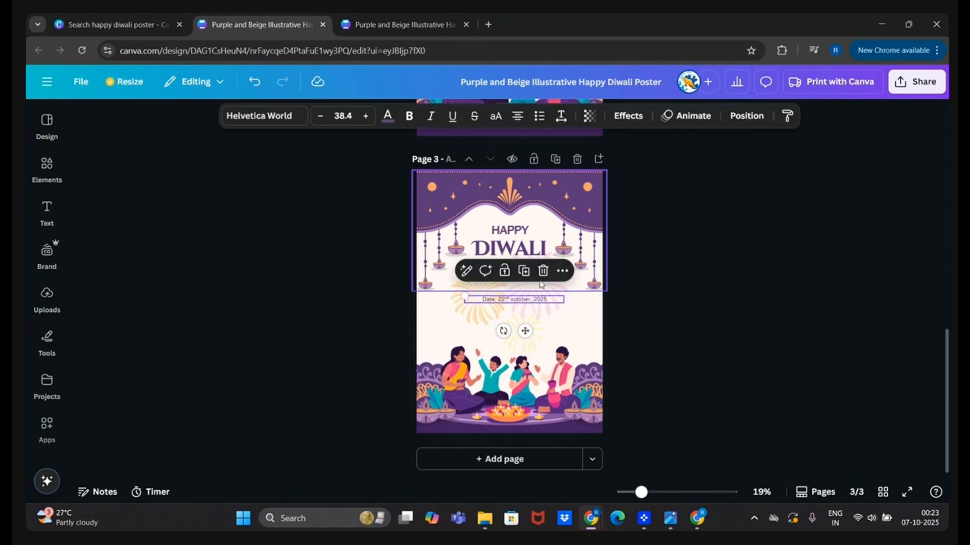
click(542, 271)
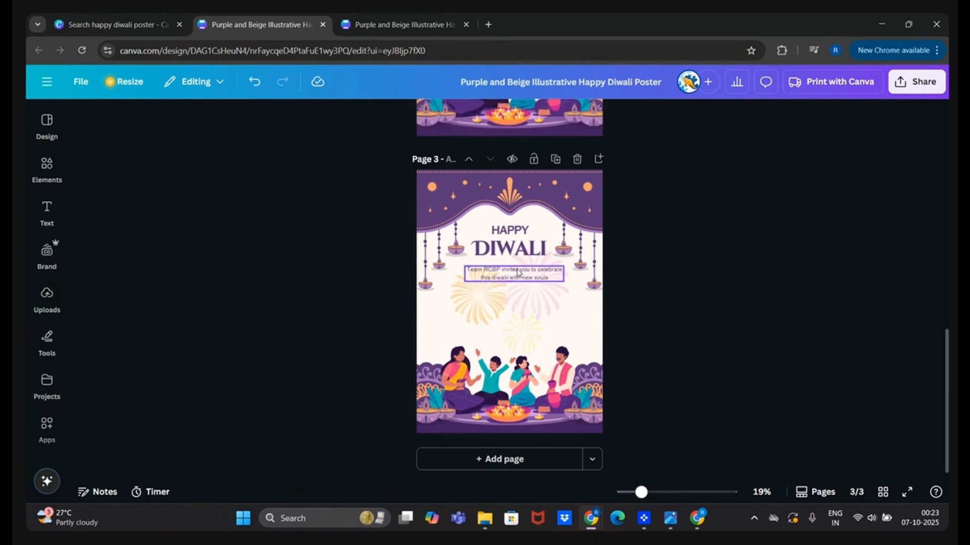
click(883, 492)
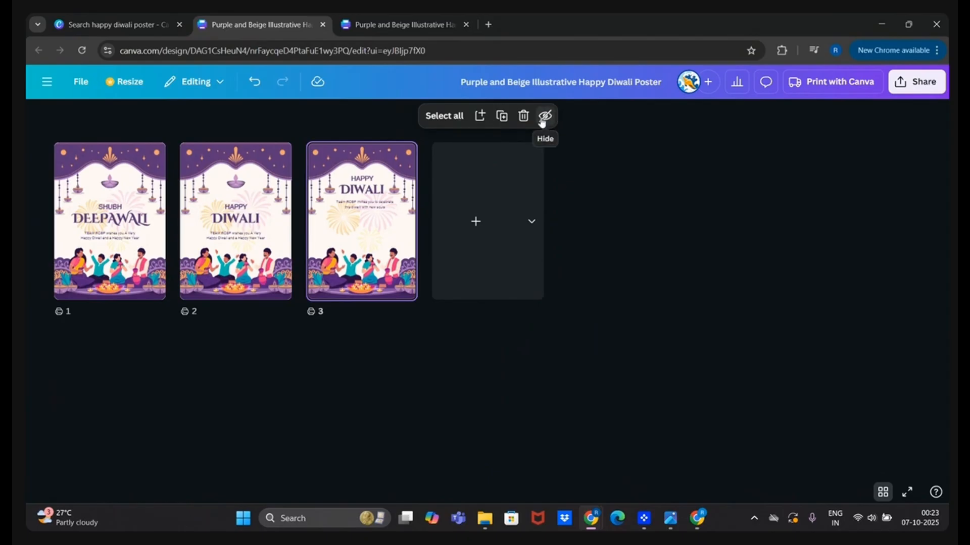
click(523, 115)
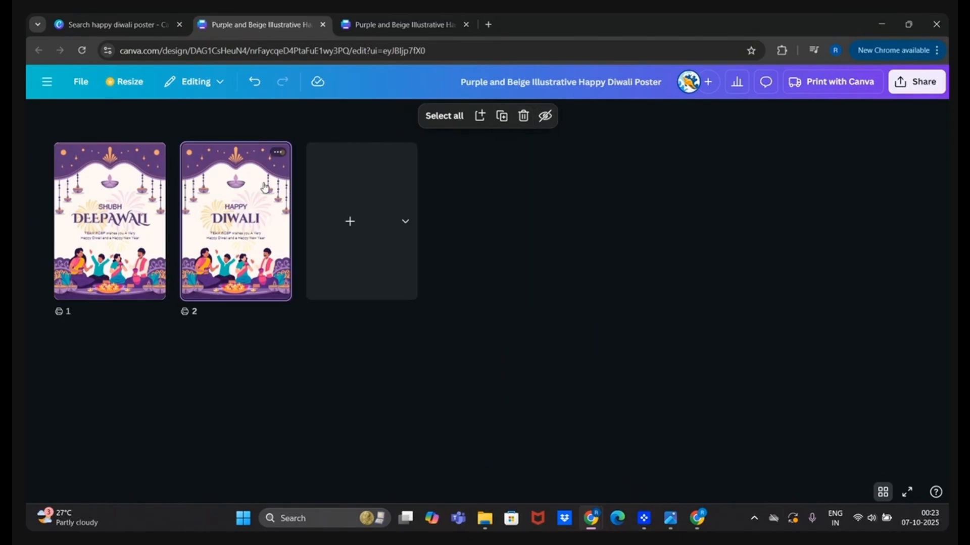
click(523, 116)
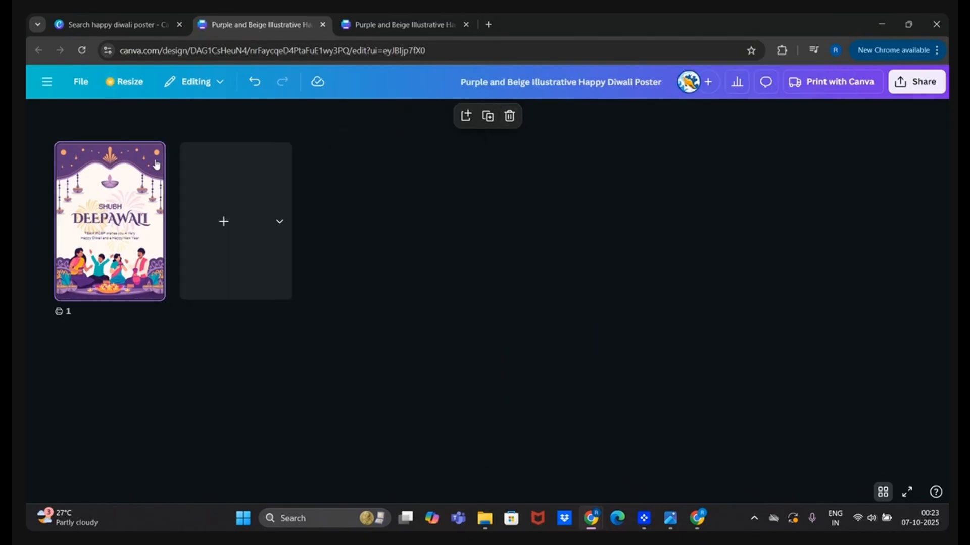
double_click(126, 169)
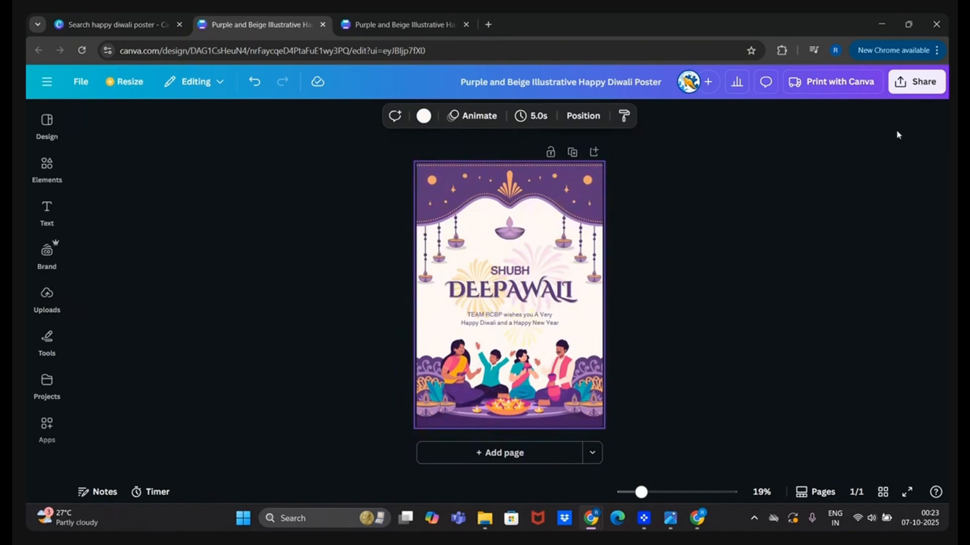
Step: Compare the download file types, including PDF Standard, and download the Diwali poster as a PNG
click(916, 81)
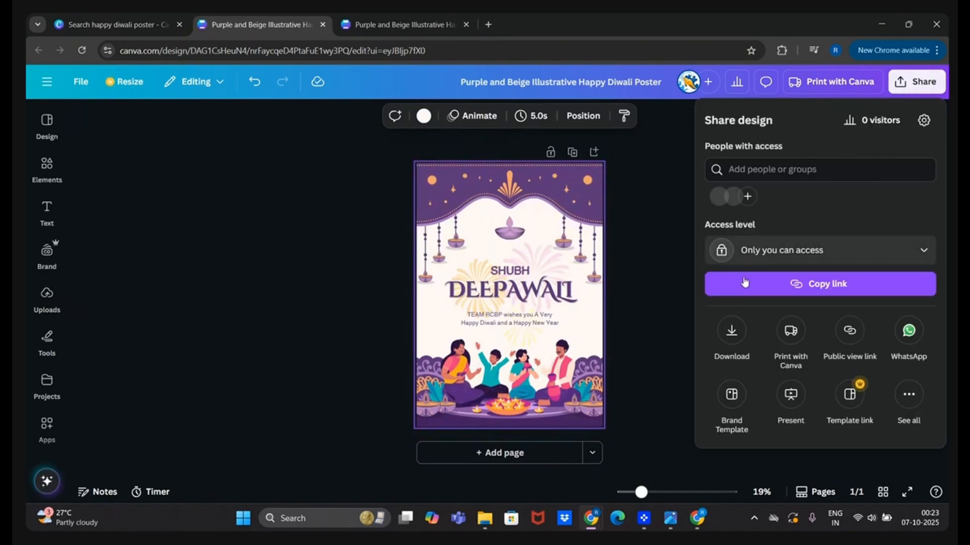
click(731, 330)
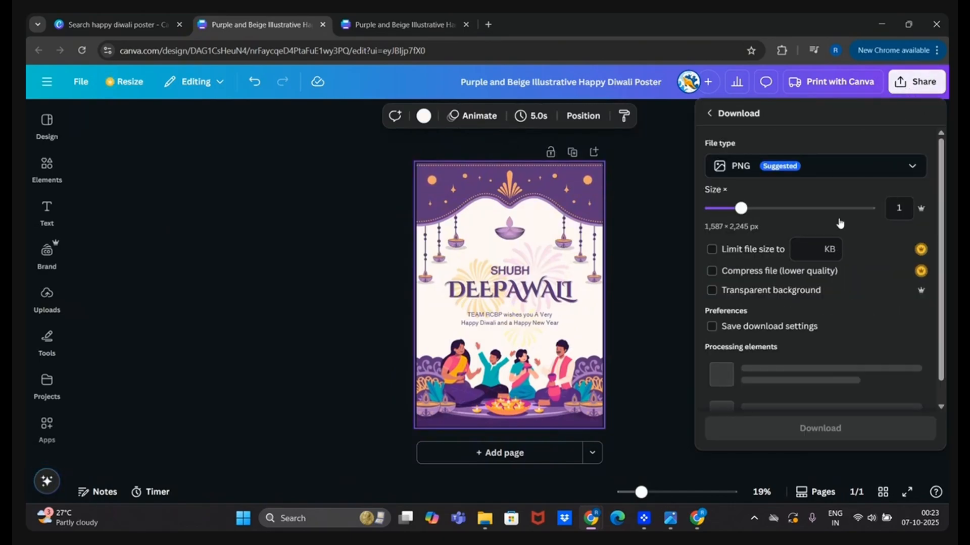
click(842, 177)
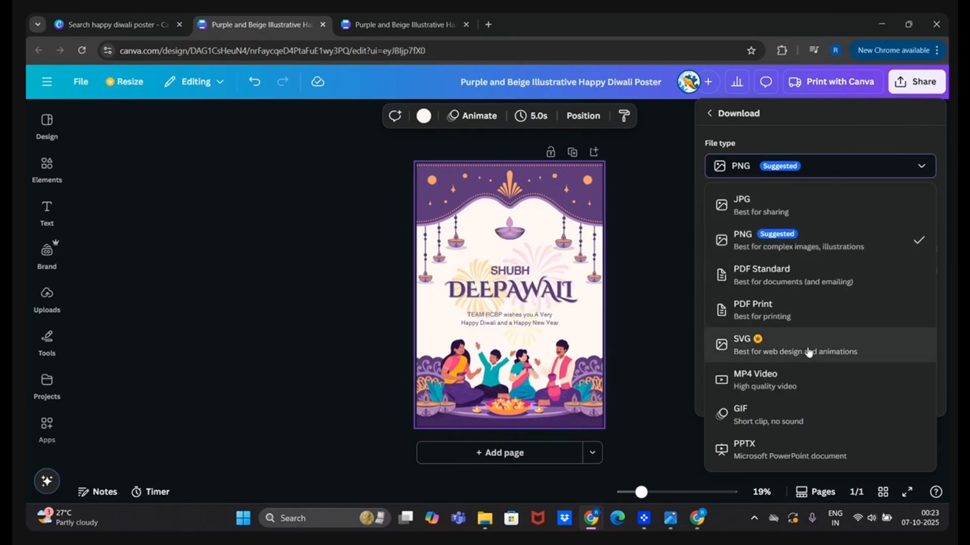
click(786, 245)
click(833, 174)
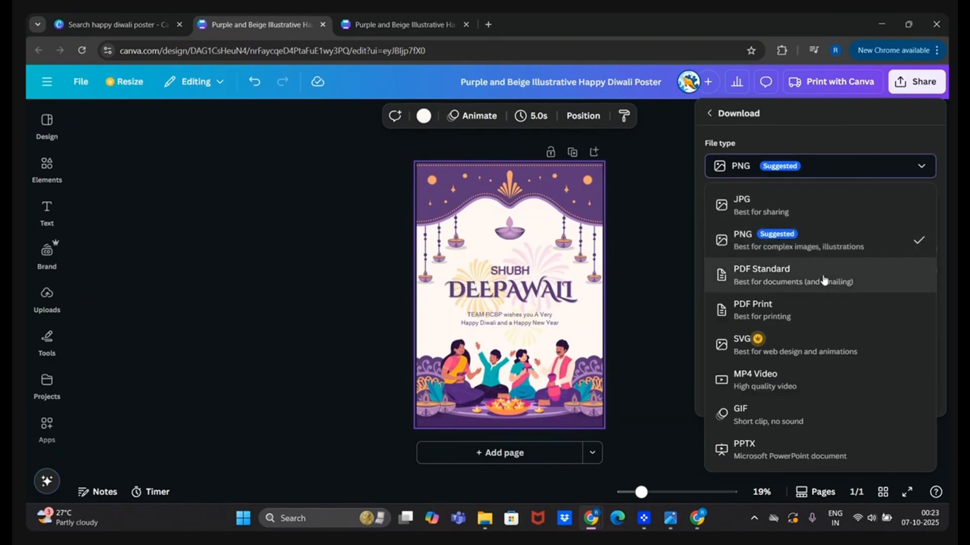
click(824, 280)
click(832, 176)
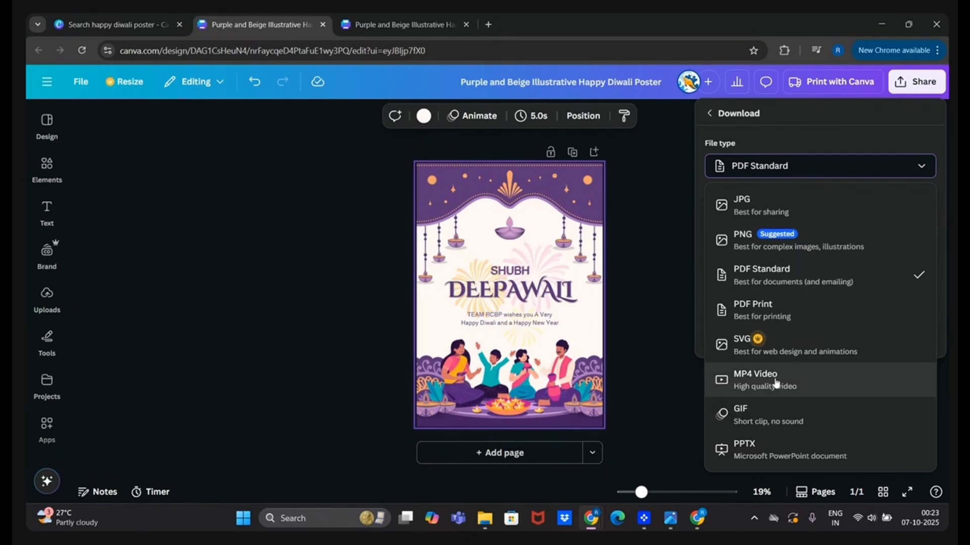
click(813, 247)
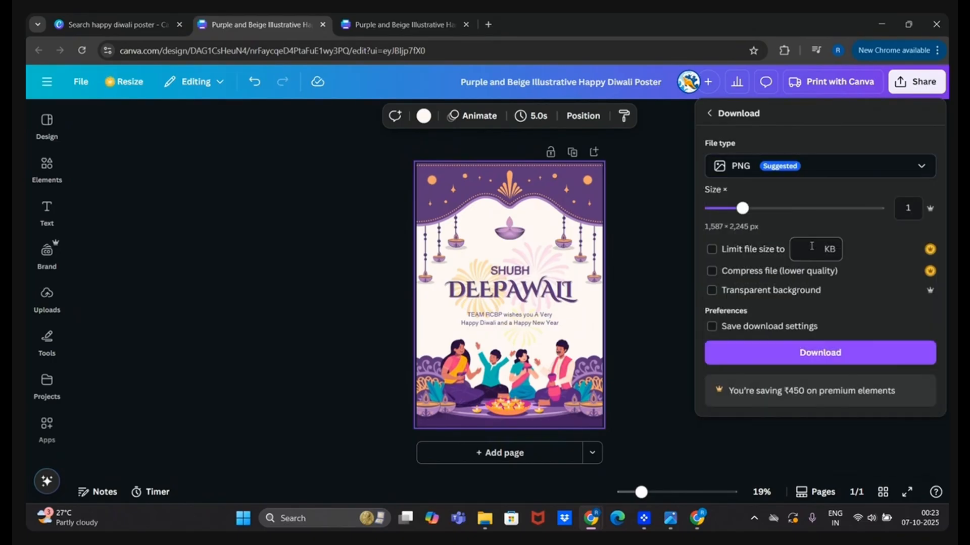
click(784, 360)
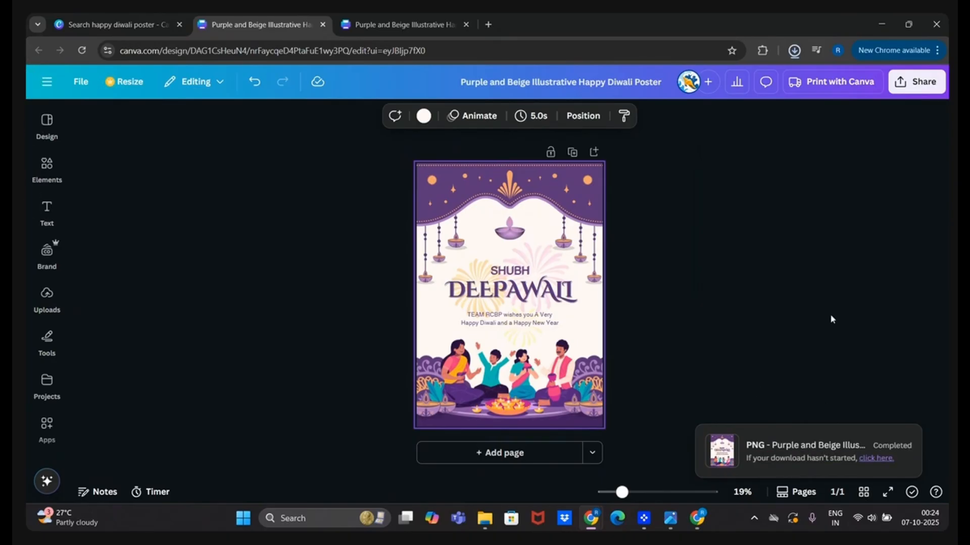
click(868, 458)
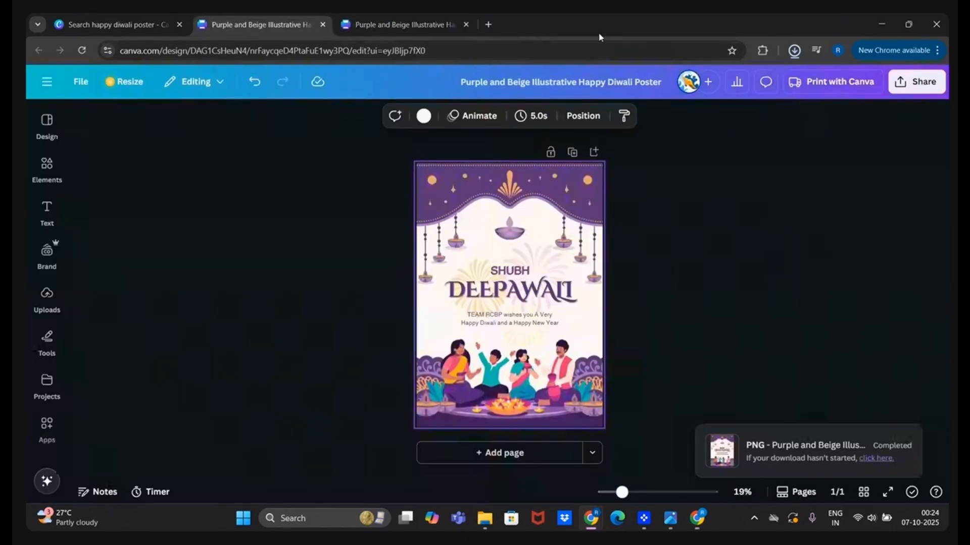
Step: Open the downloaded "Purple and Beige Illustrative Happy Diwali Poster.png" in the image viewer at full window size, inspect it and close it
click(794, 50)
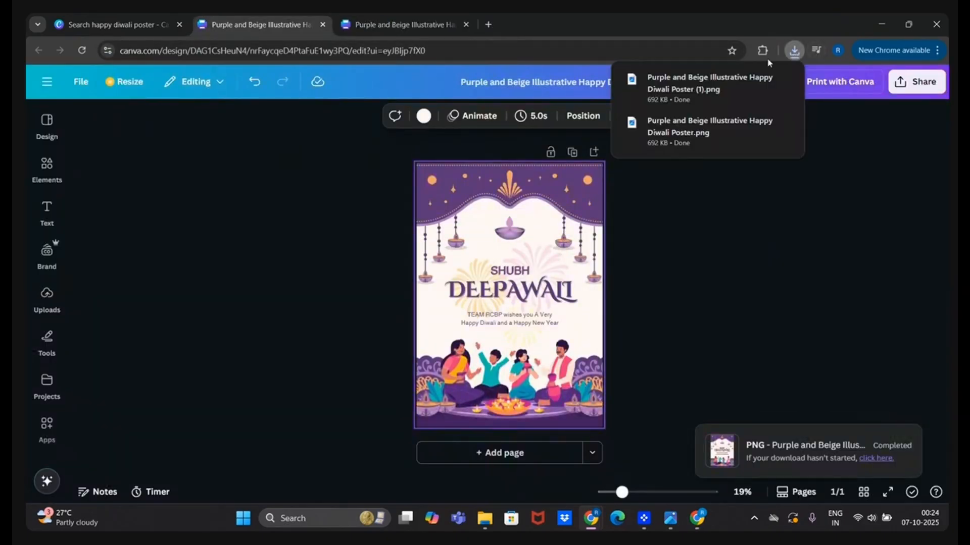
click(654, 126)
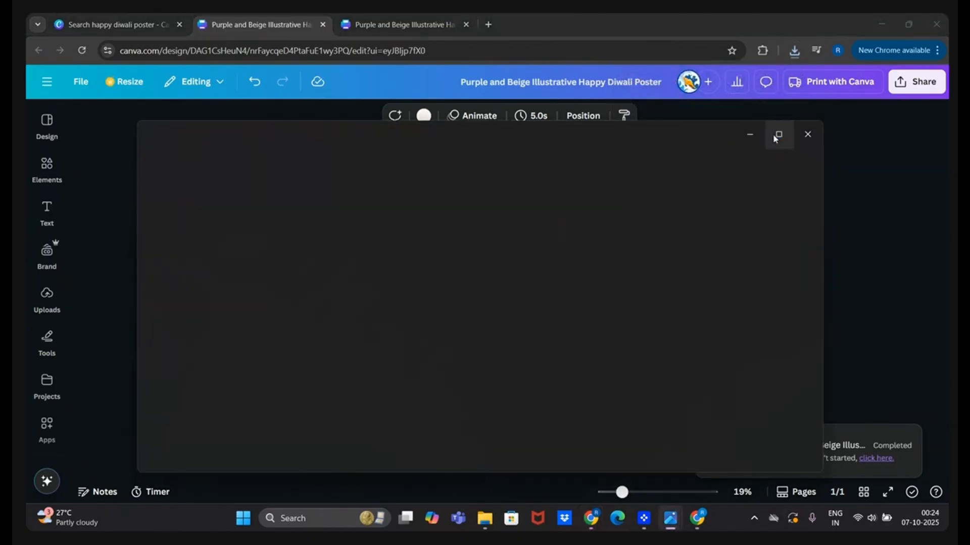
click(777, 135)
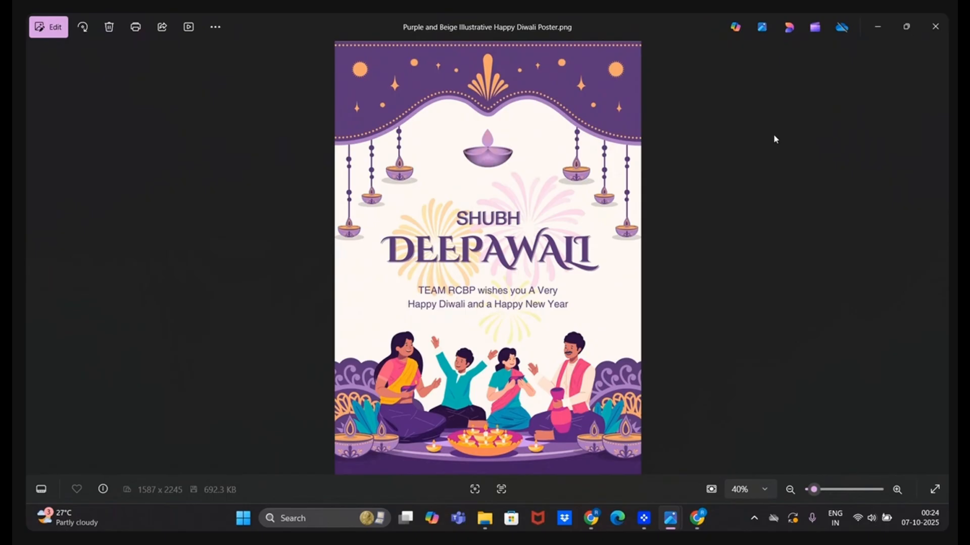
scroll(773, 135, up, 1)
click(934, 26)
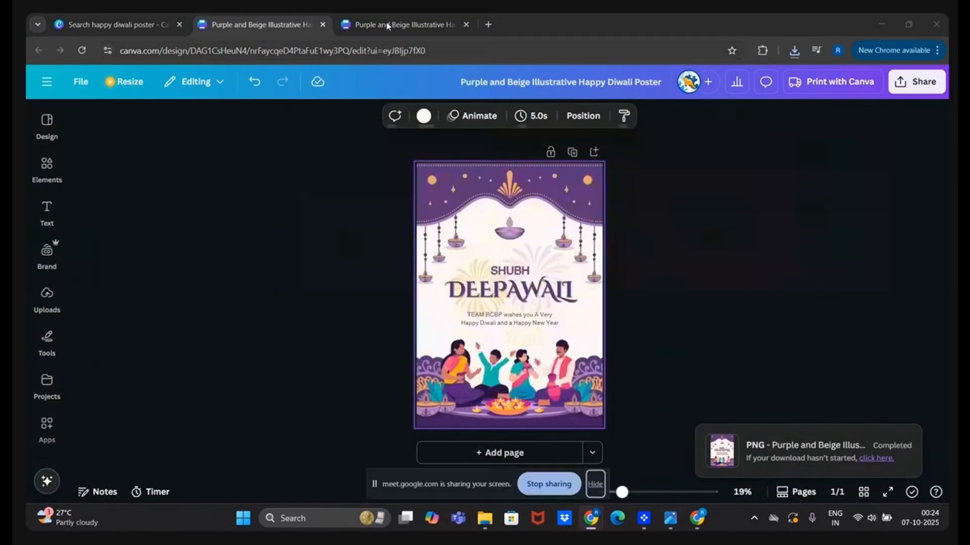
Step: Return to the Diwali template search page, close the template preview and clear the "happy diwali poster" search
click(111, 24)
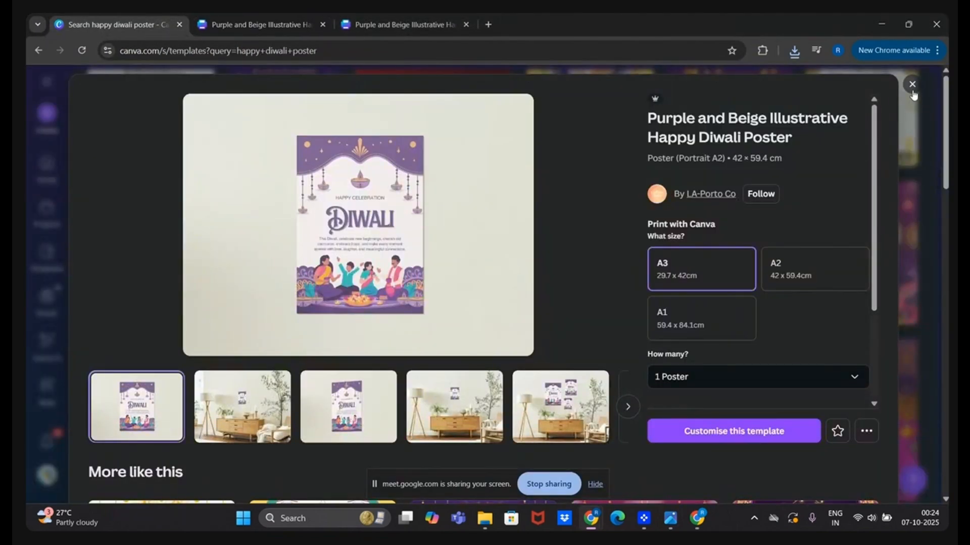
click(912, 84)
scroll(398, 241, up, 5)
scroll(397, 241, up, 8)
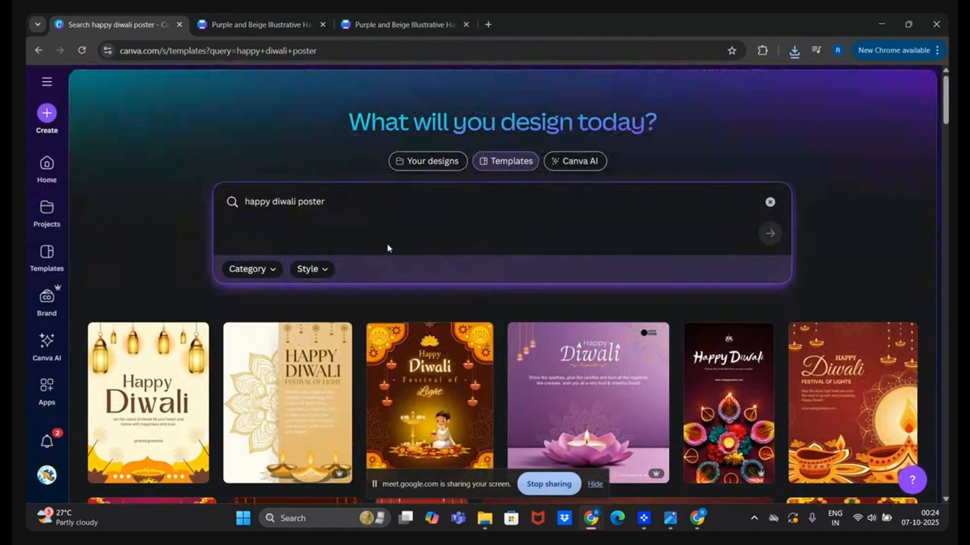
click(769, 202)
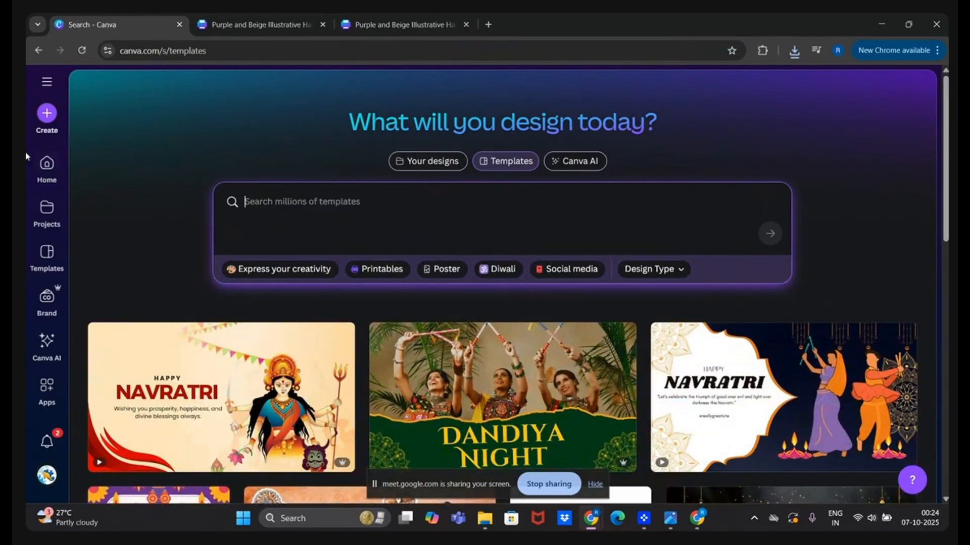
Step: Create a new Instagram Post (4:5) design from the home page and apply the recently used Halloween Party template
click(47, 164)
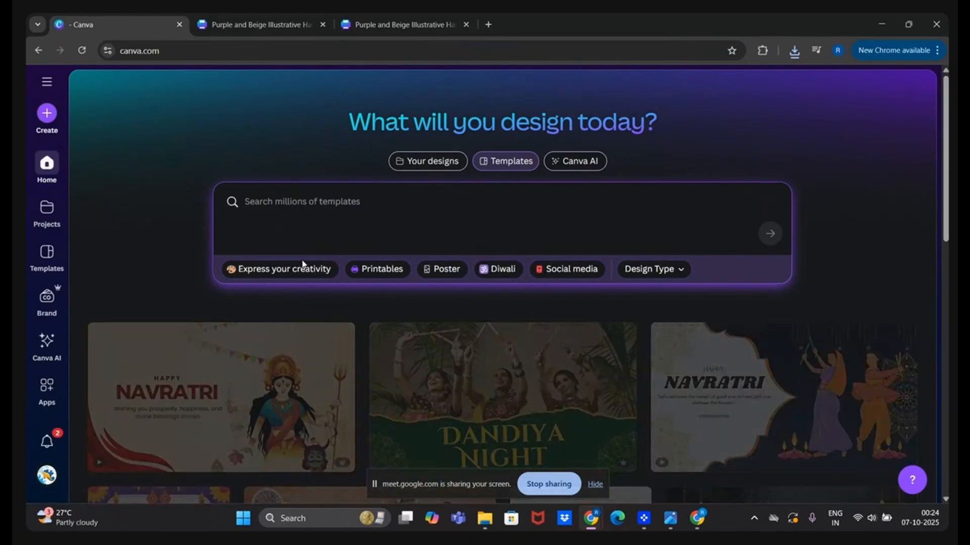
click(128, 285)
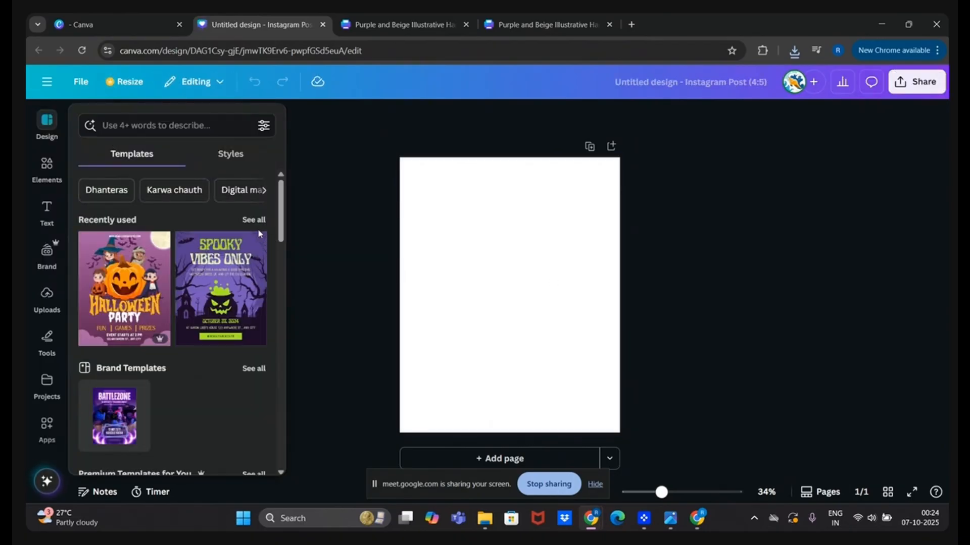
click(143, 268)
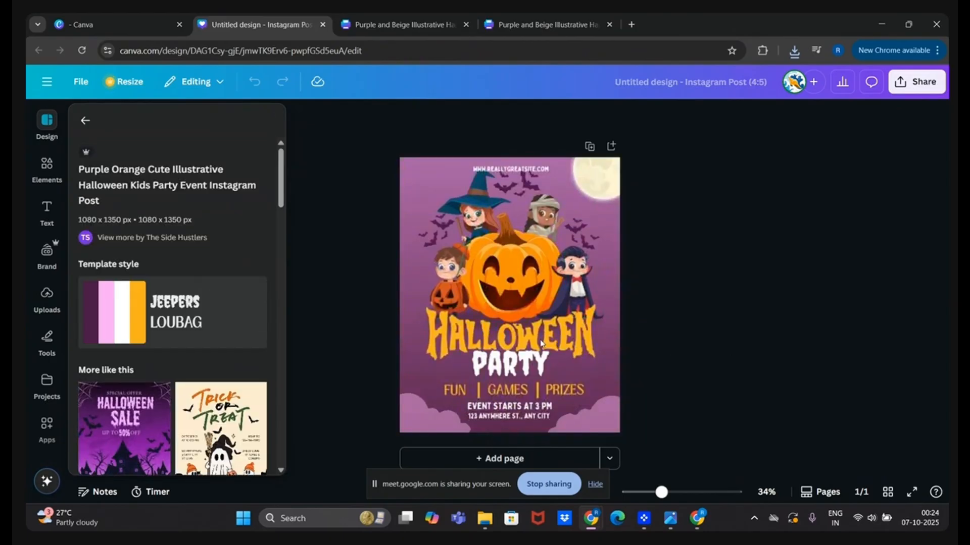
Step: Delete the website line above the witch and change the poster's address line to "RCITY MALL, GHATKOPAR"
click(525, 185)
click(529, 170)
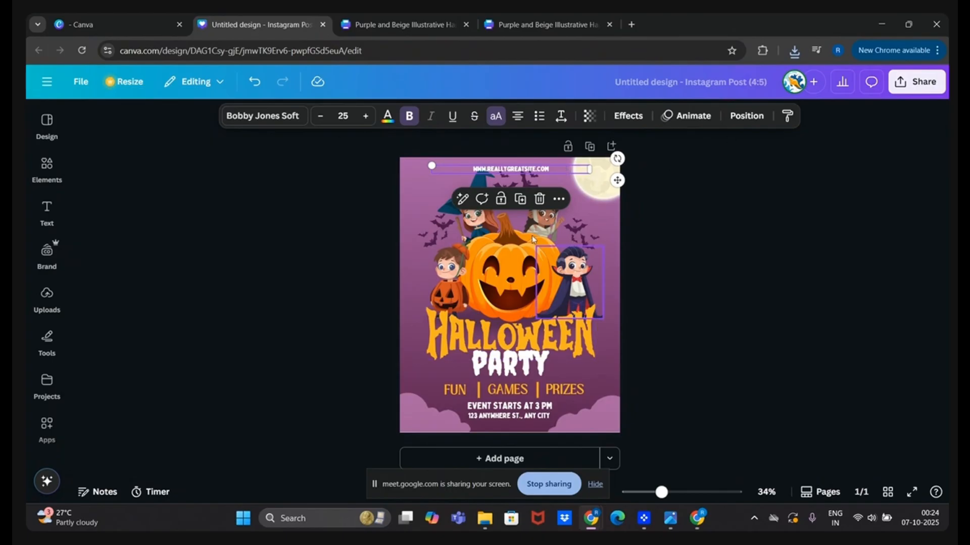
click(539, 201)
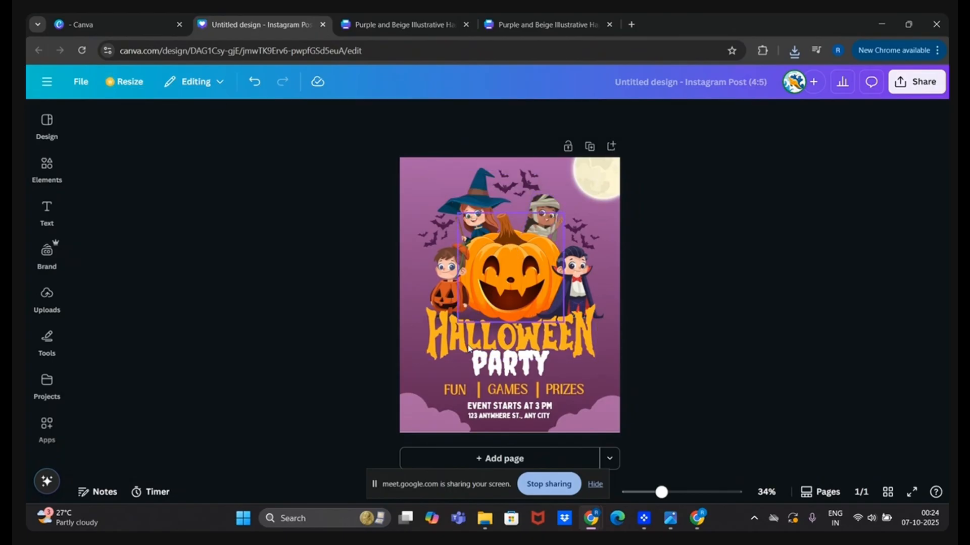
double_click(500, 418)
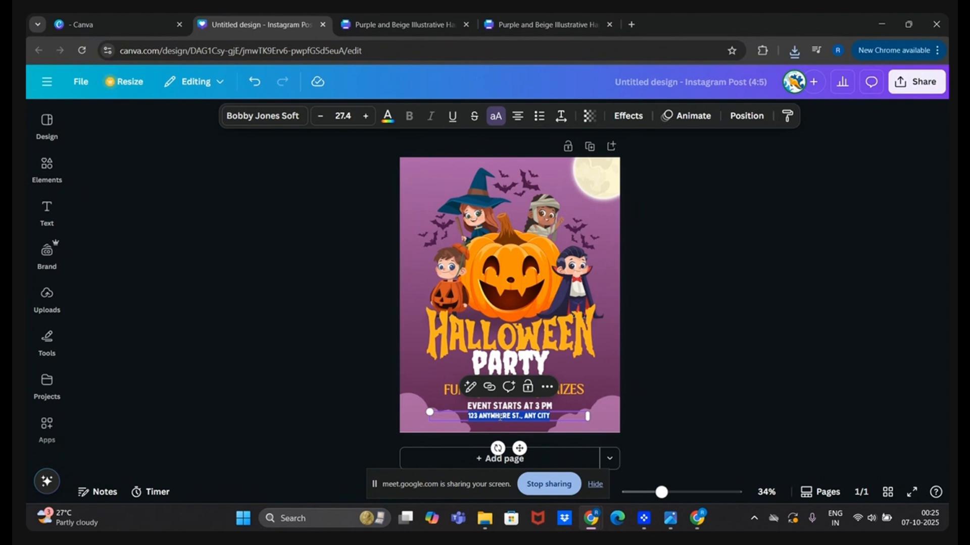
text(R CITY MALL, GHATKOPAR)
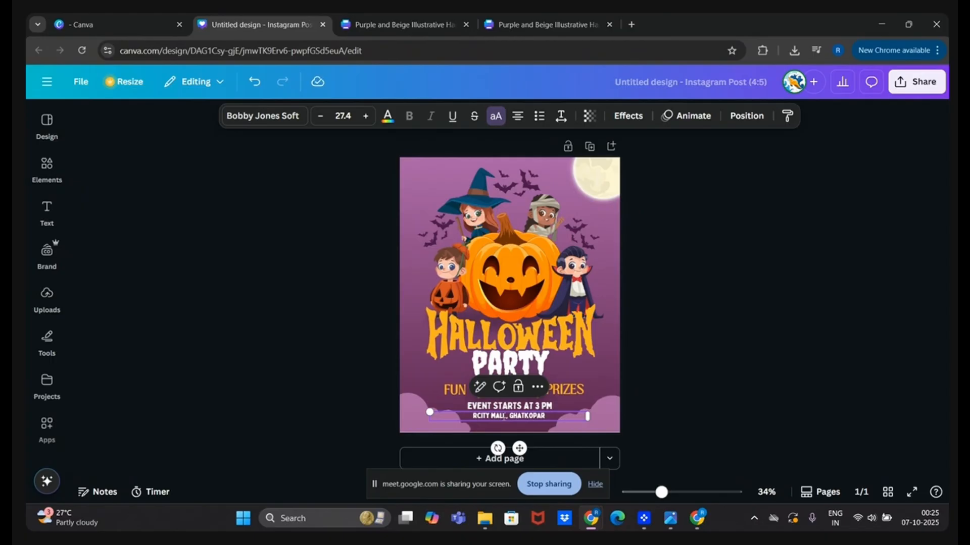
Step: Replace the event time line above the venue with "25th OCTOBER, 2025 | 7:00 OM"
click(547, 406)
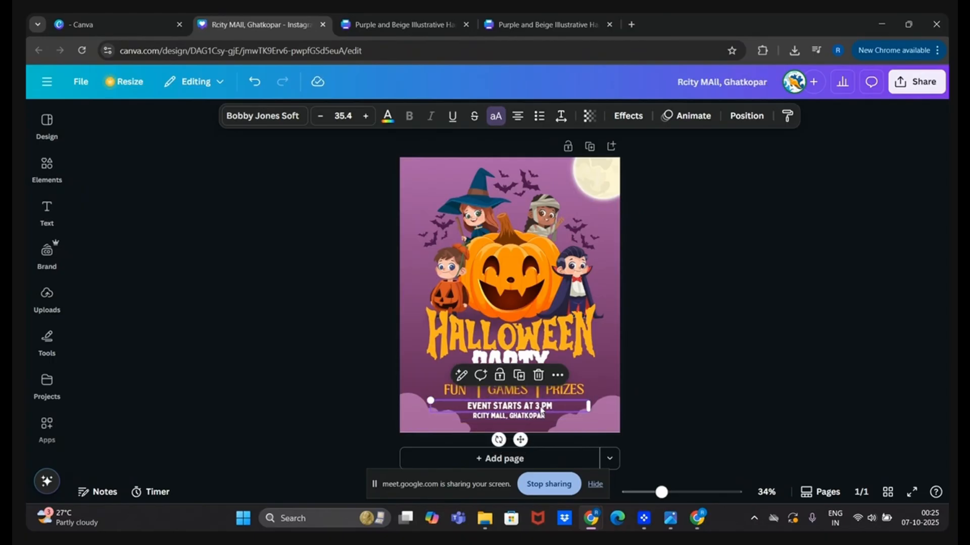
click(548, 406)
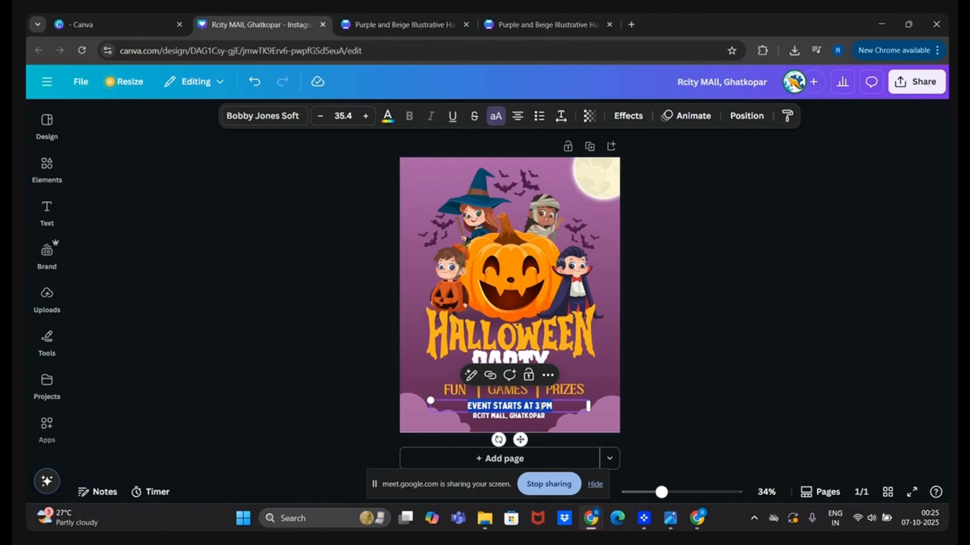
key(BackSpace)
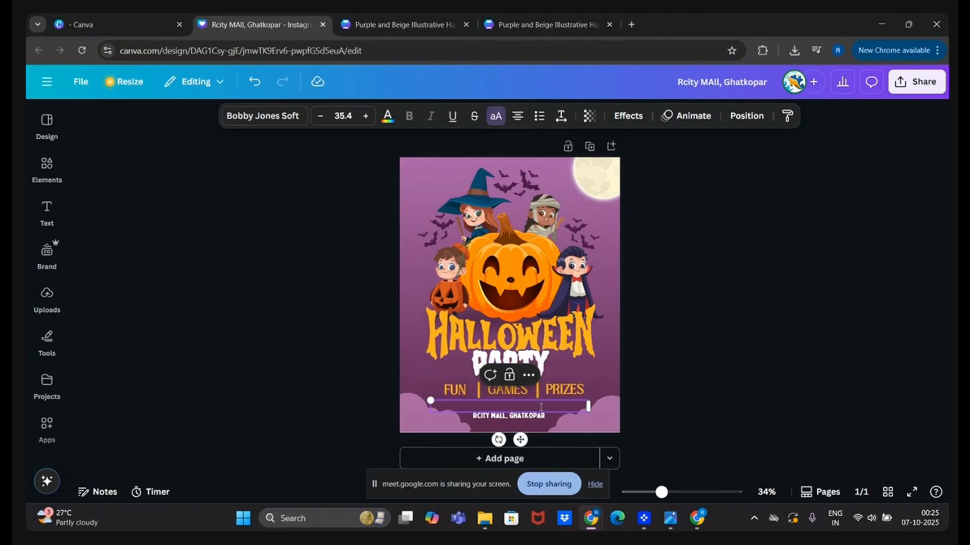
text(25th,)
key(BackSpace)
text(OCTOBER)
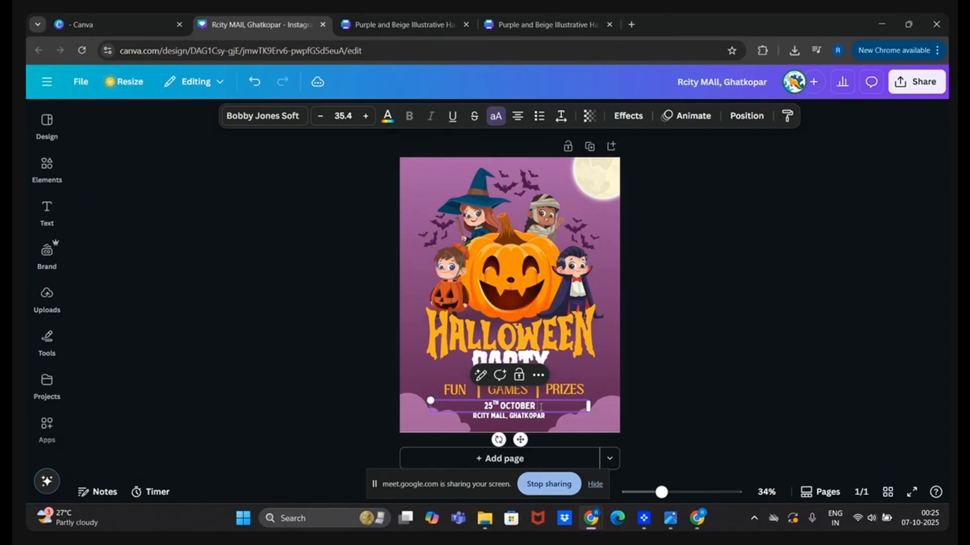
text(, 2025)
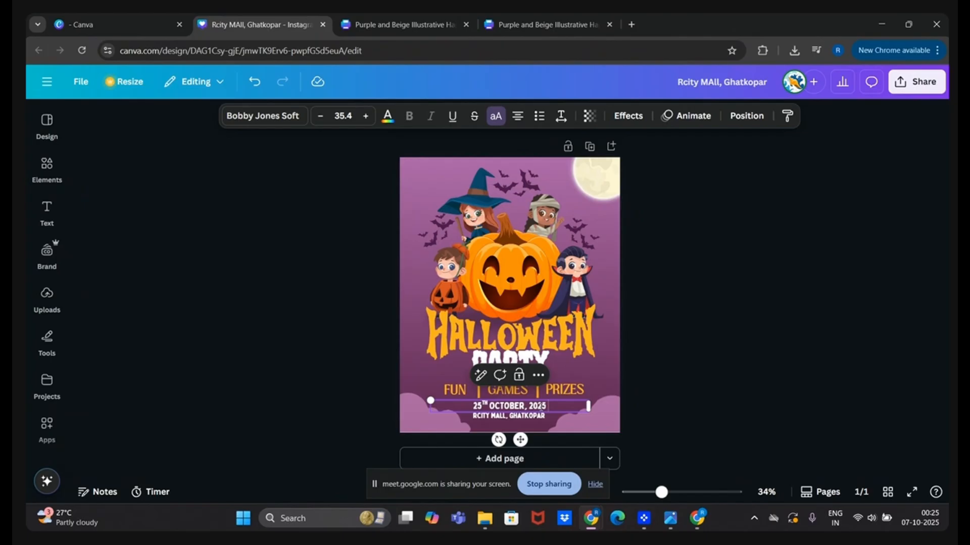
text(| 7:)
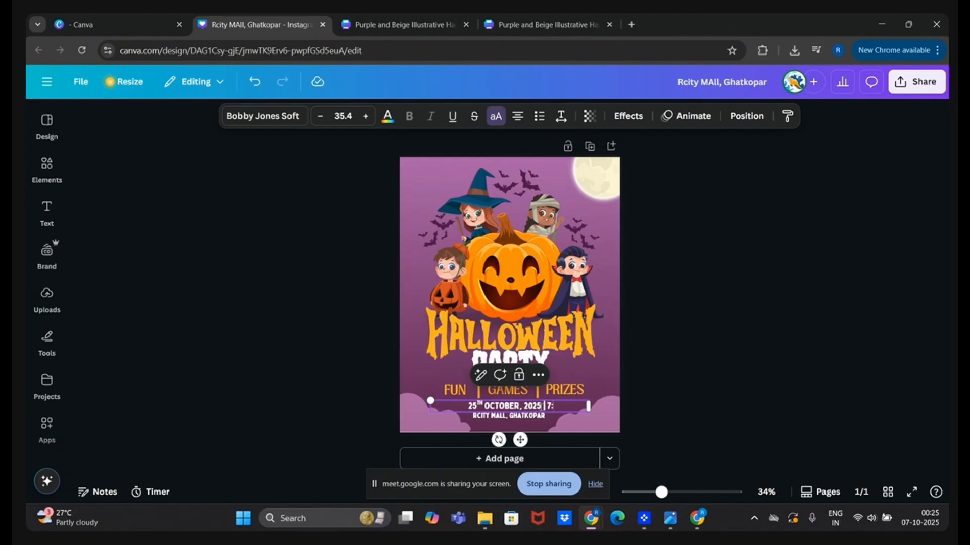
text(00 OM)
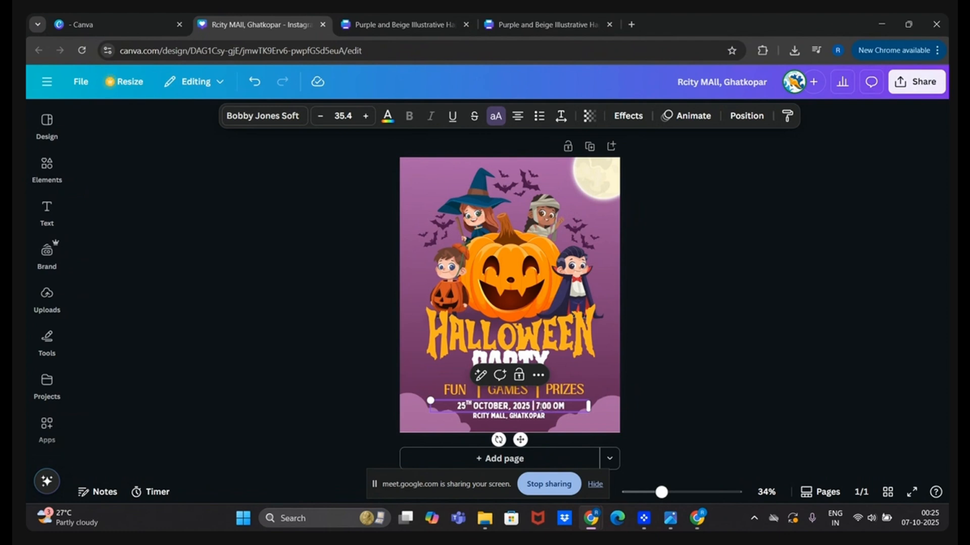
click(743, 420)
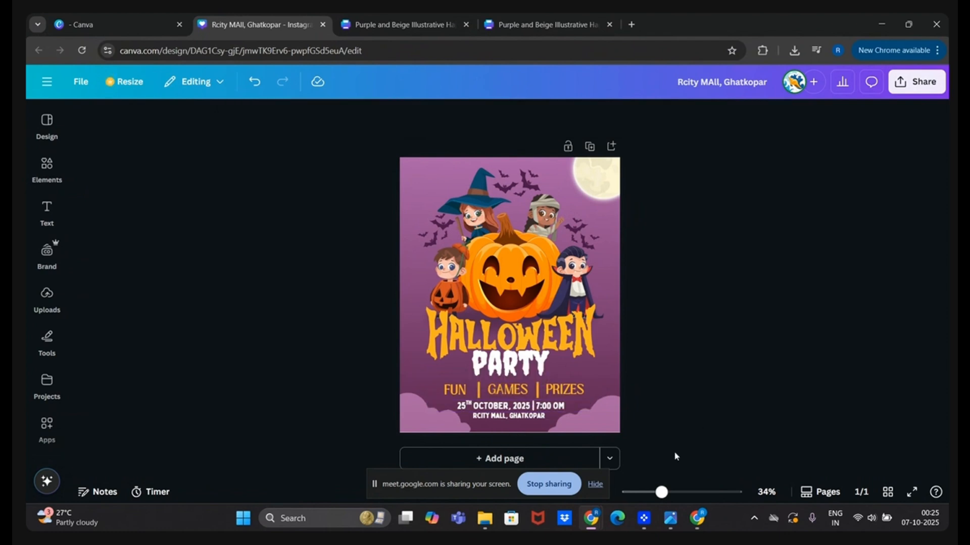
Step: Centre the venue line and the date line horizontally on the page
click(514, 419)
click(733, 118)
click(209, 329)
click(472, 405)
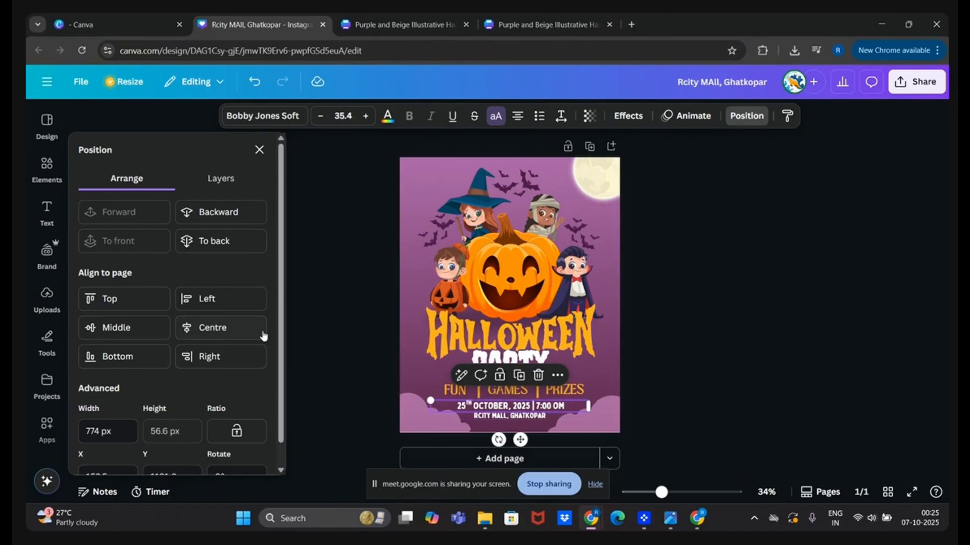
click(346, 355)
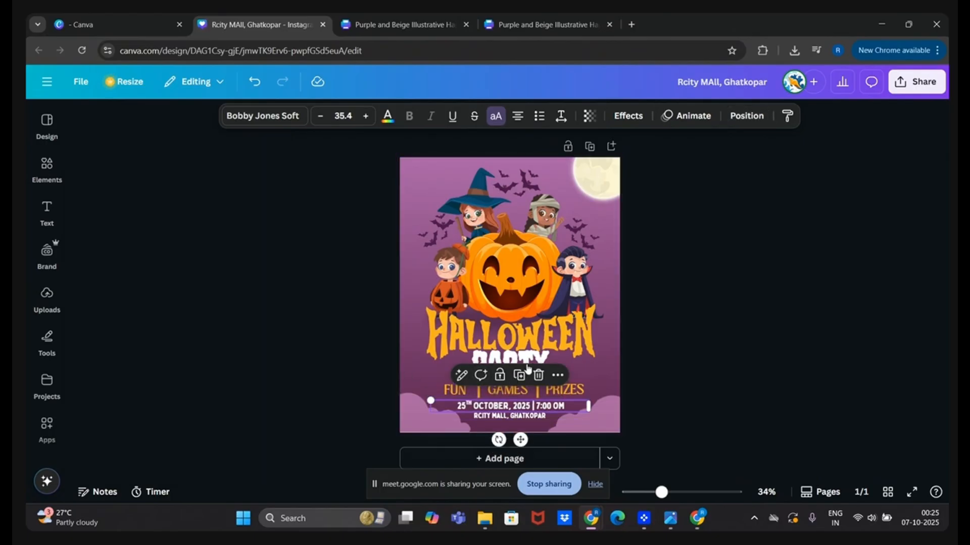
Step: Scale the PARTY text down to font size 114
click(550, 308)
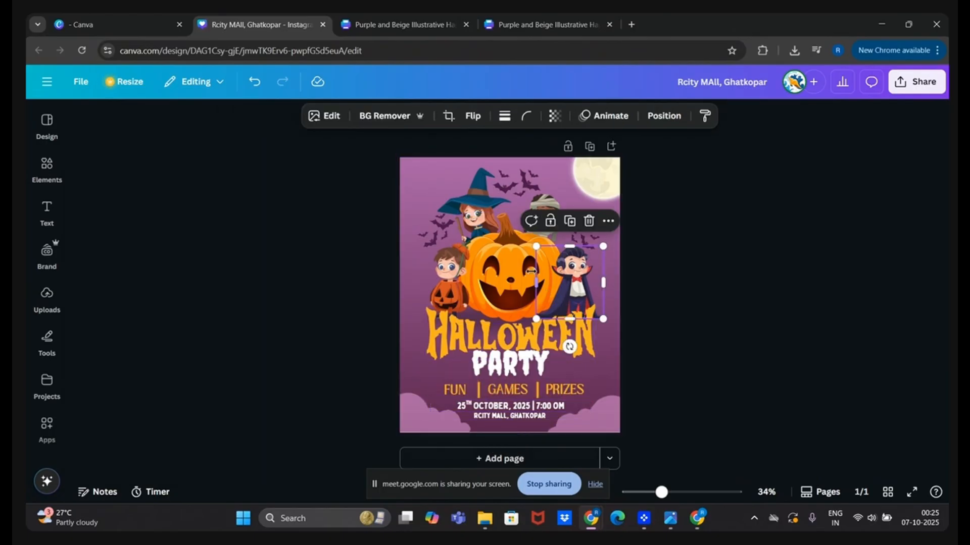
click(513, 361)
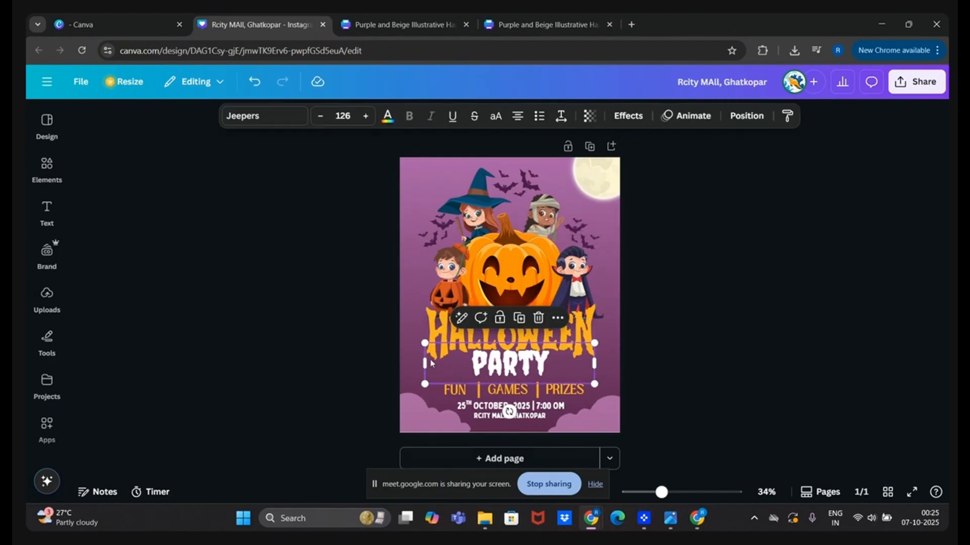
drag(425, 343, 440, 347)
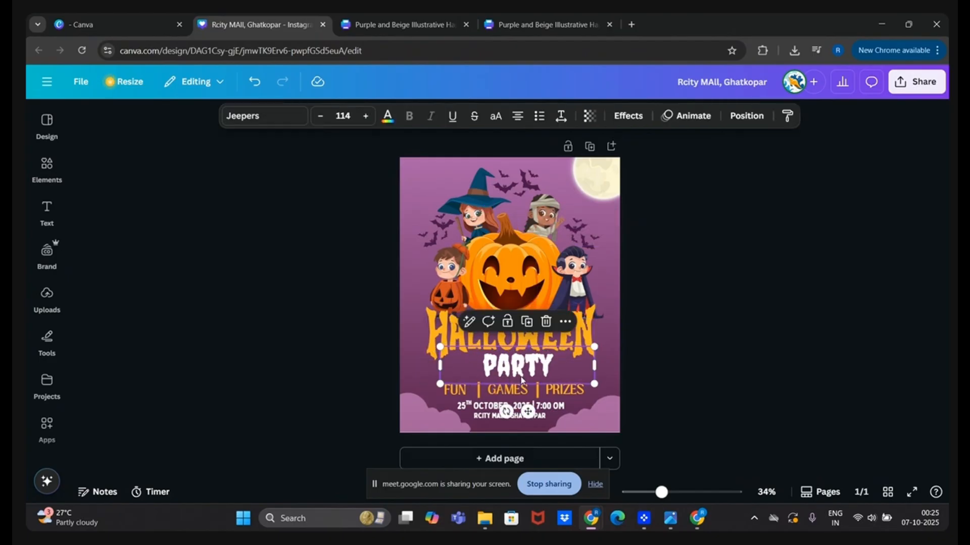
Step: Move the PARTY text slightly down and to the left, and lower the HALLOWEEN title closer to it
drag(528, 411, 525, 414)
drag(526, 352, 523, 357)
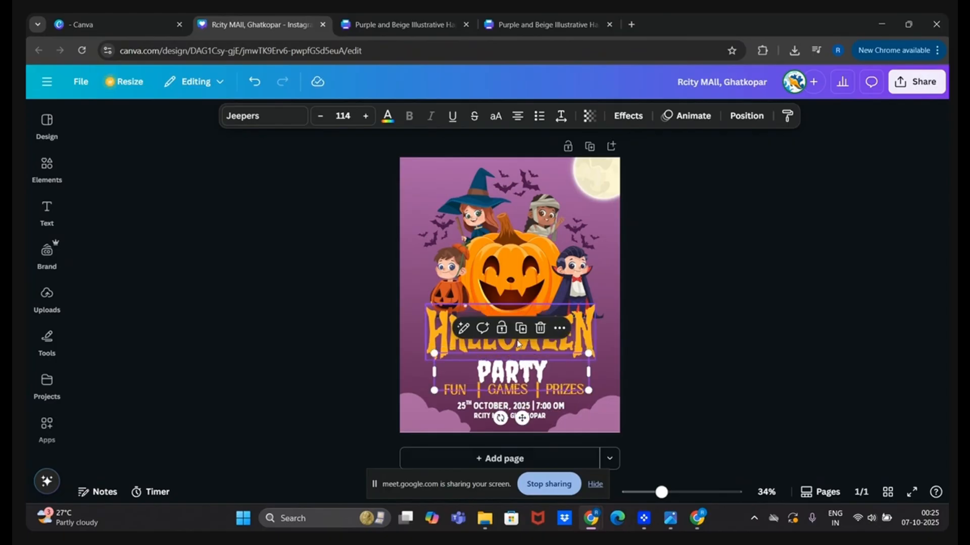
click(524, 343)
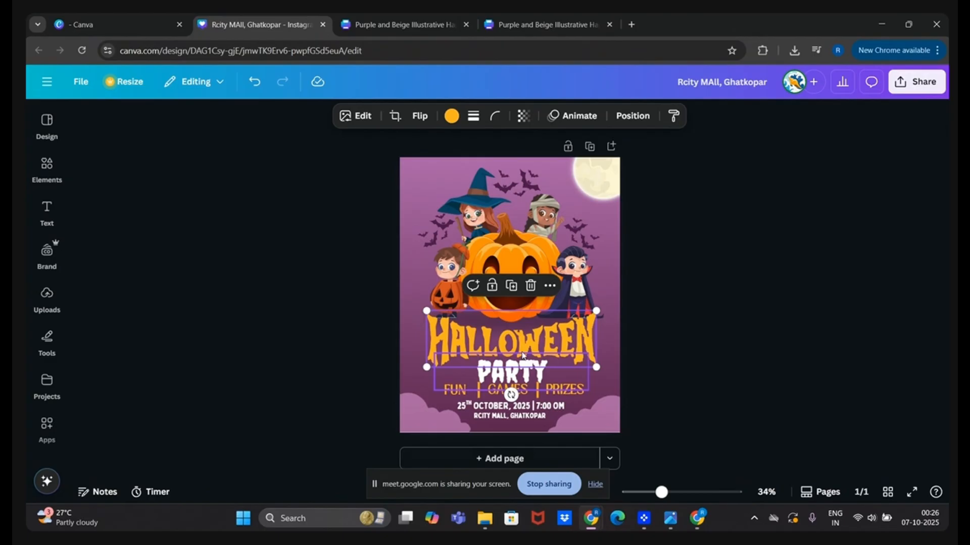
Step: Correct the event time in the date line to "7:00 PM" and hide the screen-sharing notice
click(558, 407)
click(558, 406)
key(BackSpace)
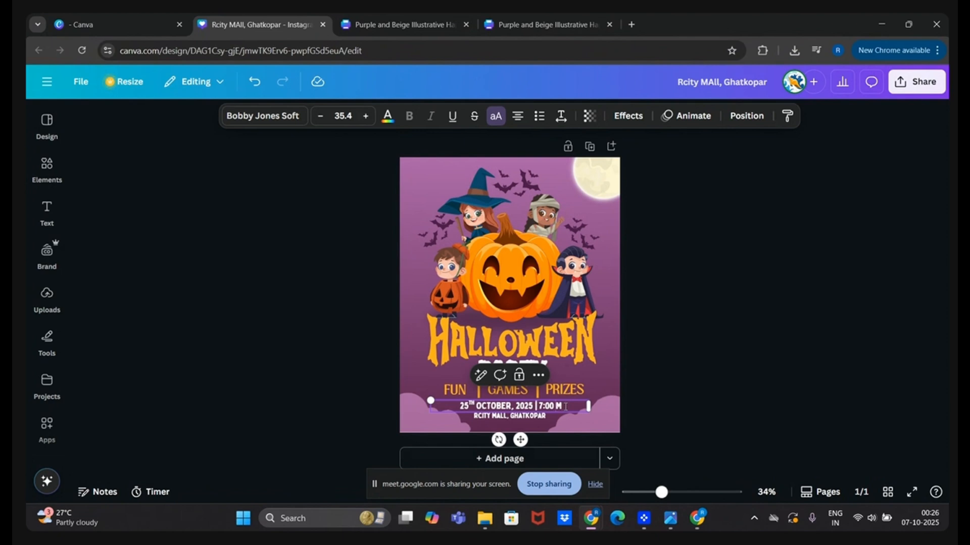
text(P)
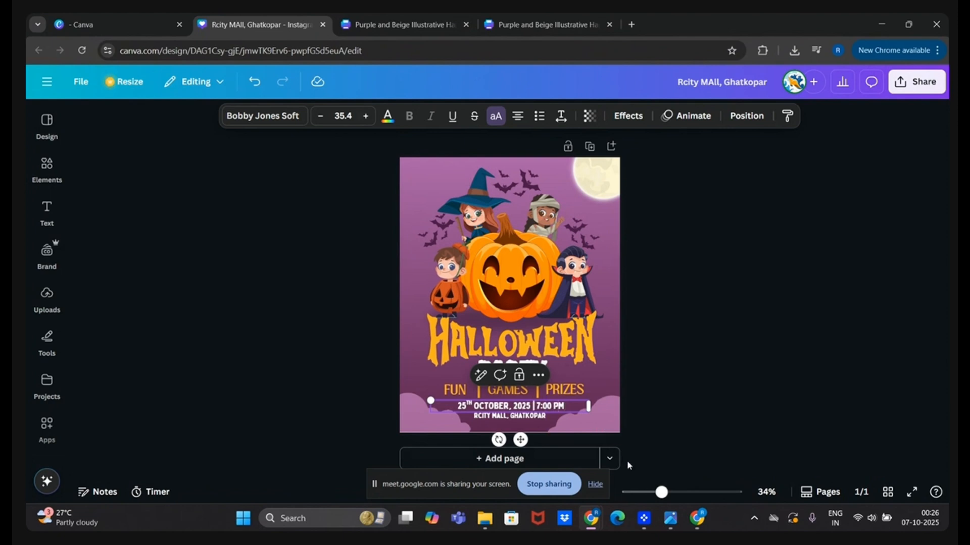
click(595, 484)
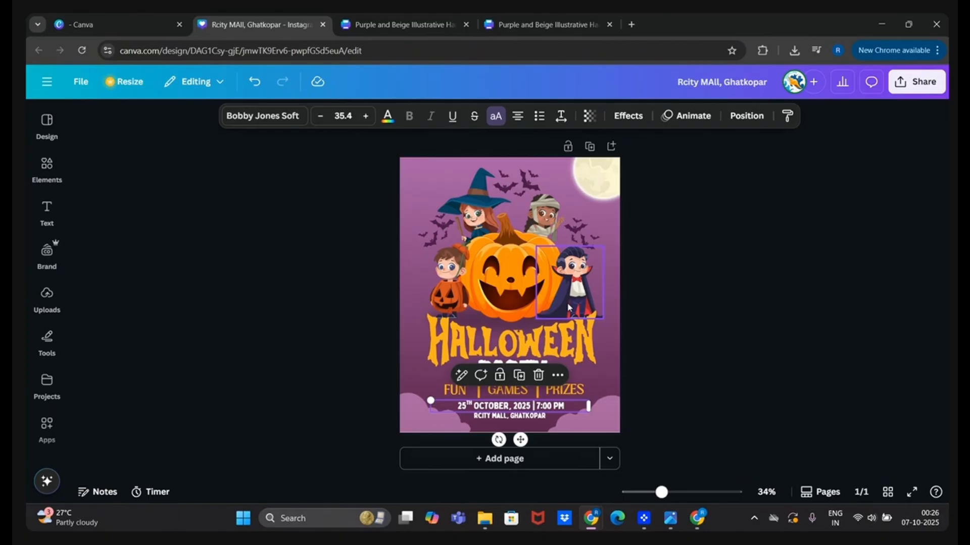
Step: Add the "luxury ITEM" font combination to the poster and replace its script word with "HAL"
click(46, 217)
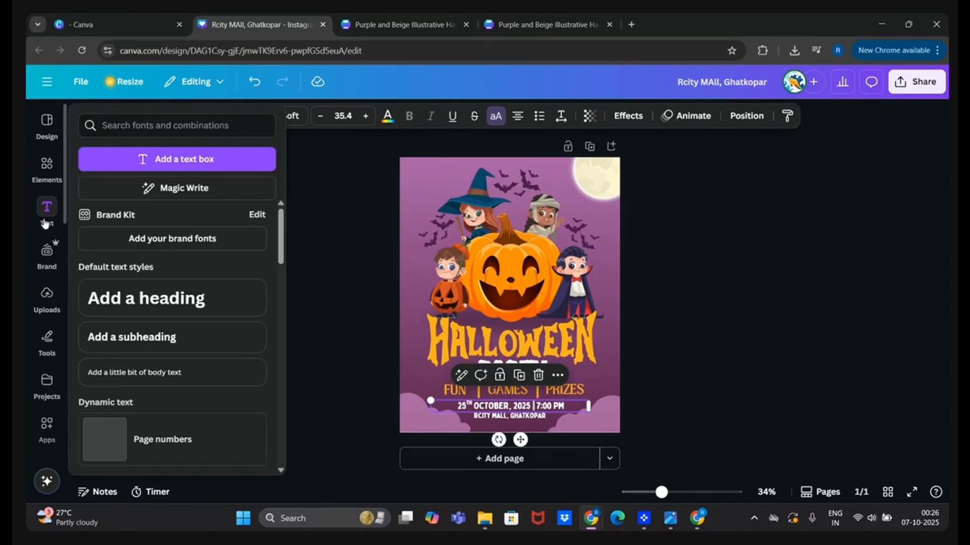
scroll(146, 318, down, 5)
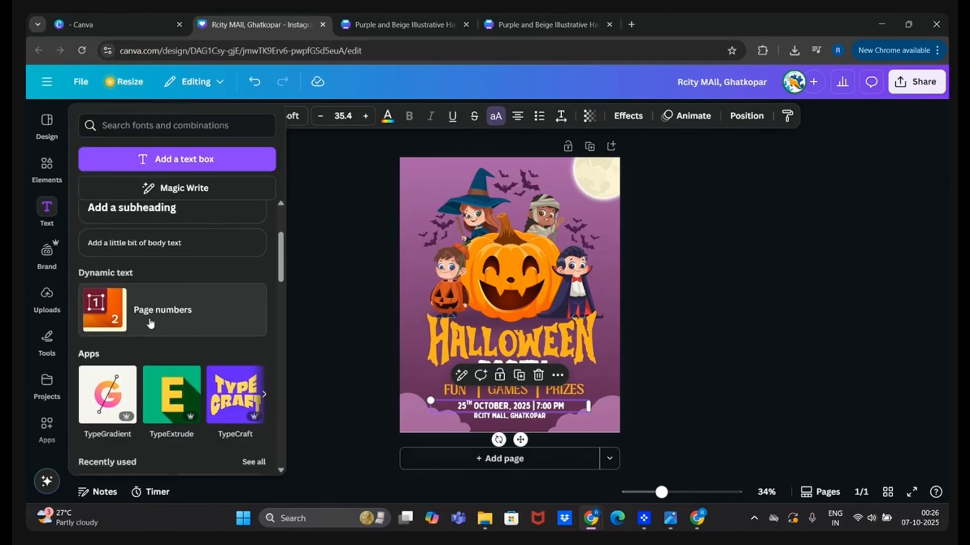
scroll(222, 374, down, 3)
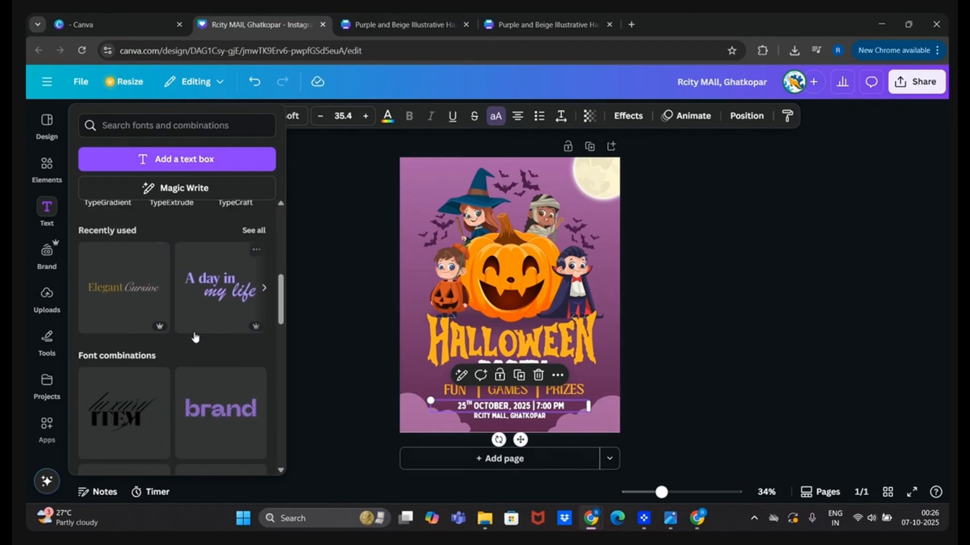
click(106, 313)
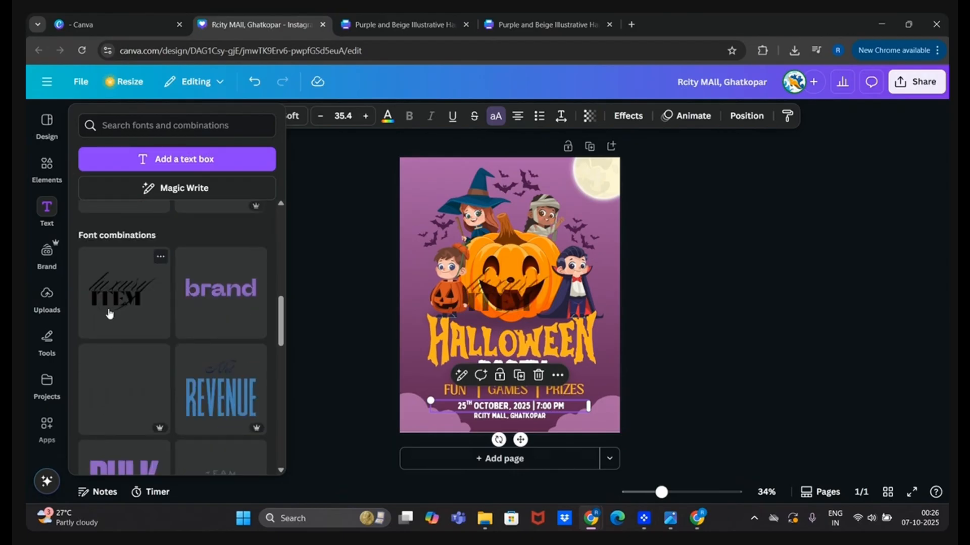
click(511, 303)
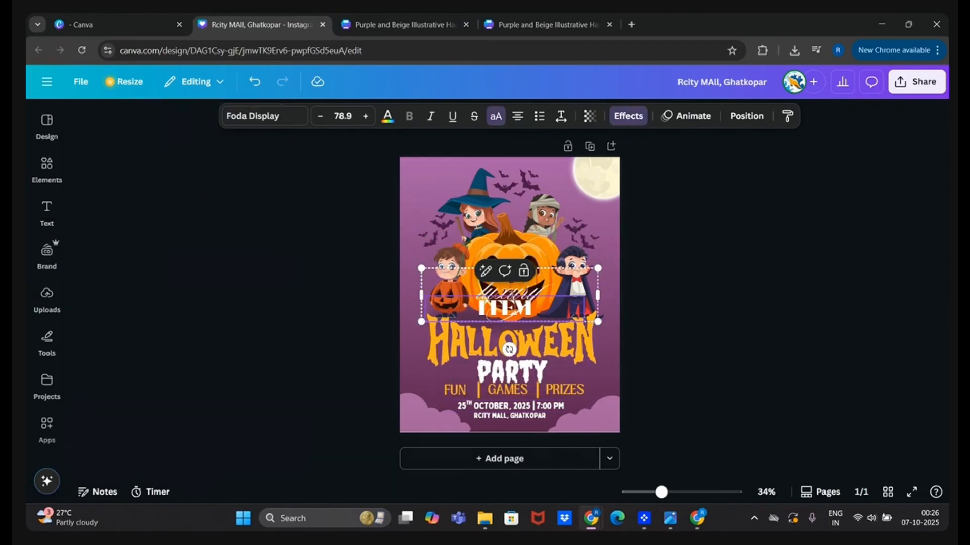
double_click(519, 284)
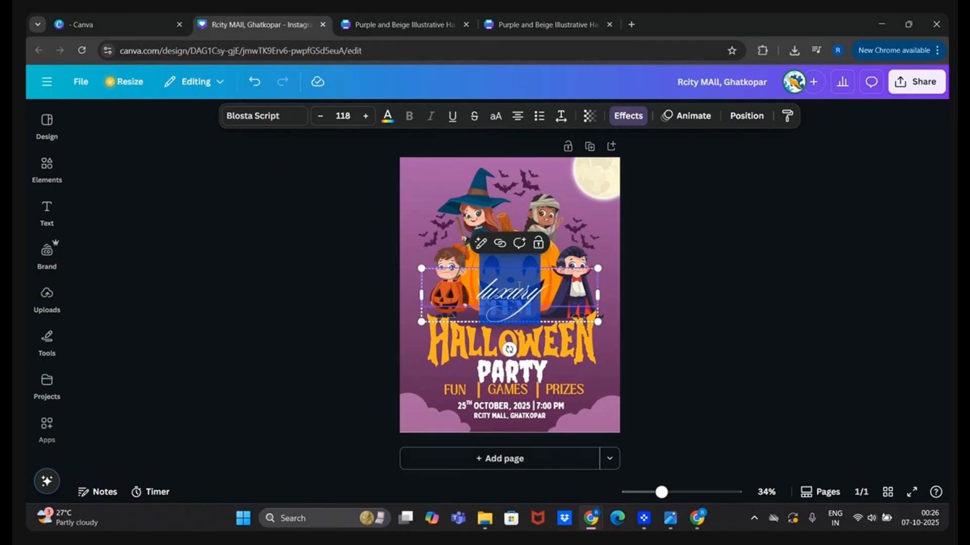
text(HA)
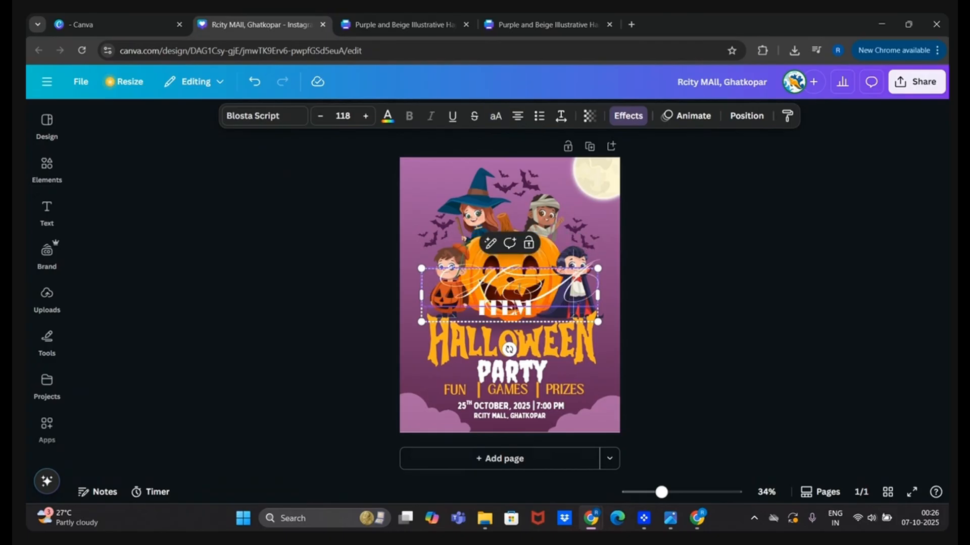
text(L)
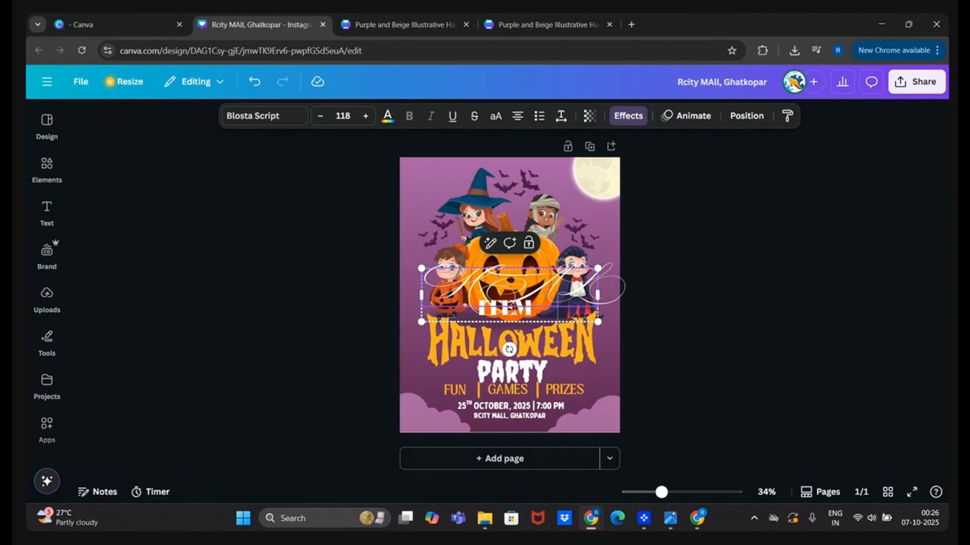
Step: Delete the added font combination group from the poster
click(720, 330)
click(535, 276)
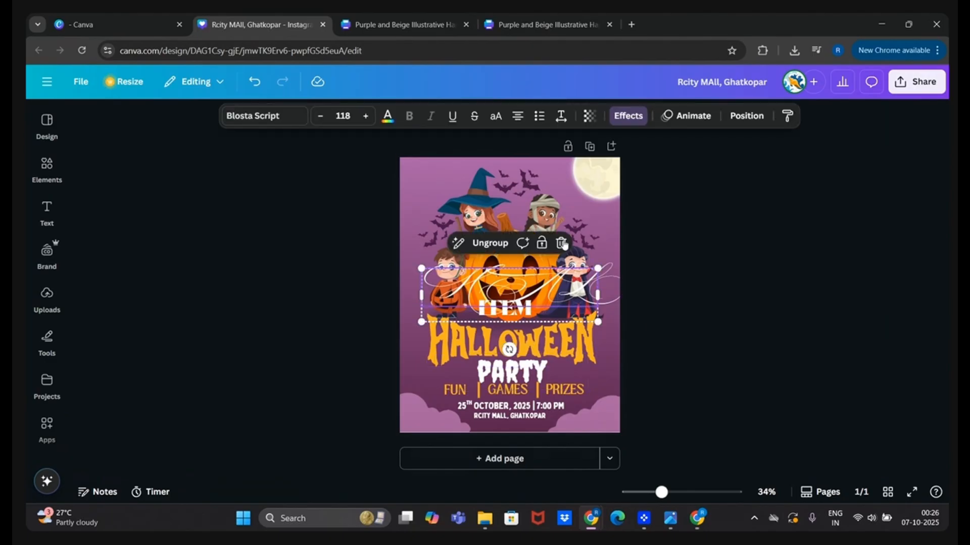
click(561, 242)
click(533, 272)
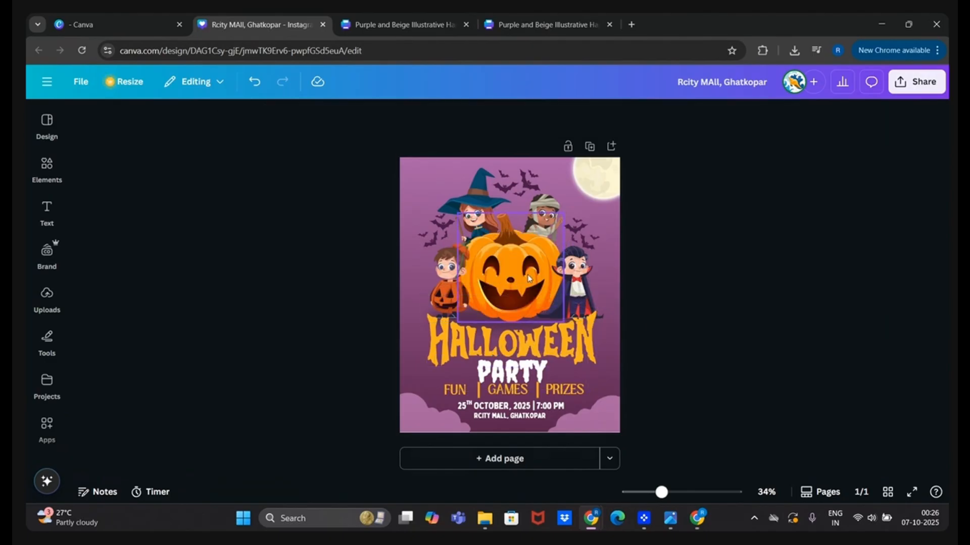
Step: Move the boy in the pumpkin costume outward to the poster's left edge
click(33, 225)
drag(447, 283, 419, 290)
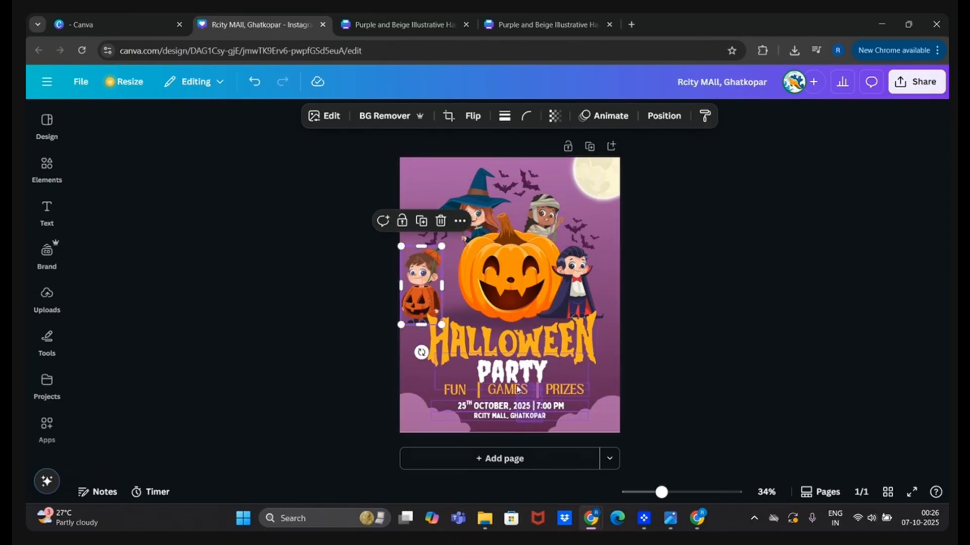
Step: Shift the PARTY, activities, date and venue texts down together, and lower the HALLOWEEN title above them
click(473, 394)
click(480, 328)
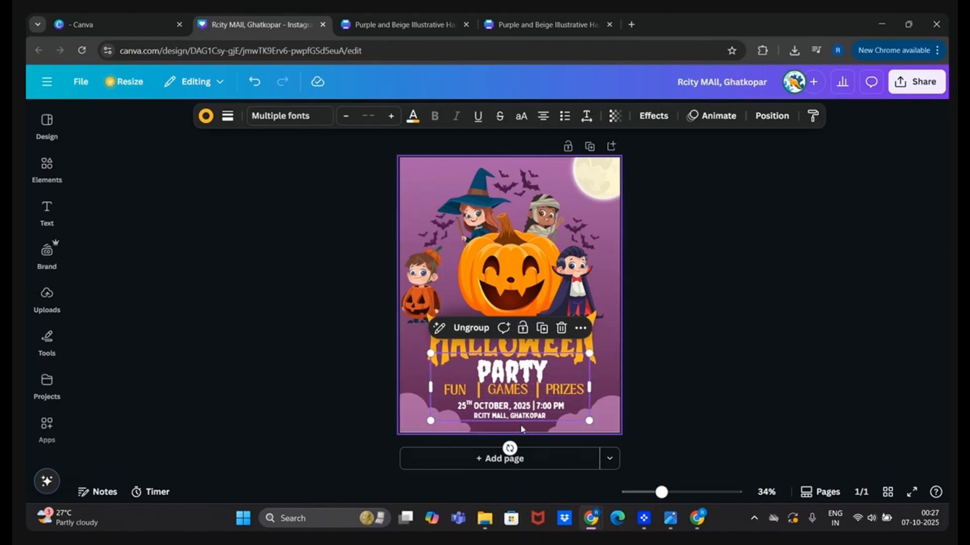
drag(521, 403, 519, 408)
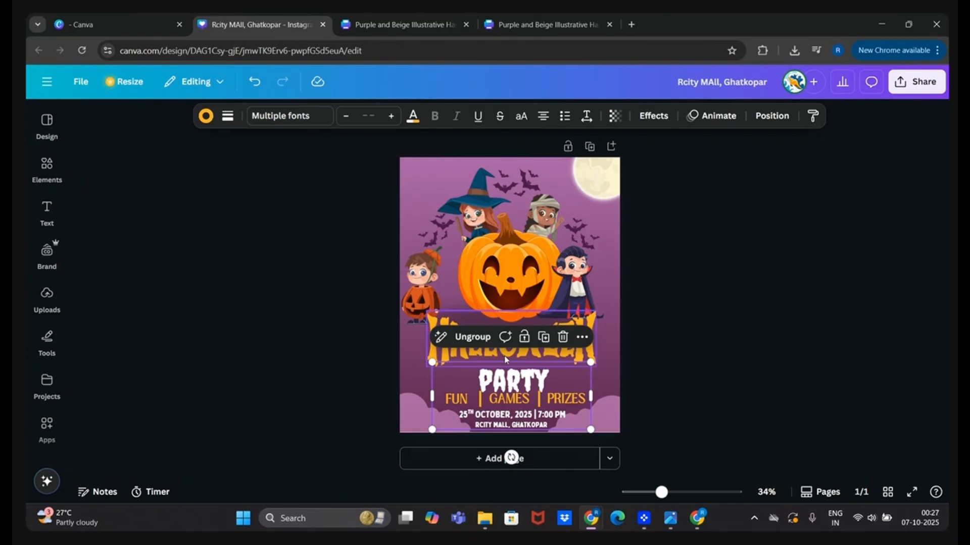
click(506, 358)
drag(507, 357, 504, 362)
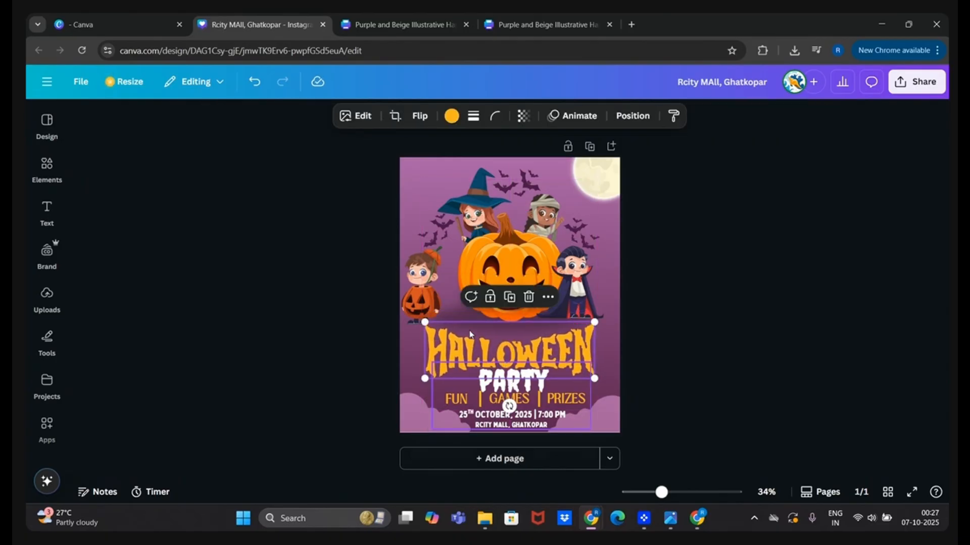
Step: Move the boy back beside the pumpkin and shift all characters, bats, the pumpkin and the moon down together
click(435, 300)
drag(435, 299, 463, 297)
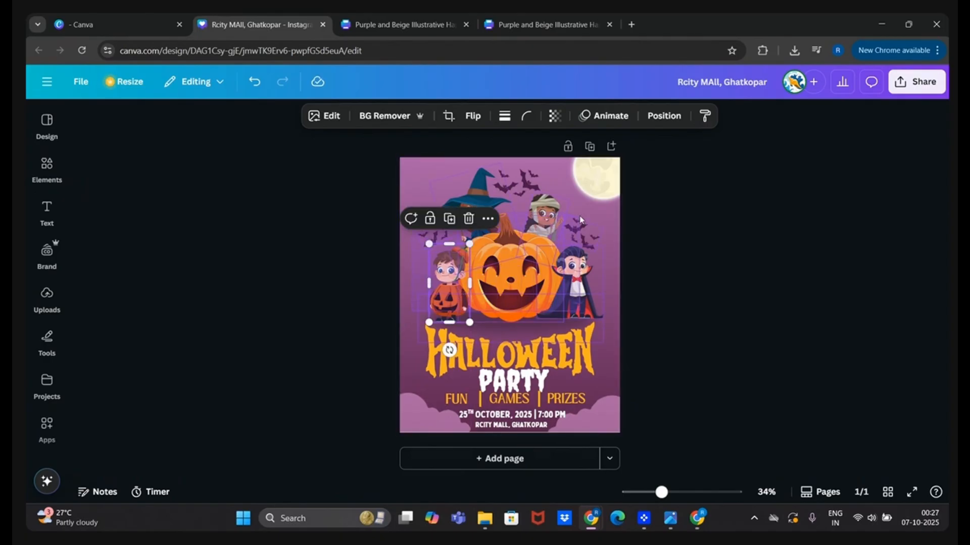
shift+click(575, 191)
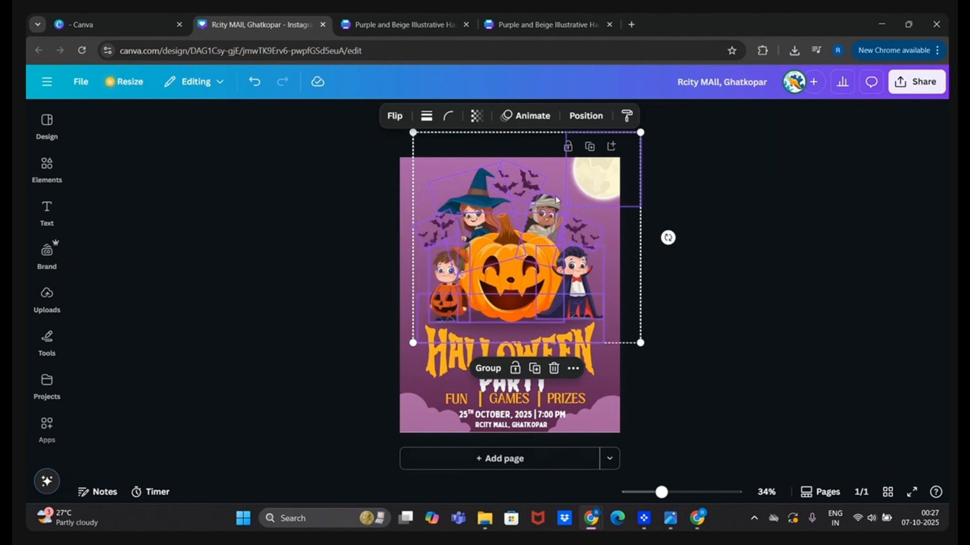
drag(558, 227, 553, 255)
click(729, 340)
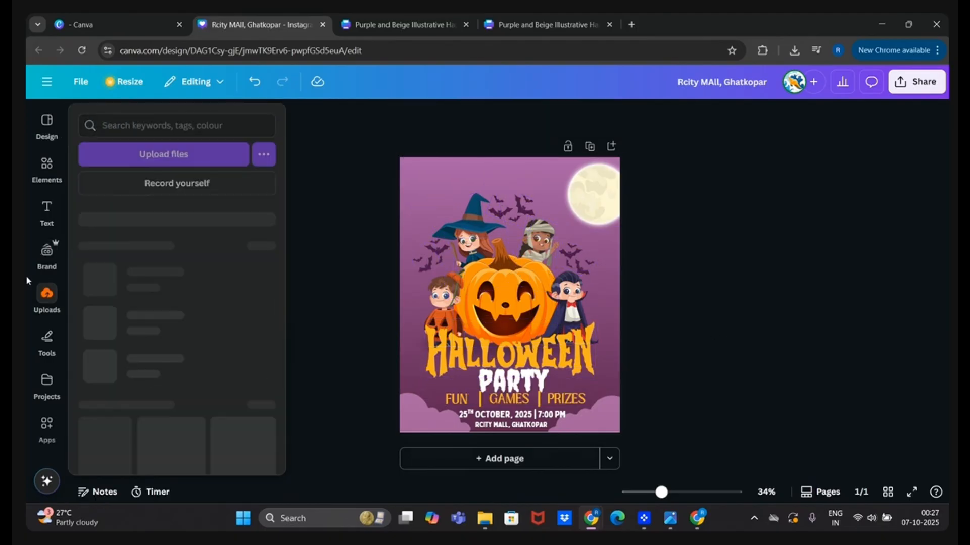
Step: Add the uploaded Rotaract club logo strip and place it centred along the top edge of the poster
click(47, 297)
scroll(189, 314, down, 3)
scroll(190, 314, up, 3)
click(240, 331)
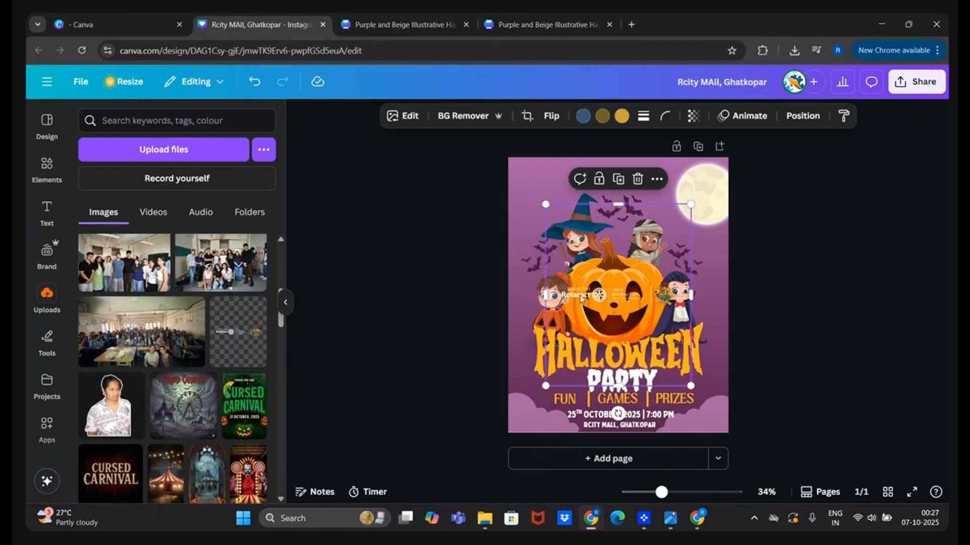
drag(631, 330, 628, 203)
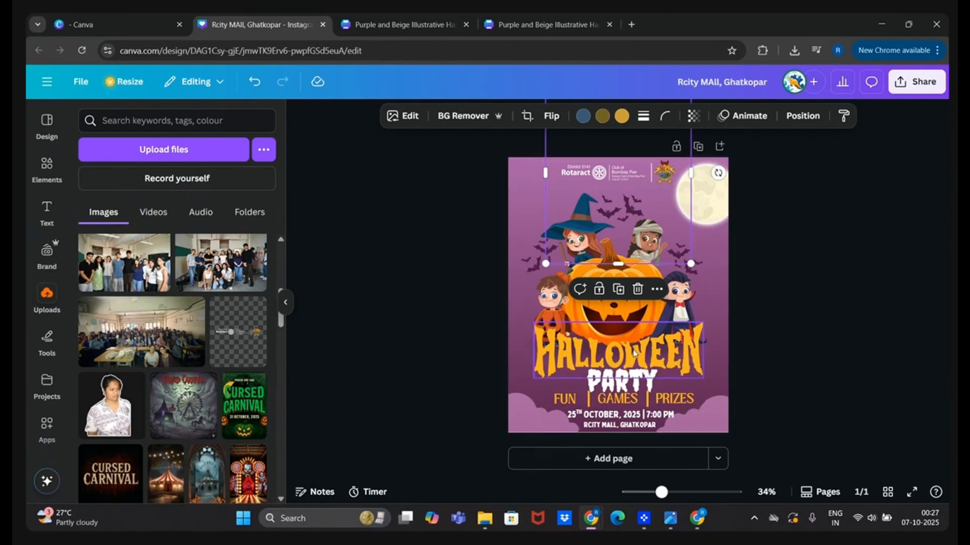
click(580, 289)
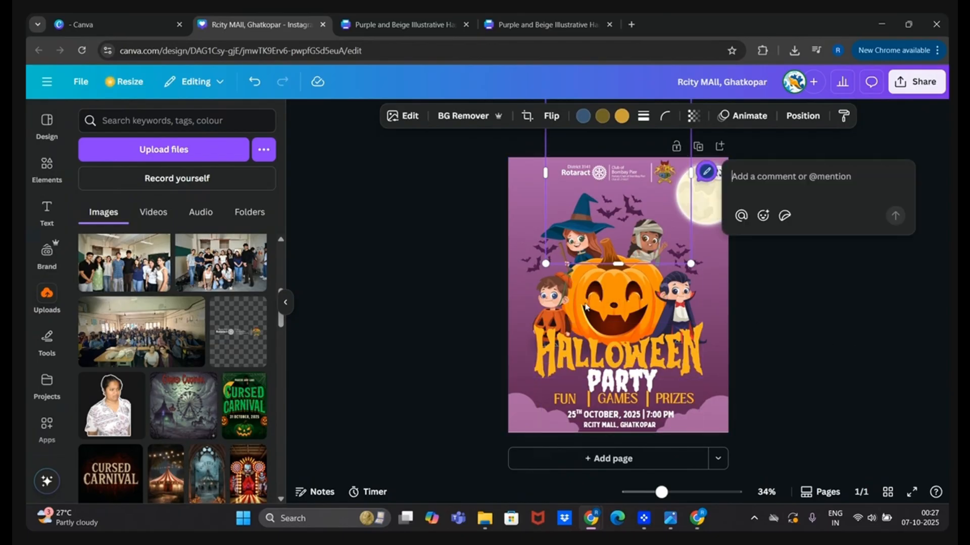
click(459, 316)
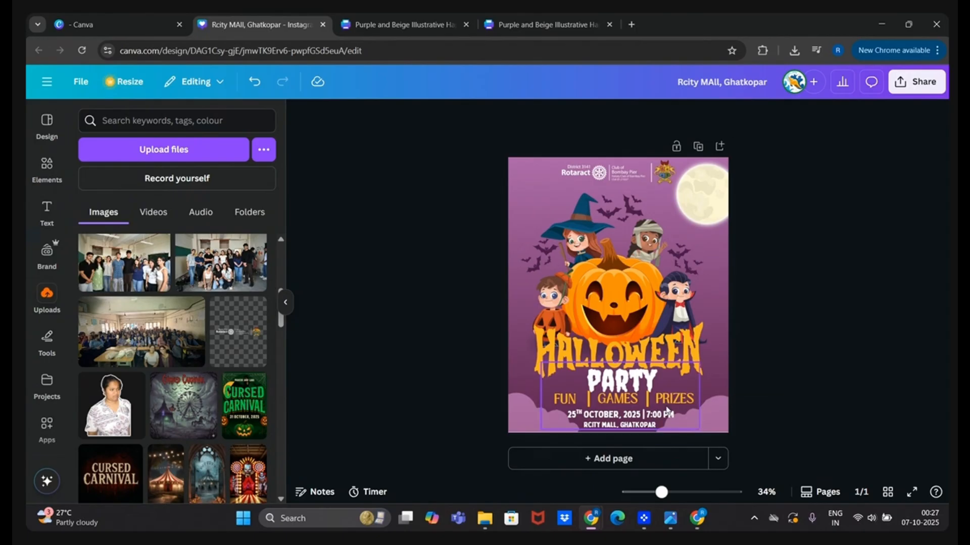
Step: Preview the Halloween poster in full screen, return to the editor and collapse the uploads list
click(911, 491)
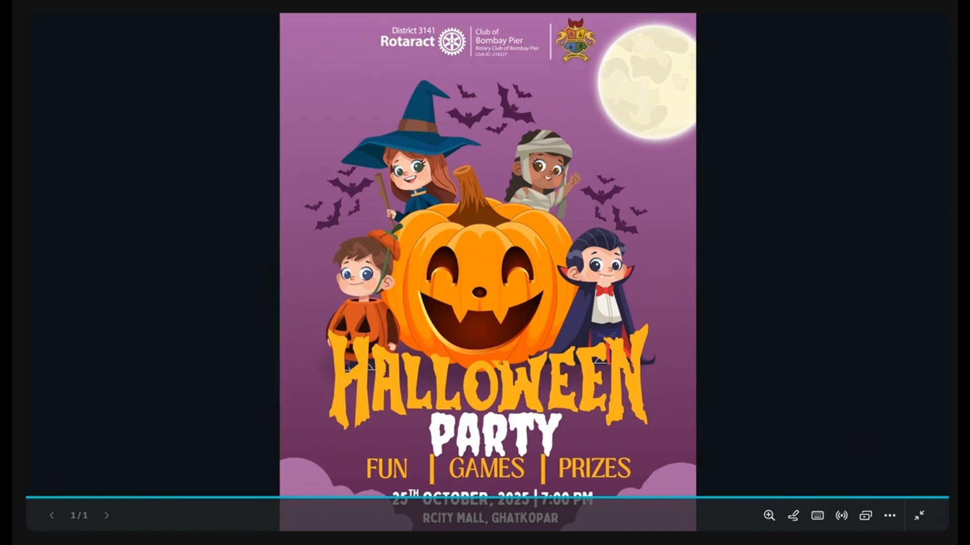
key(Escape)
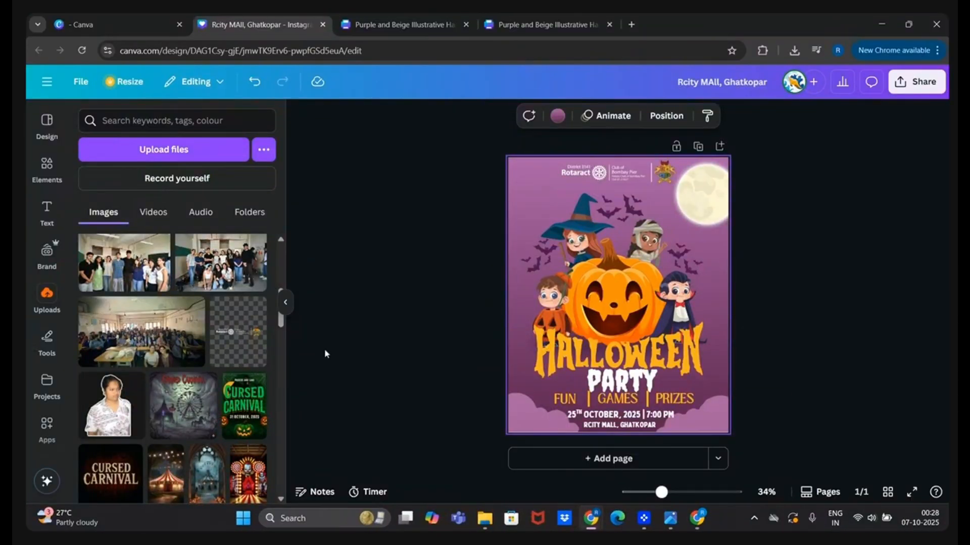
click(285, 302)
click(47, 207)
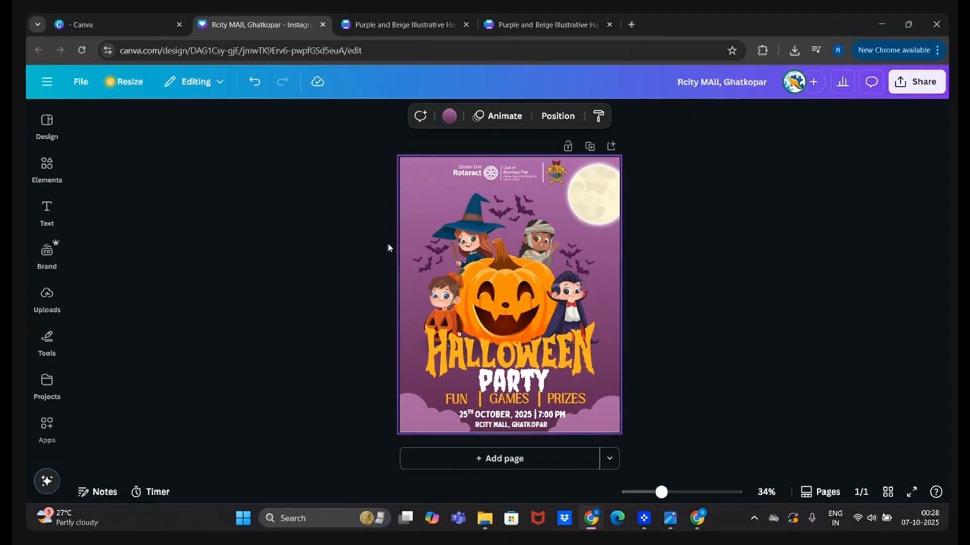